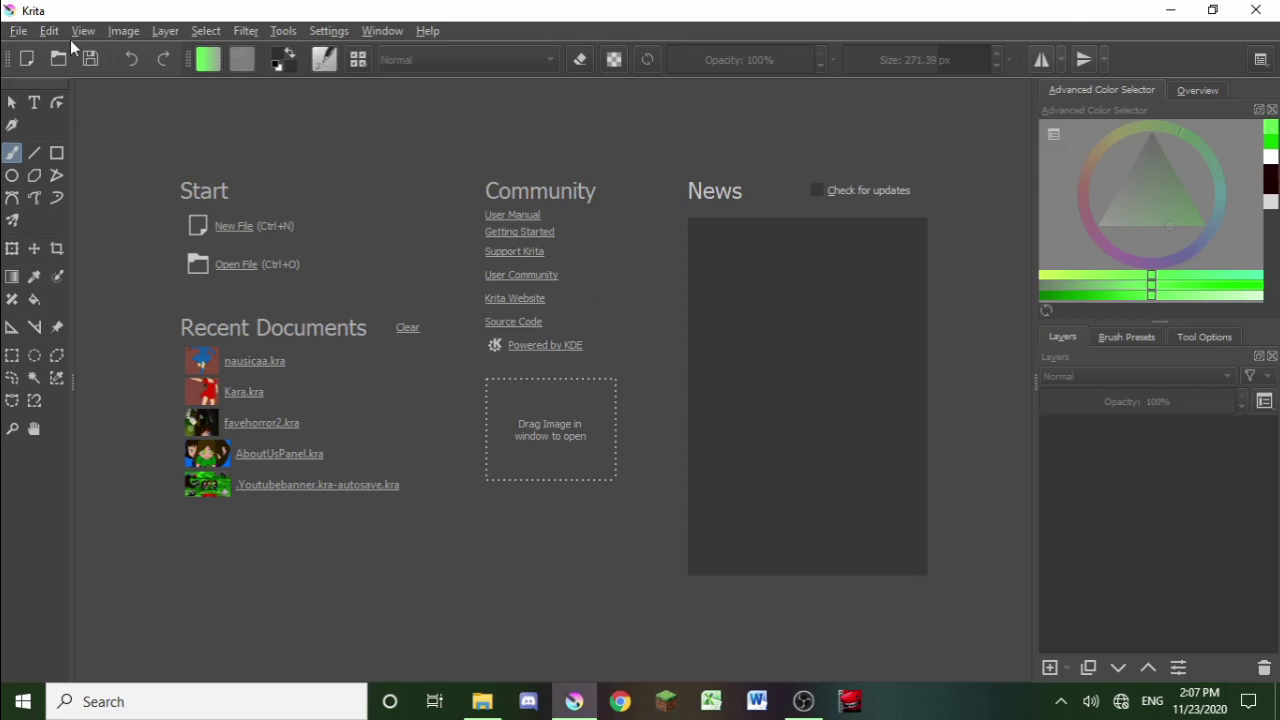
# Step: Open the recent document Kara.kra and bring up its layer list
pyautogui.click(243, 394)
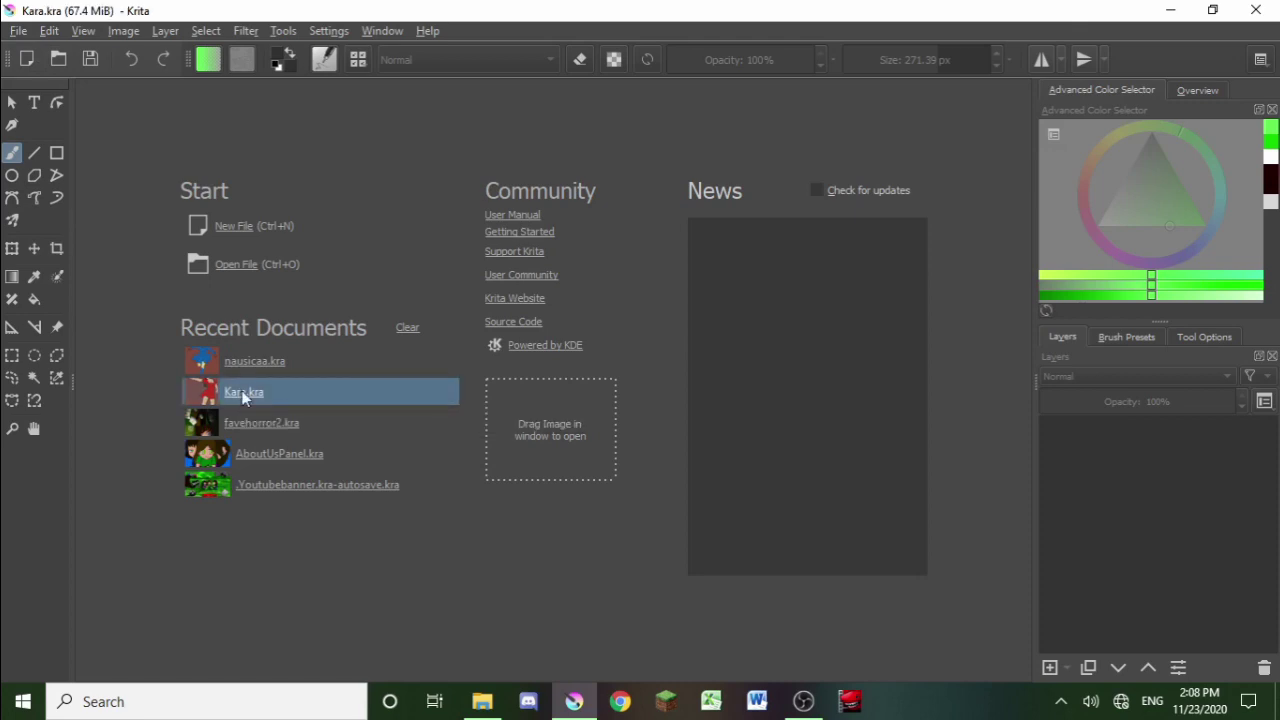
pyautogui.scroll(-1, 320, 285)
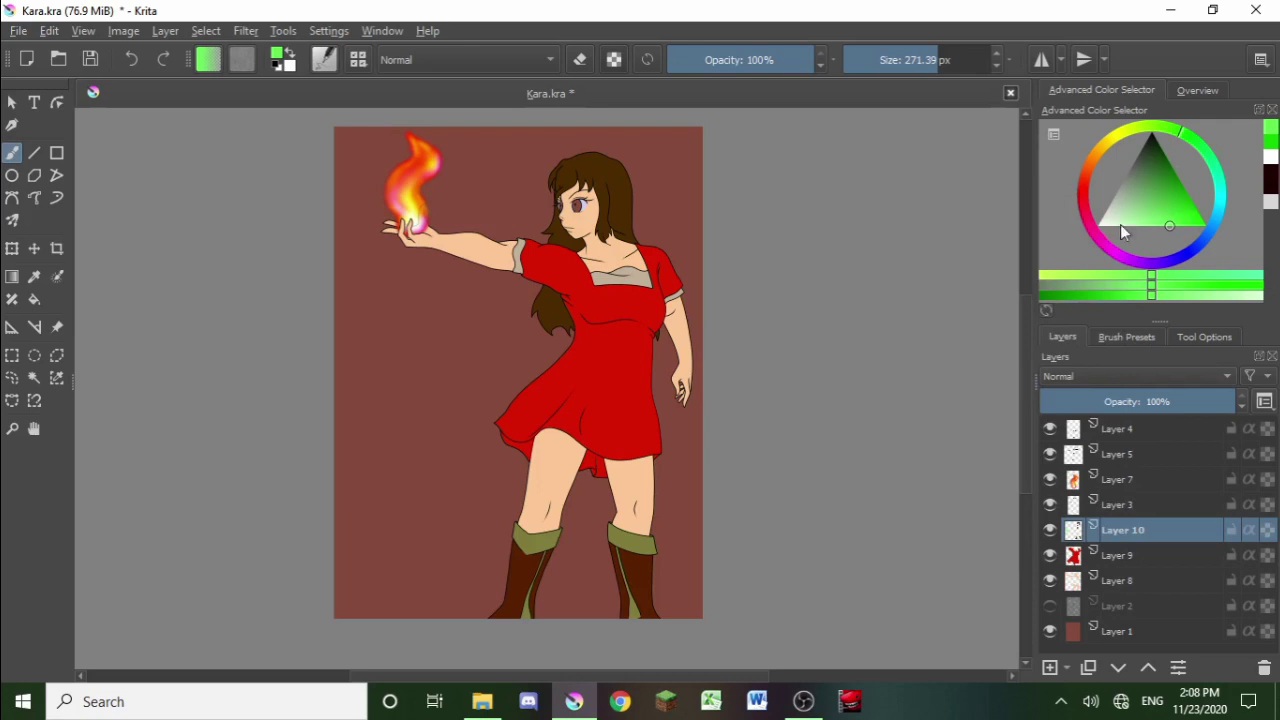
pyautogui.click(1127, 337)
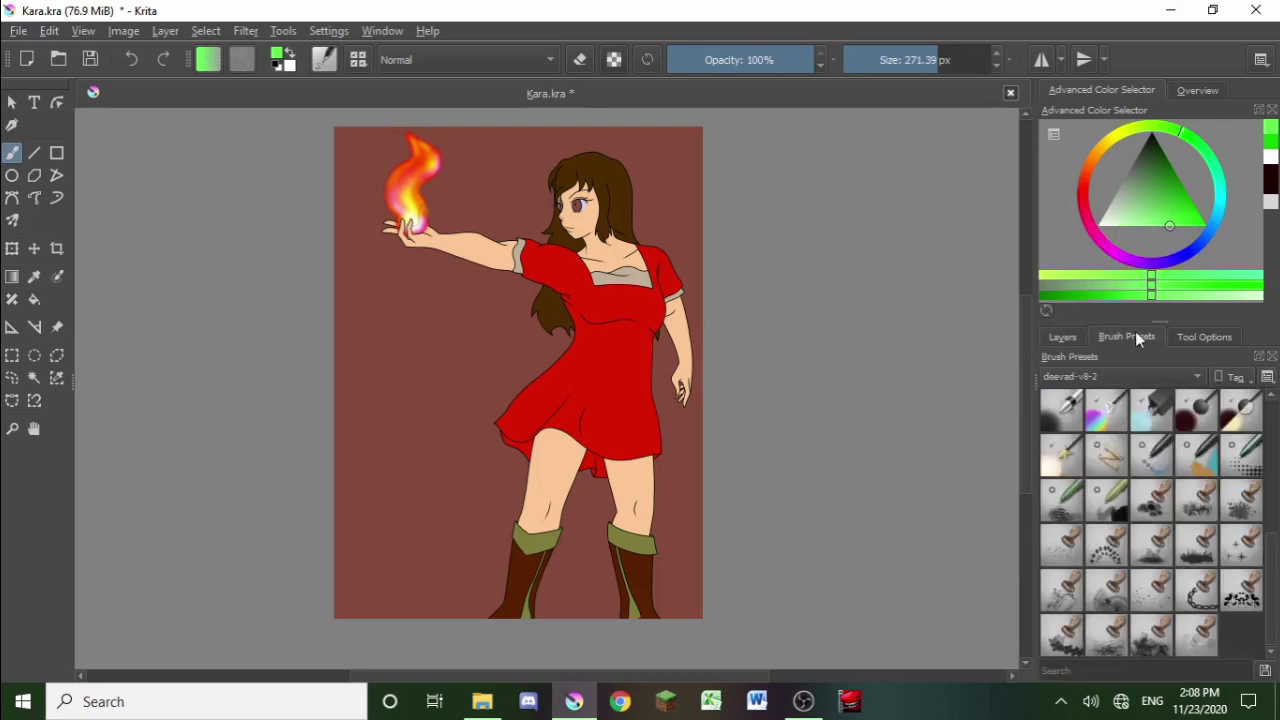
pyautogui.click(1215, 338)
pyautogui.click(1061, 338)
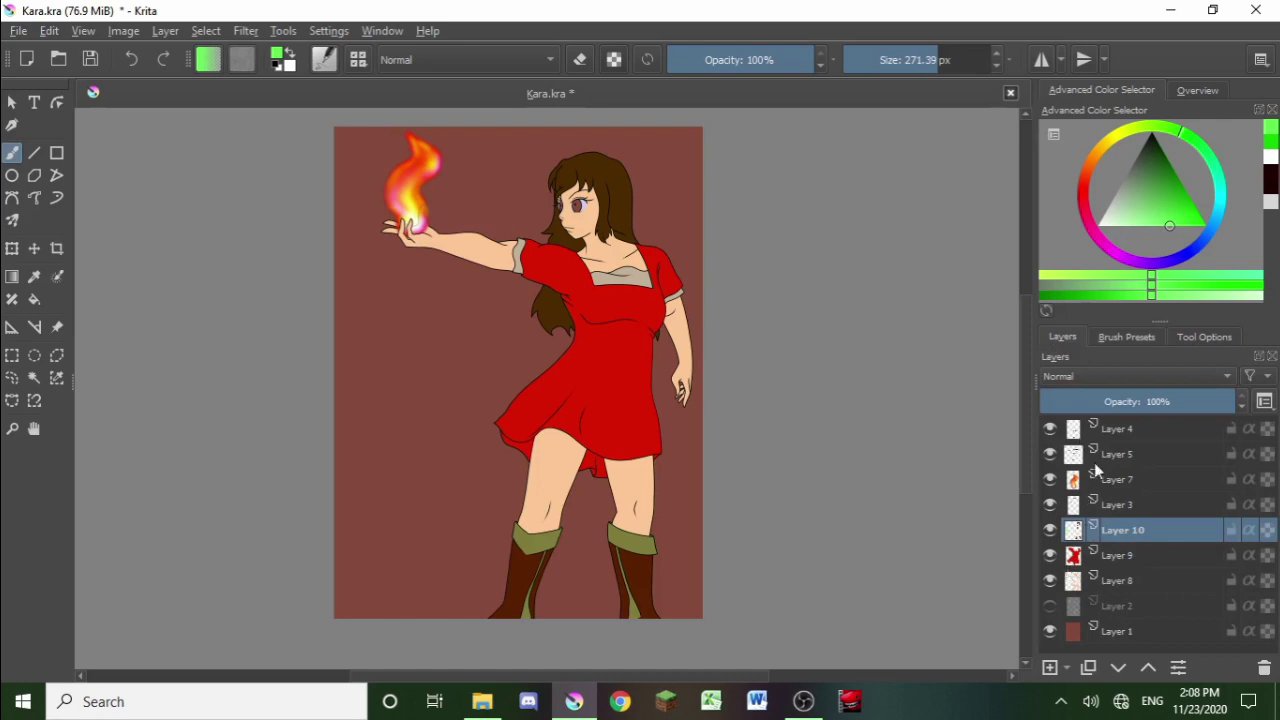
# Step: Merge Layer 4, Layer 5 and Layer 7 down one after another into Layer 3
pyautogui.moveTo(1115, 550)
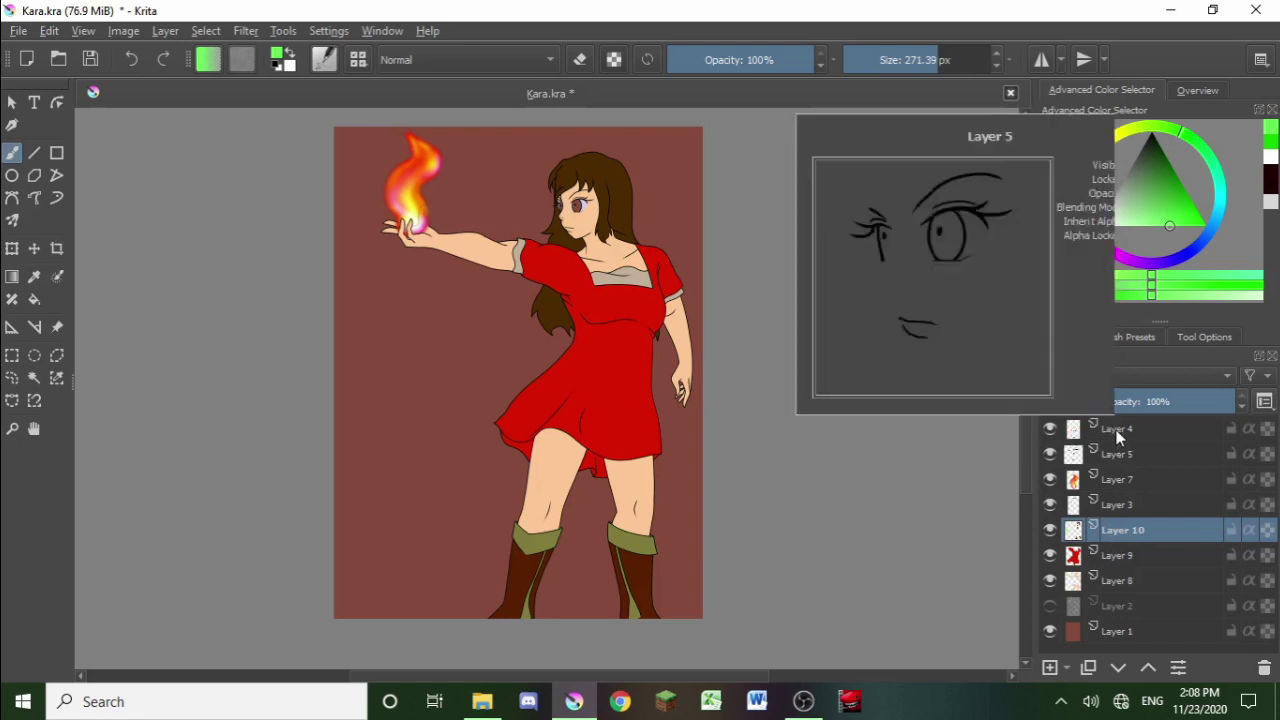
pyautogui.rightClick(1116, 429)
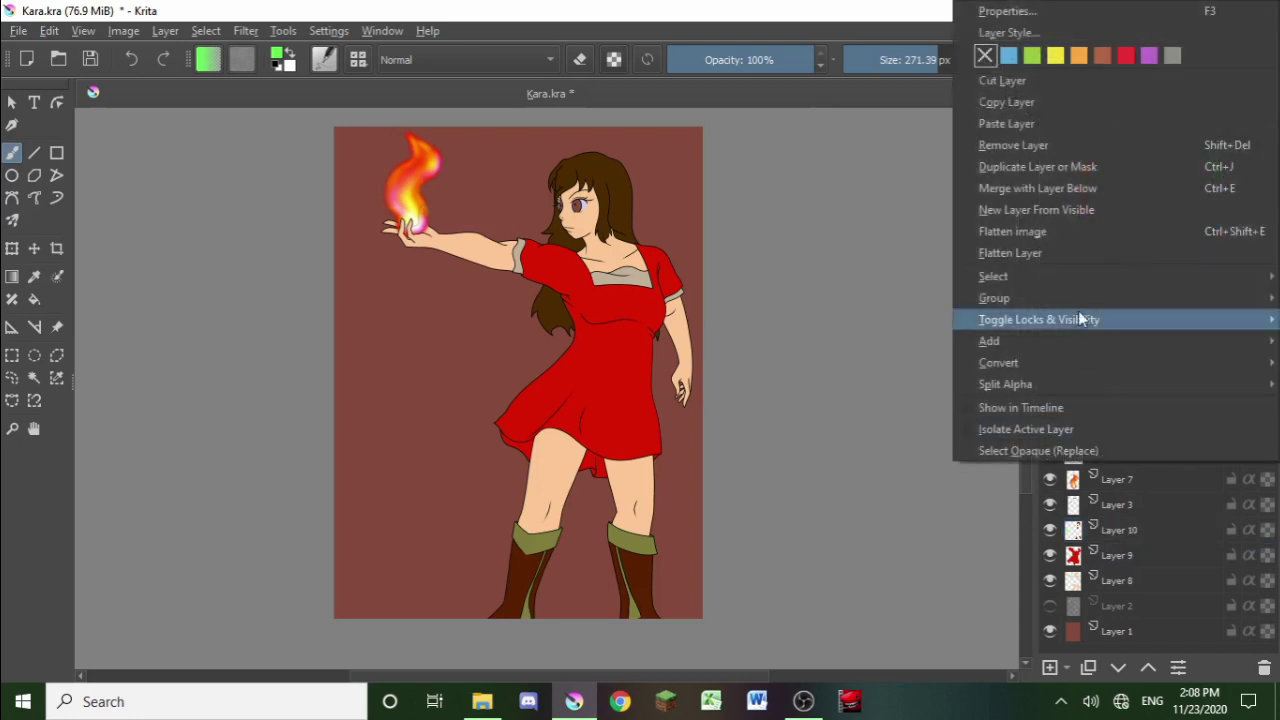
pyautogui.click(1077, 194)
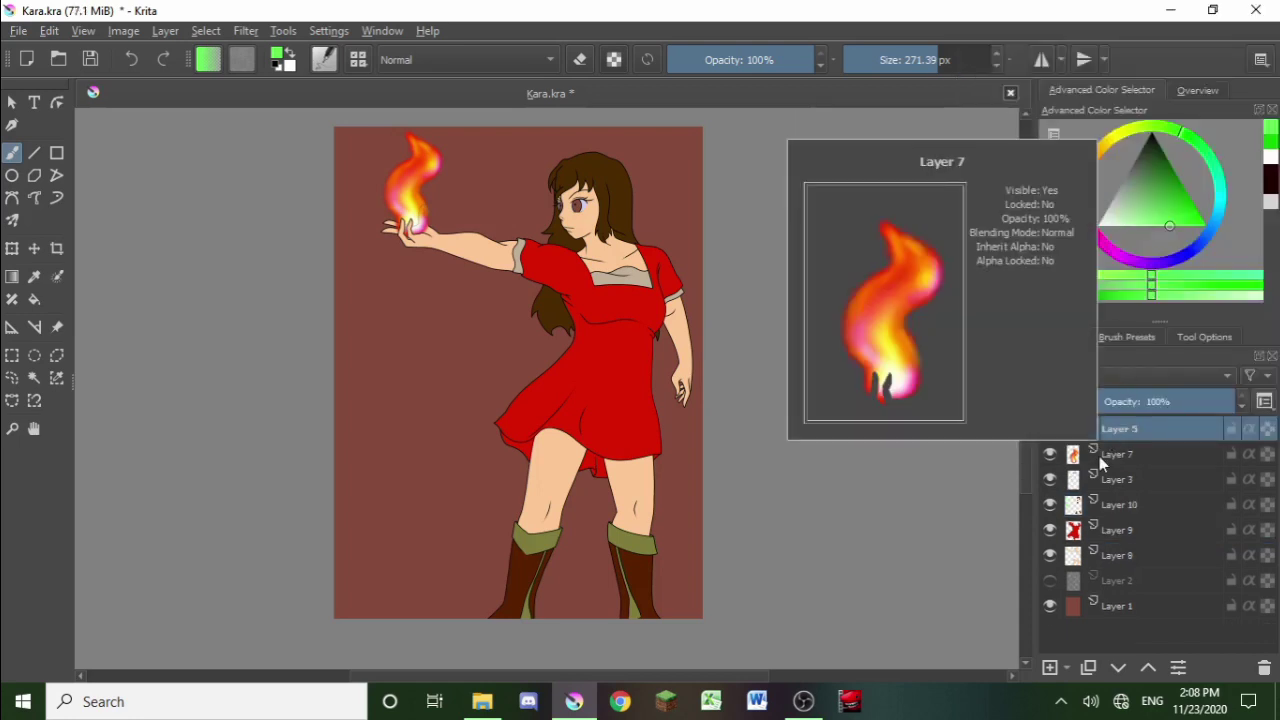
pyautogui.moveTo(1097, 478)
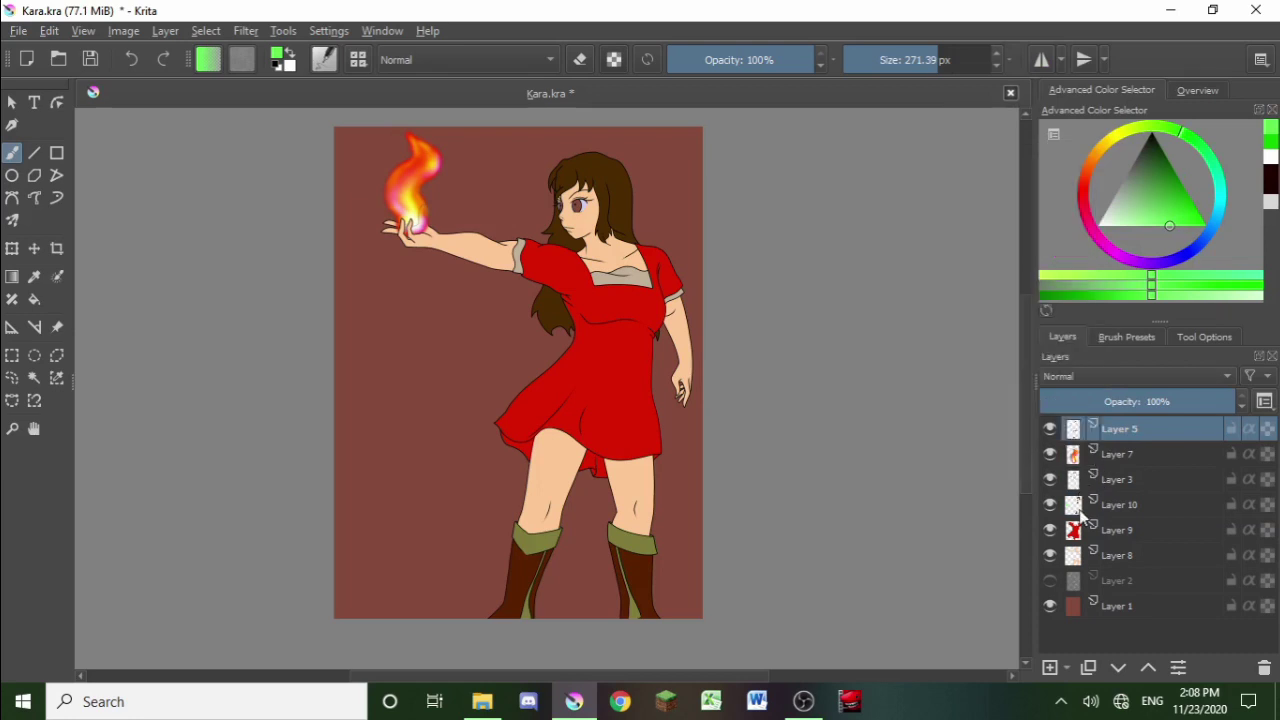
pyautogui.moveTo(1079, 509)
pyautogui.rightClick(1108, 439)
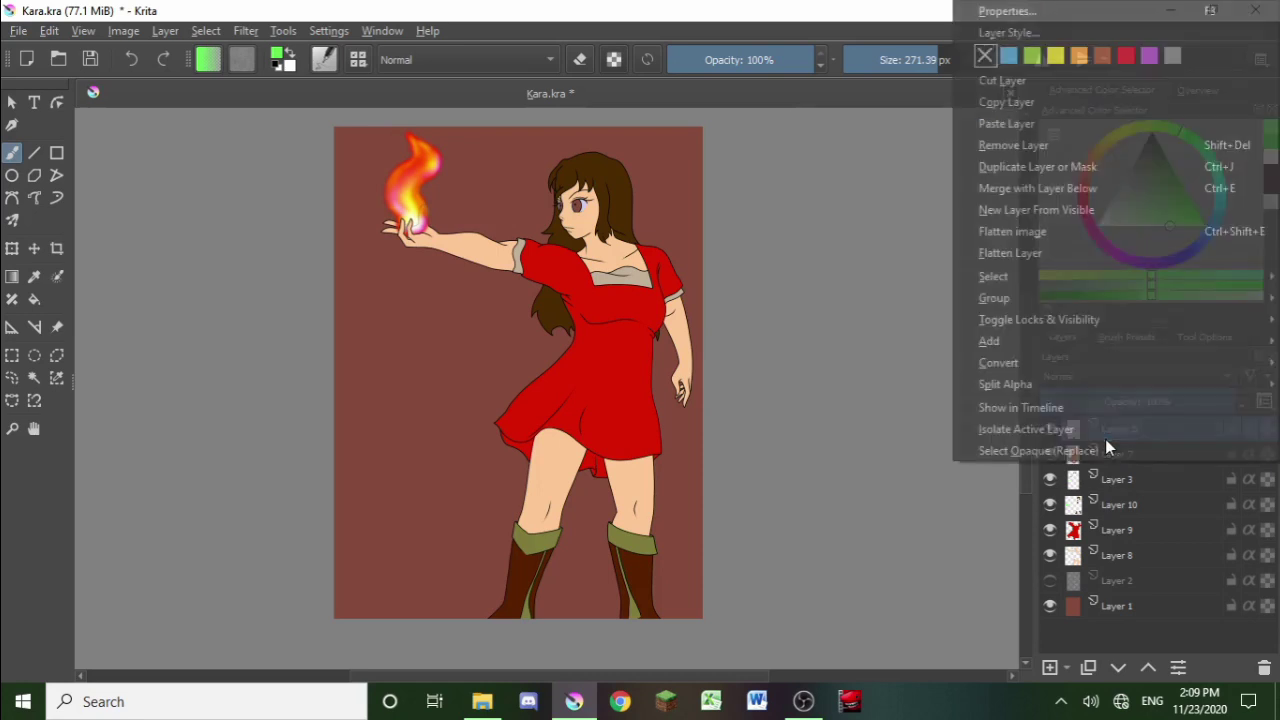
pyautogui.click(1056, 188)
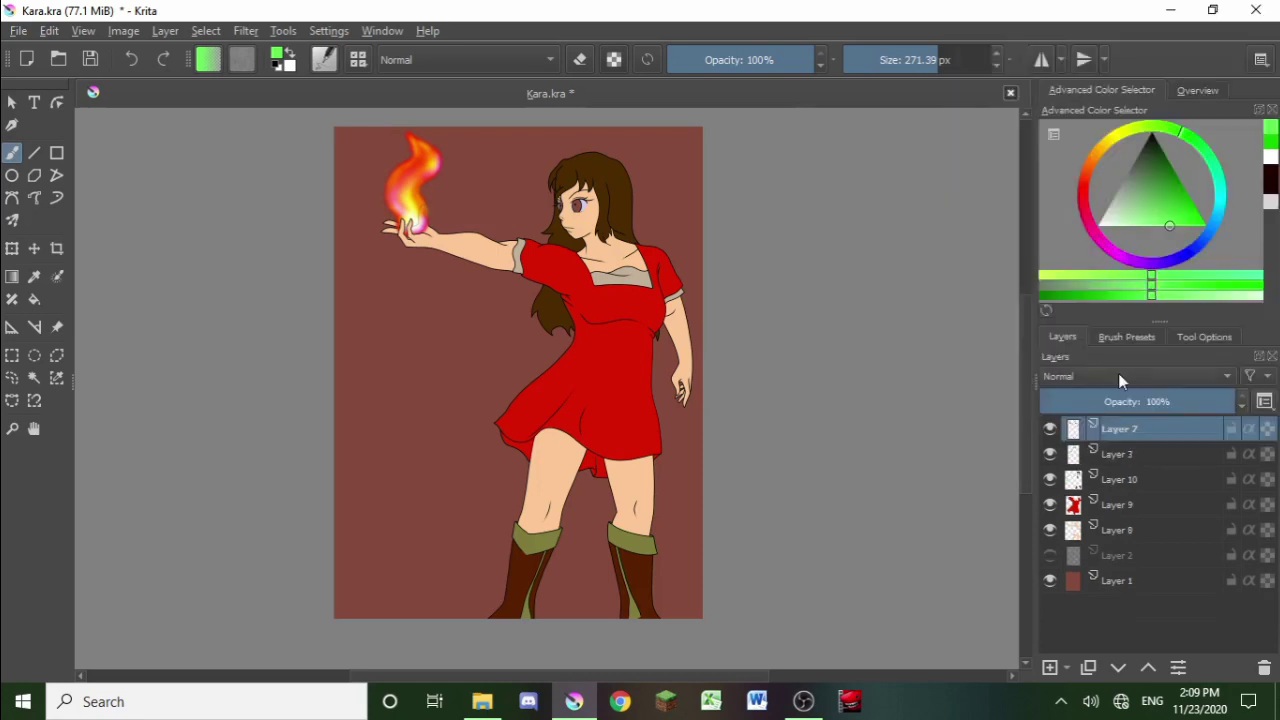
pyautogui.rightClick(1117, 432)
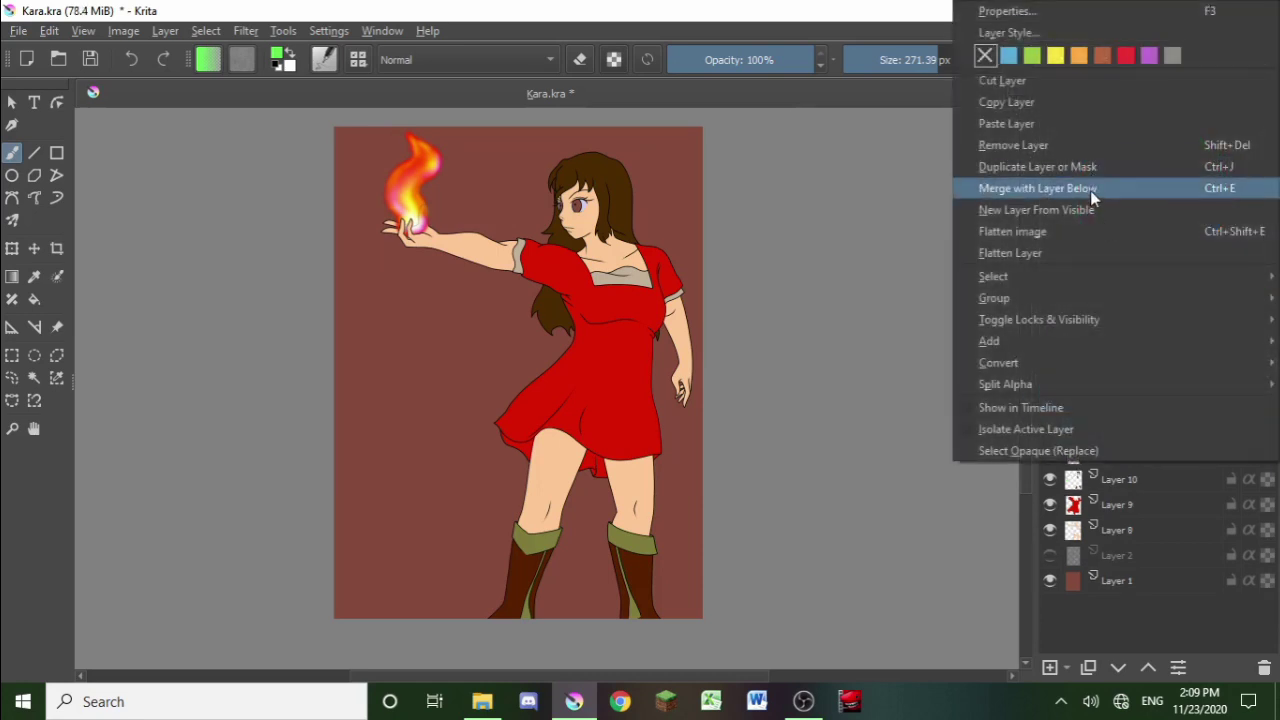
pyautogui.click(1090, 186)
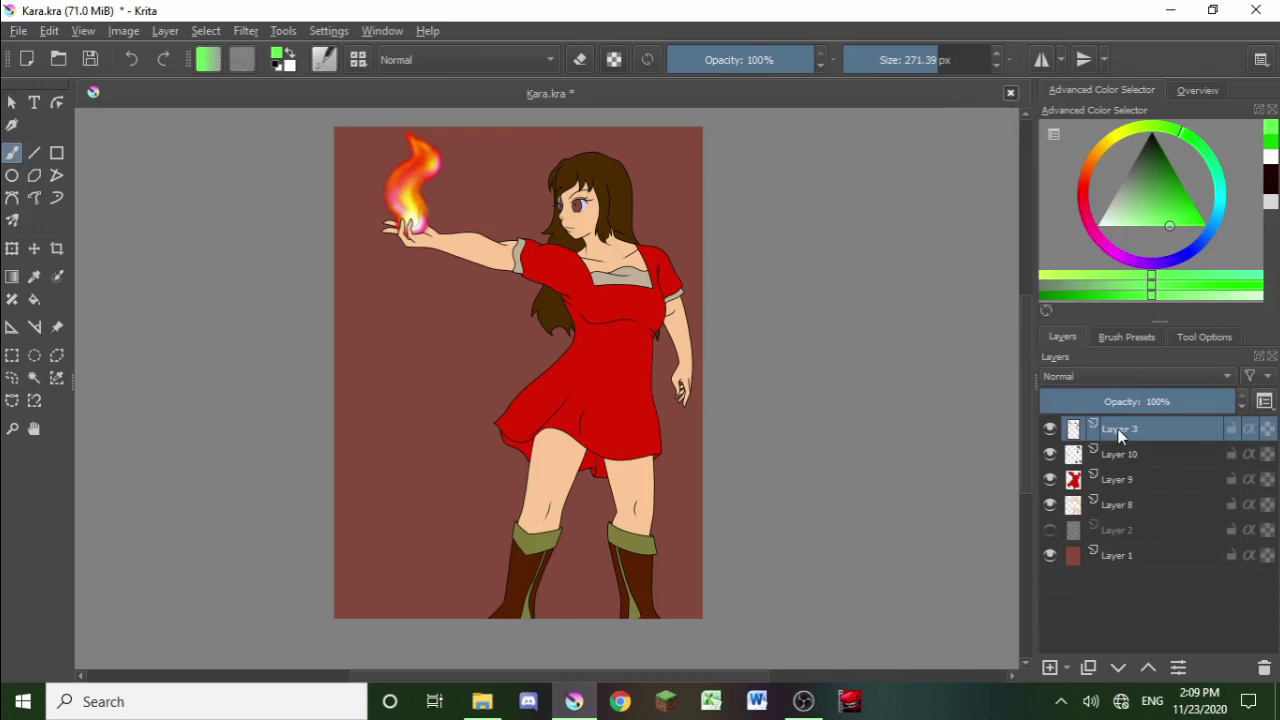
# Step: Add two empty paint layers with Normal blending above Layer 10, and undo both additions
pyautogui.moveTo(1119, 433)
pyautogui.moveTo(1105, 469)
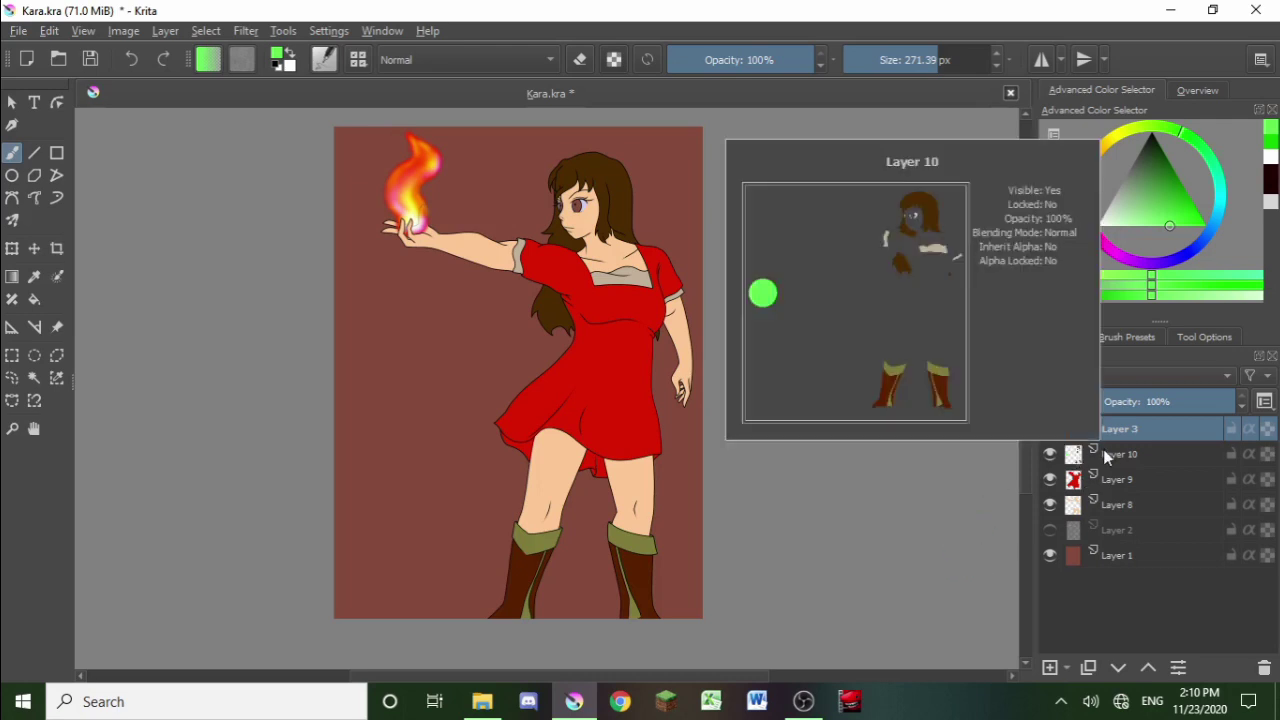
pyautogui.click(1108, 452)
pyautogui.moveTo(1109, 455)
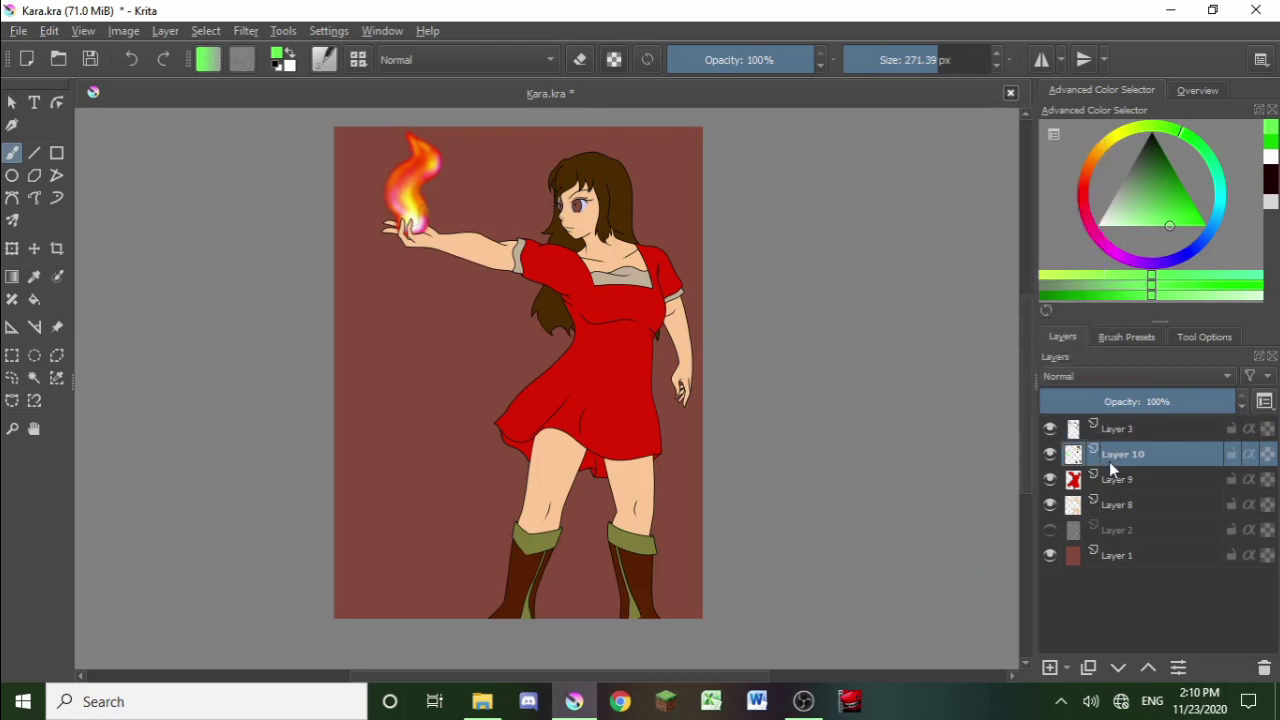
pyautogui.click(1066, 668)
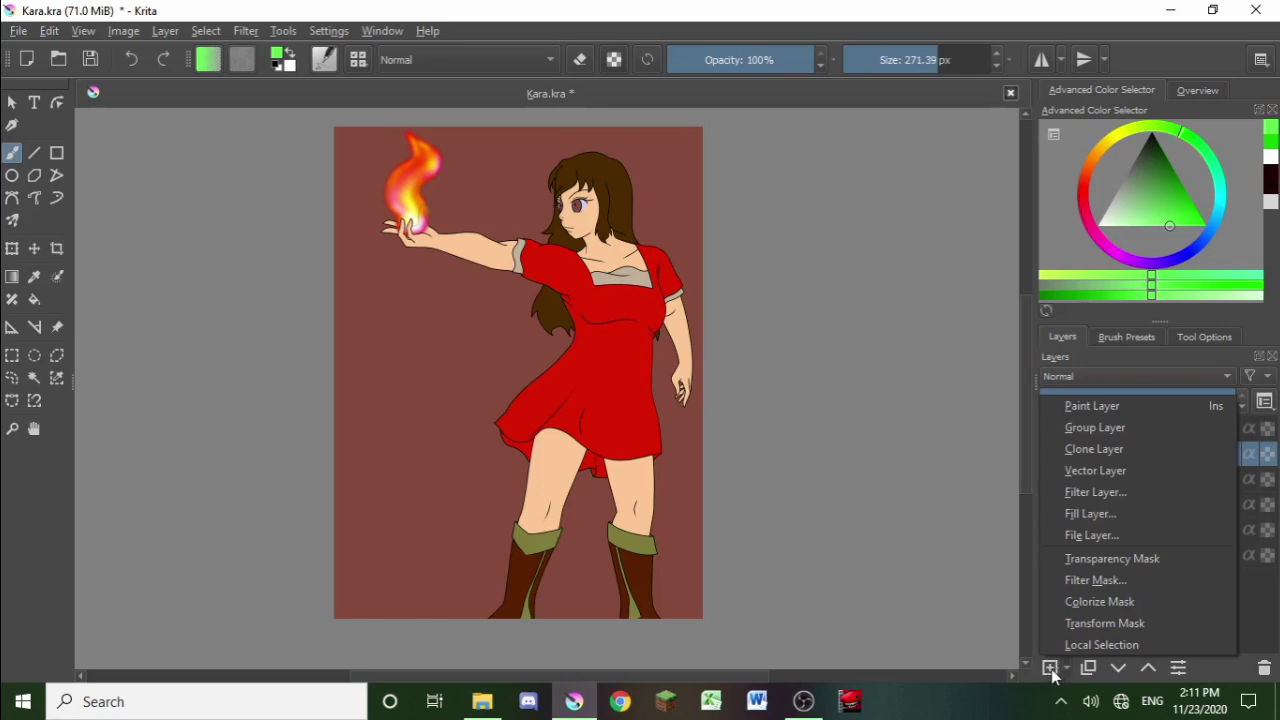
pyautogui.click(1052, 676)
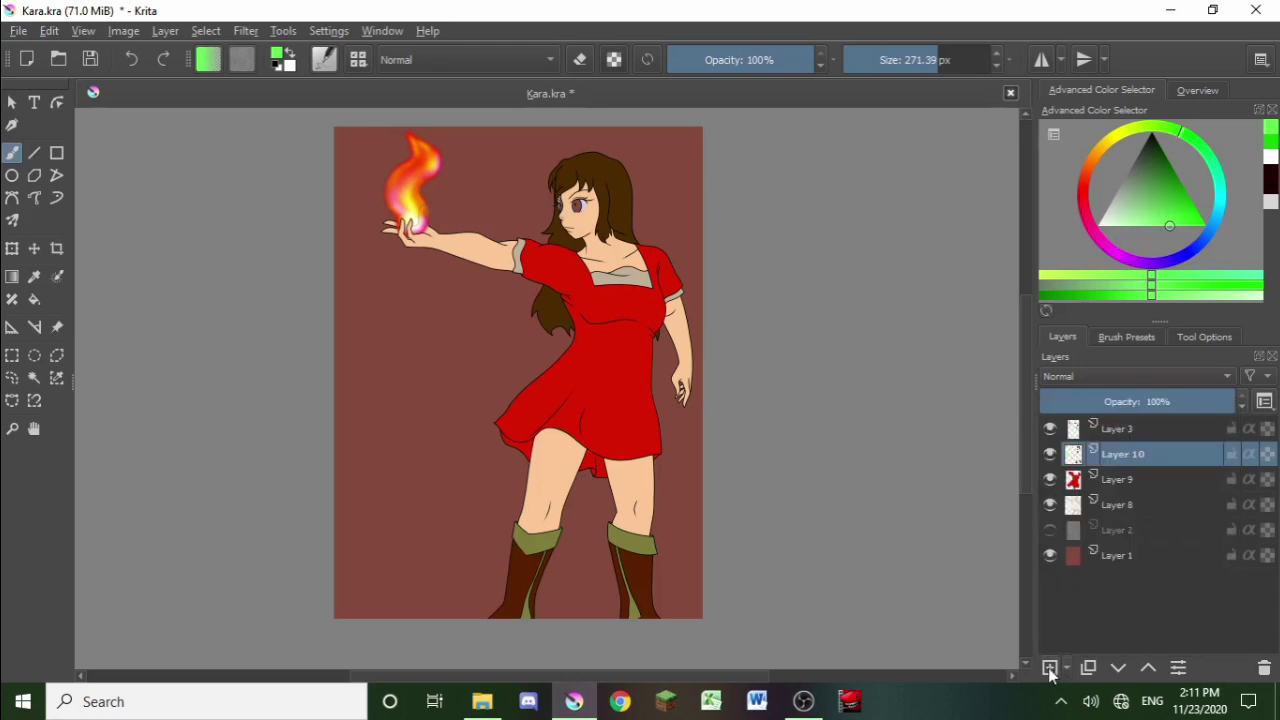
pyautogui.click(1050, 668)
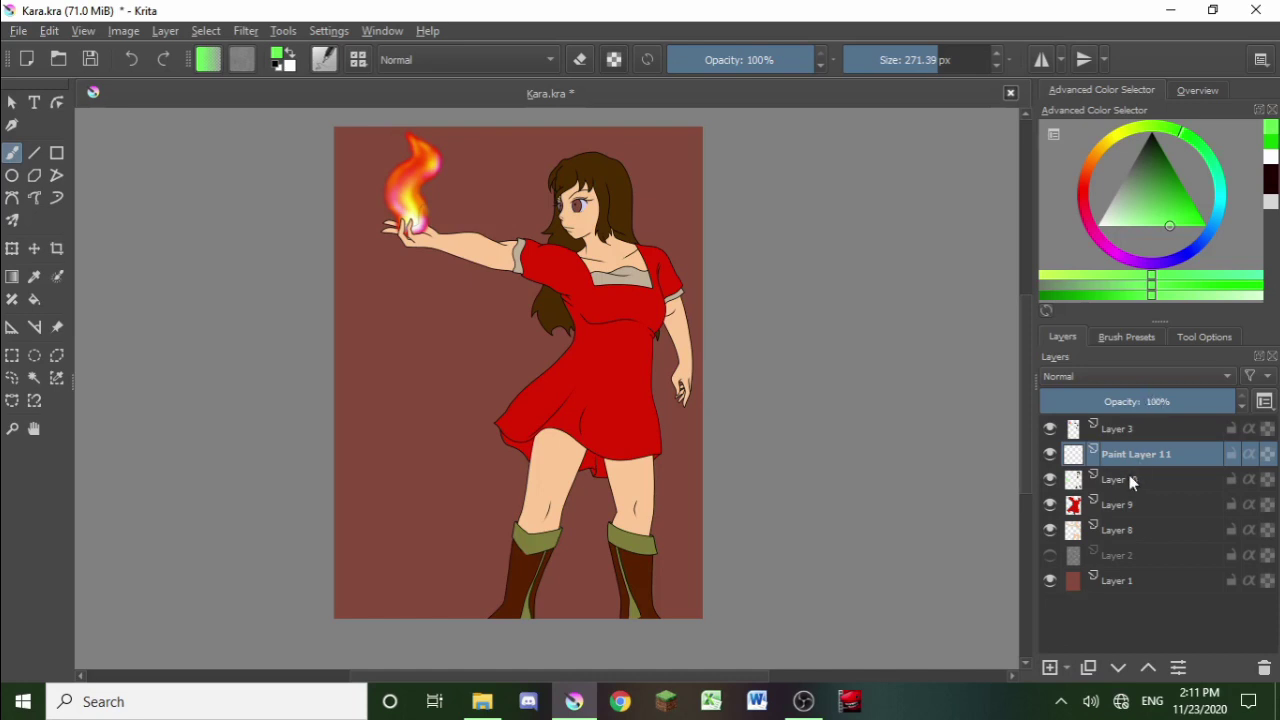
pyautogui.moveTo(1130, 479)
pyautogui.click(1116, 377)
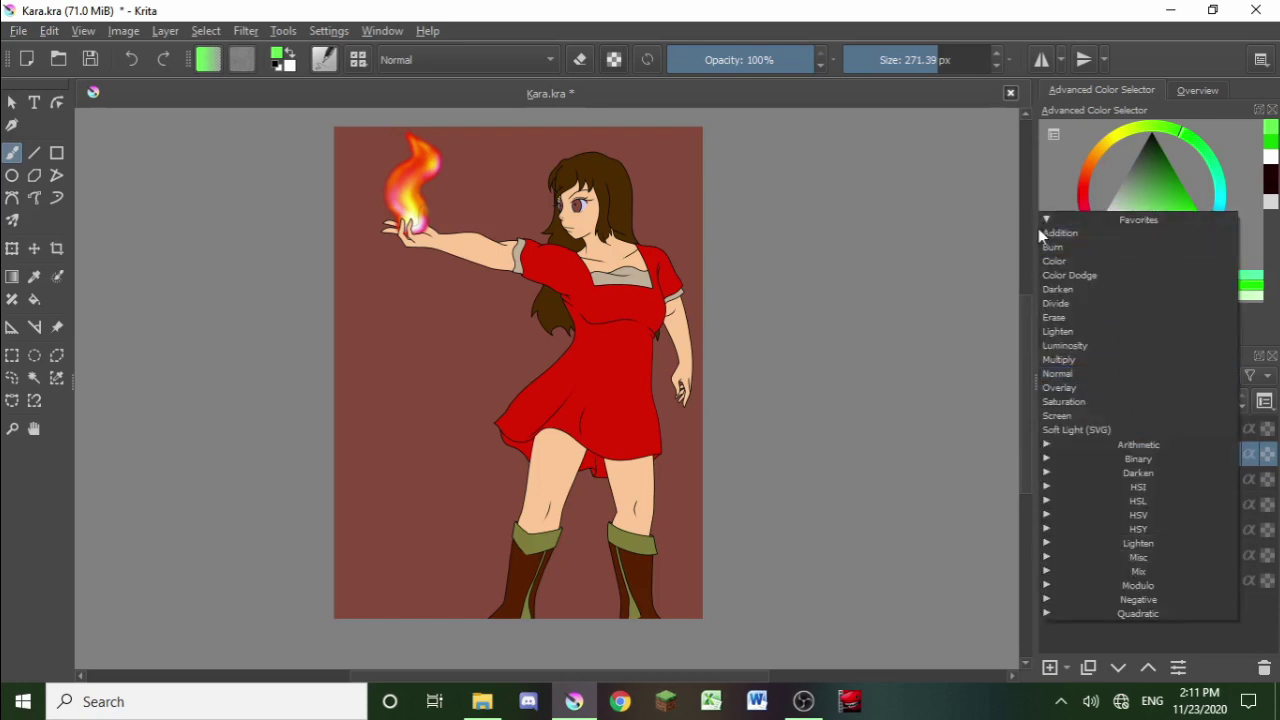
pyautogui.click(1077, 374)
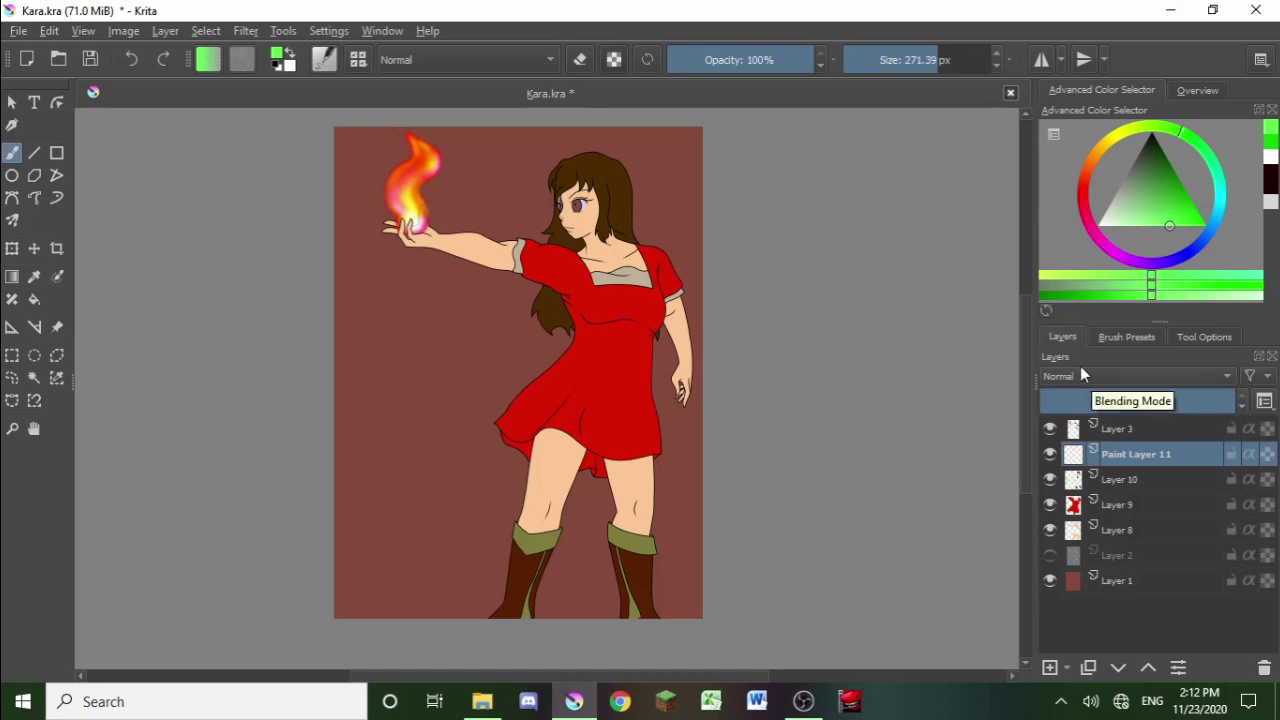
pyautogui.click(1051, 669)
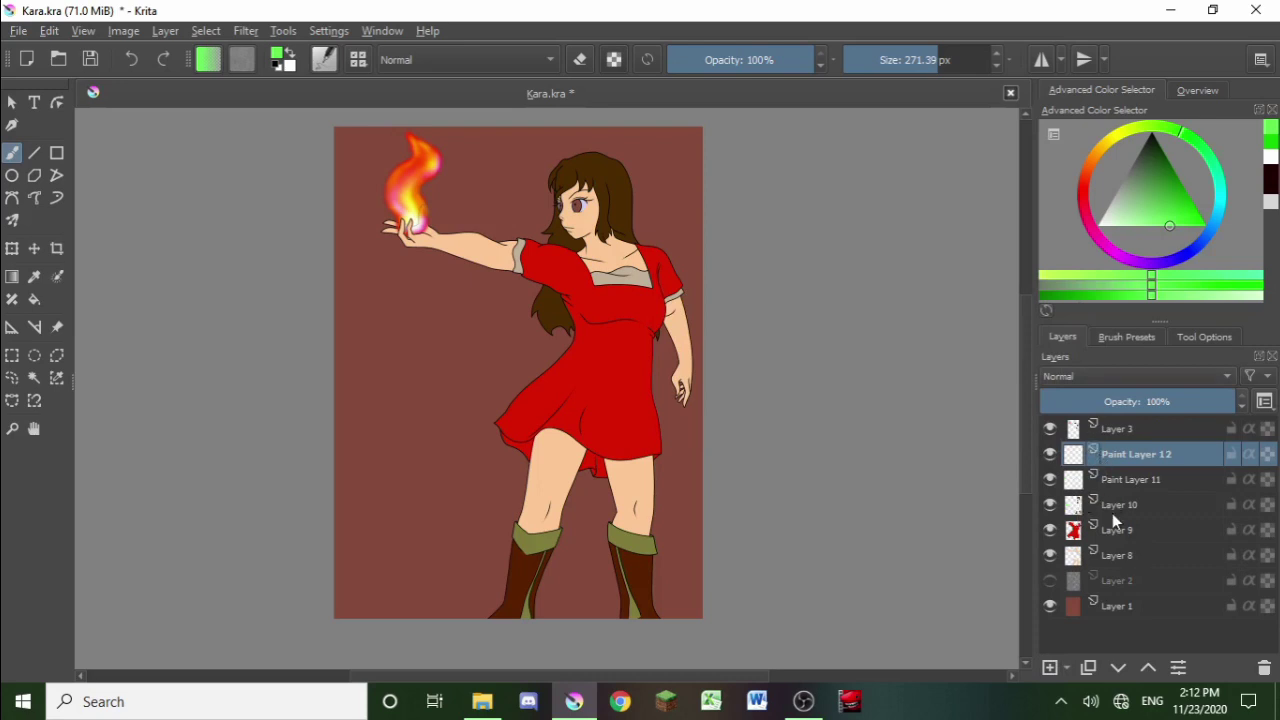
pyautogui.moveTo(1112, 513)
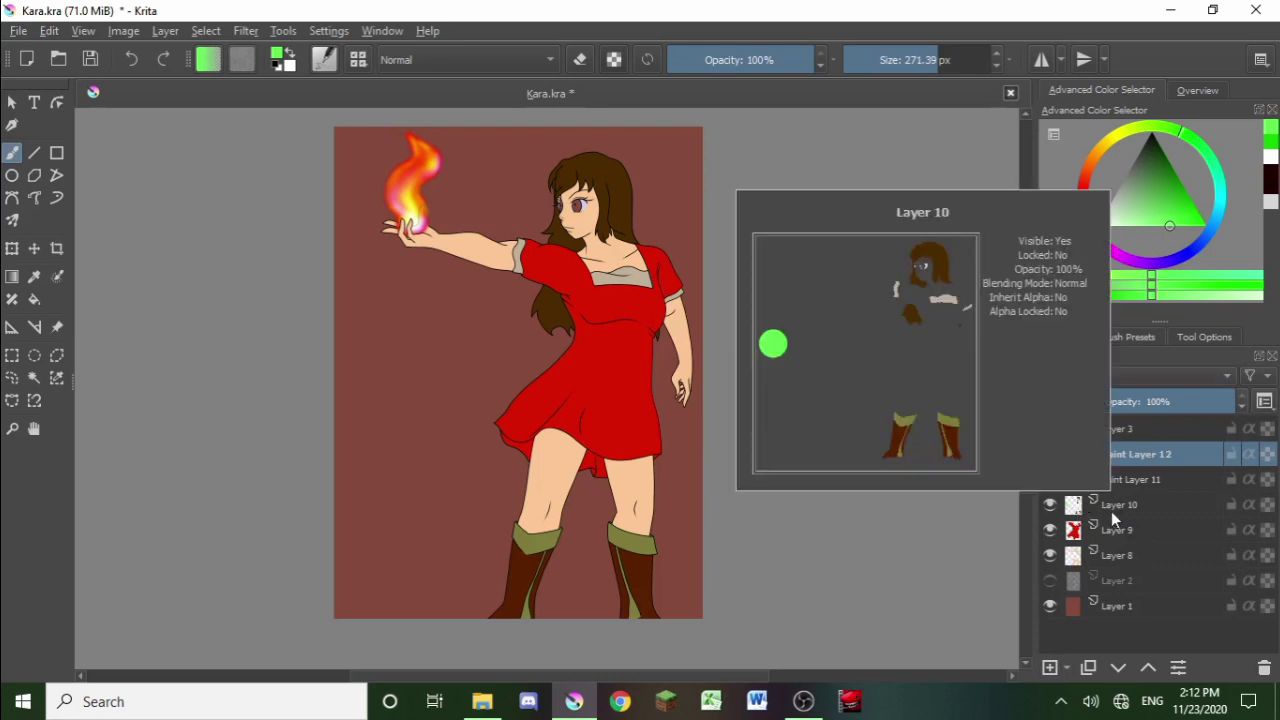
pyautogui.hotkey('ctrl', 'z')
pyautogui.hotkey('ctrl', 'z')
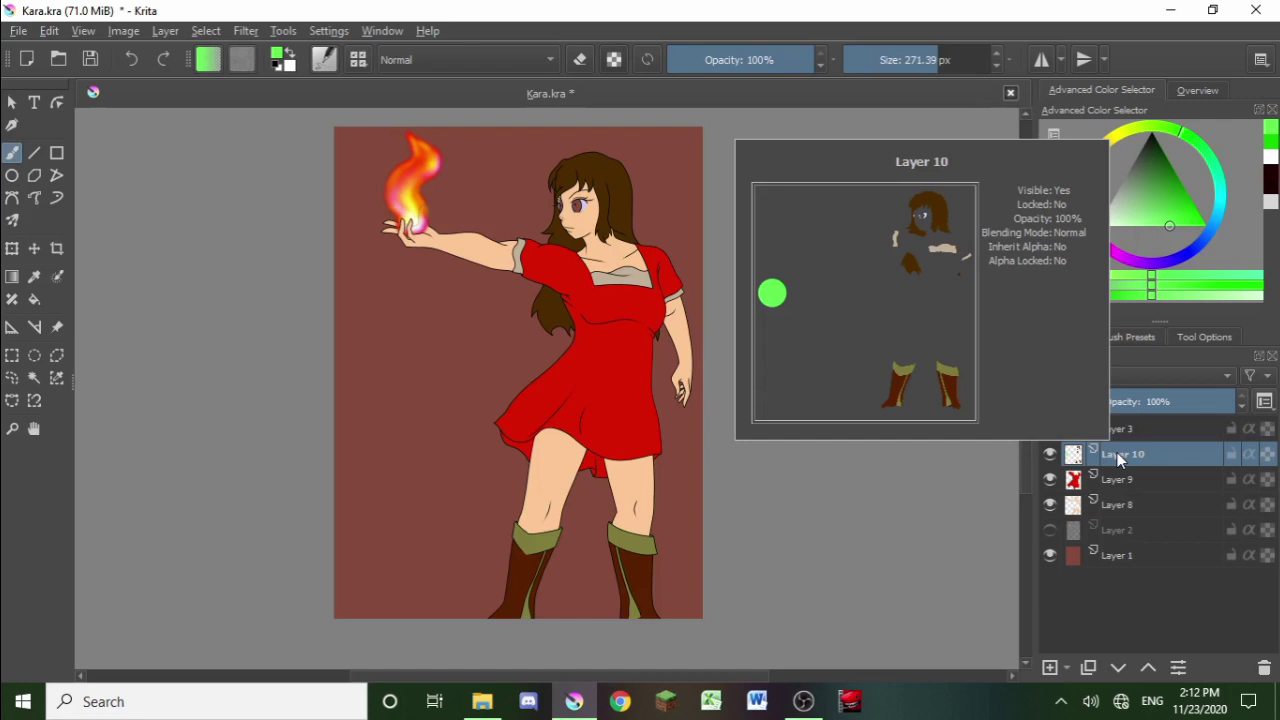
# Step: Create a quick clipping group from Layer 10
pyautogui.rightClick(1118, 458)
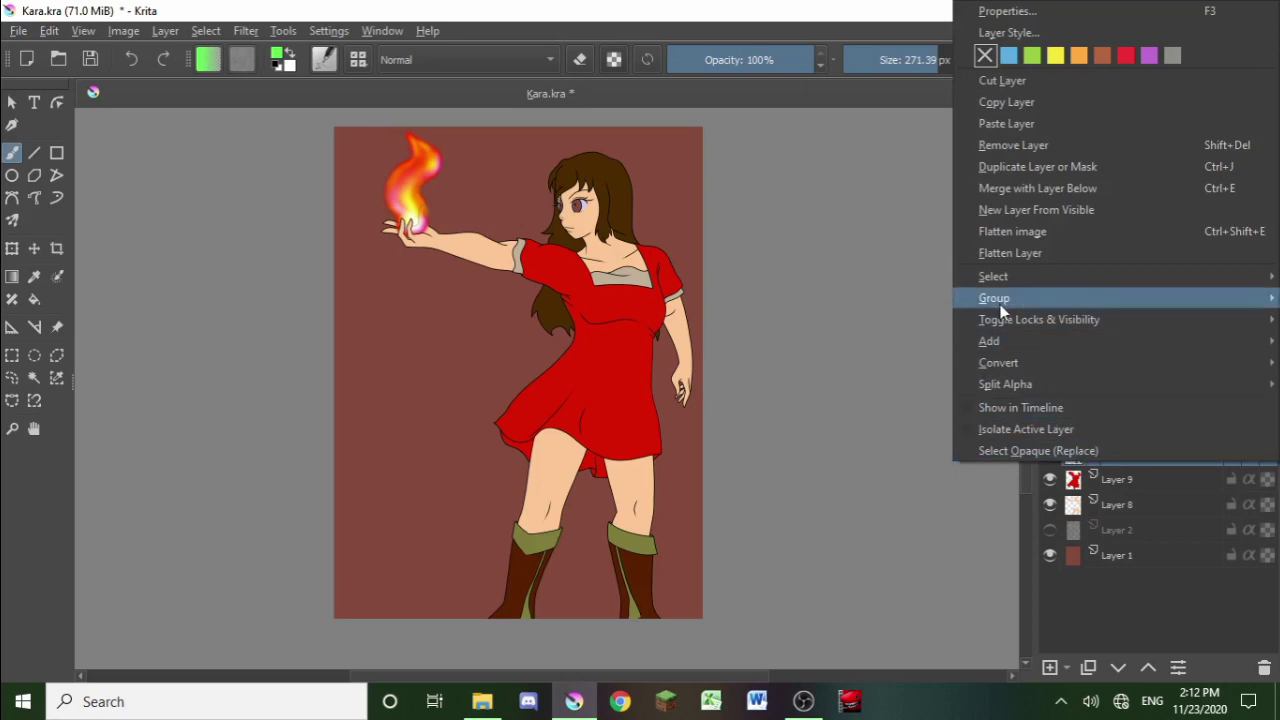
pyautogui.moveTo(999, 300)
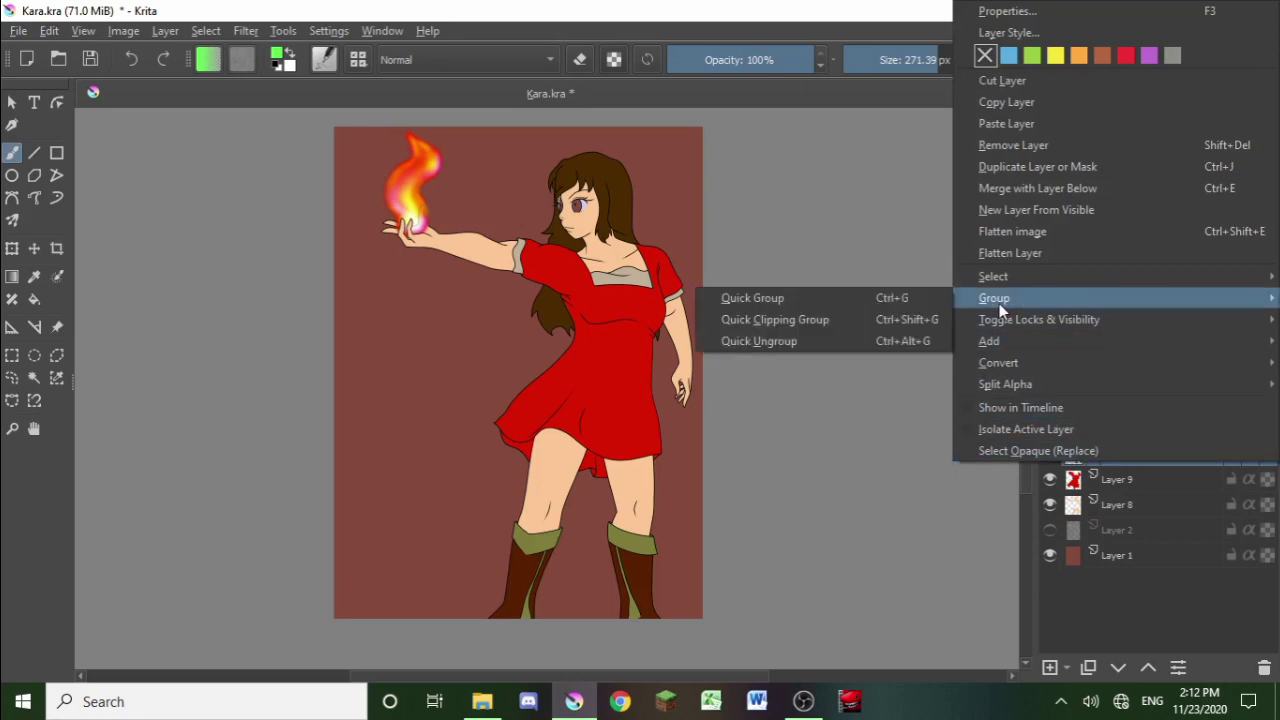
pyautogui.click(910, 322)
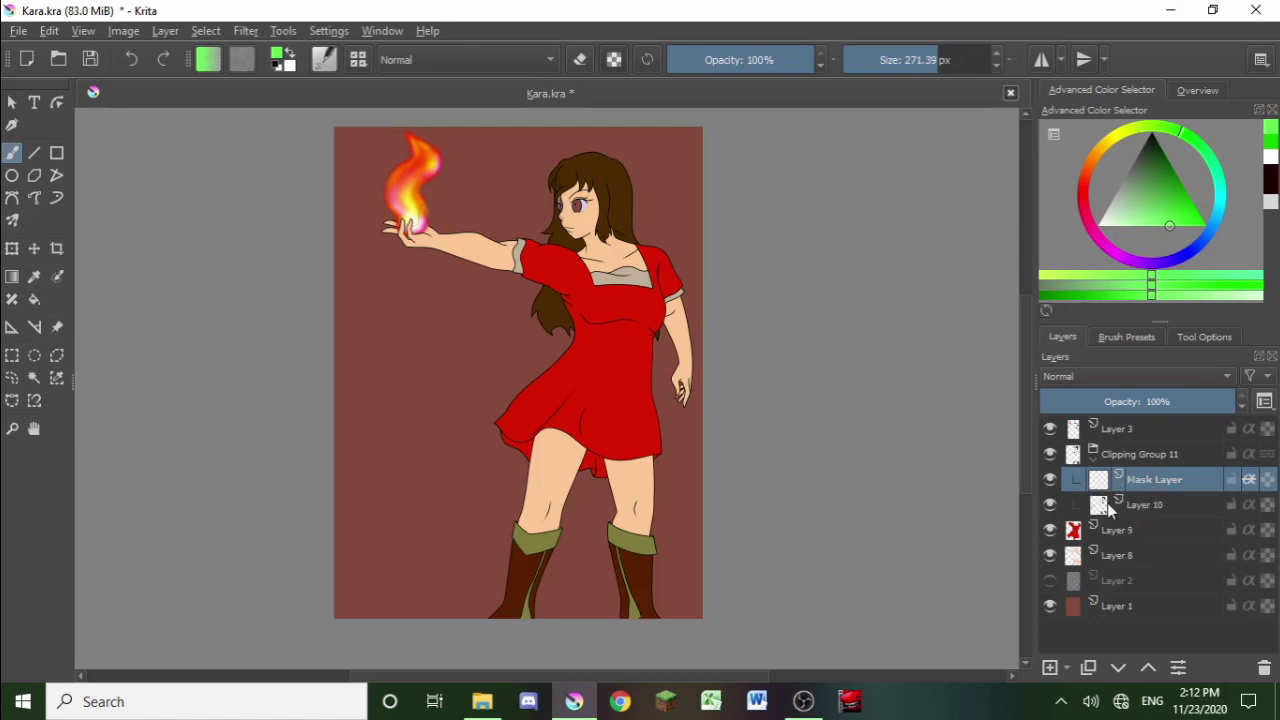
# Step: Hide Layer 10 briefly to check which areas of the figure it colours, and show it again
pyautogui.click(1049, 506)
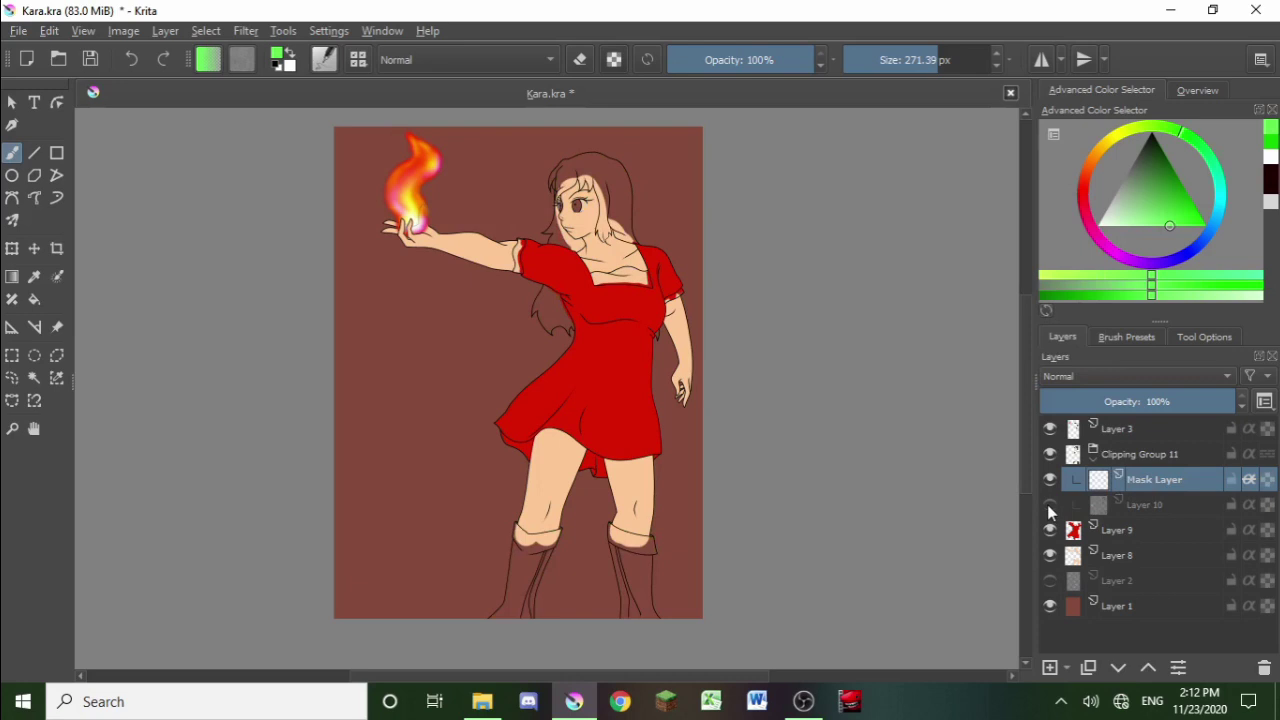
pyautogui.click(1048, 506)
pyautogui.moveTo(1048, 508)
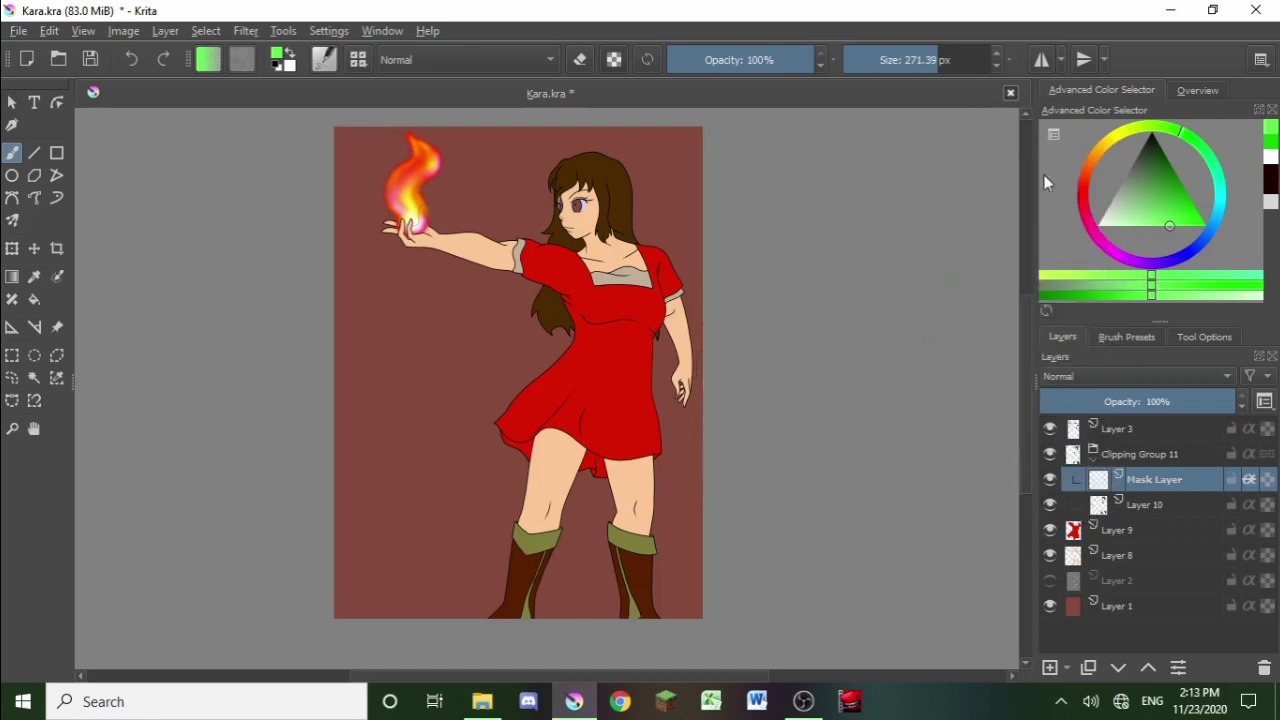
# Step: Choose a darker green and brush it over the boot on the image's left side on the Mask Layer
pyautogui.moveTo(1157, 180); pyautogui.dragTo(1179, 181)
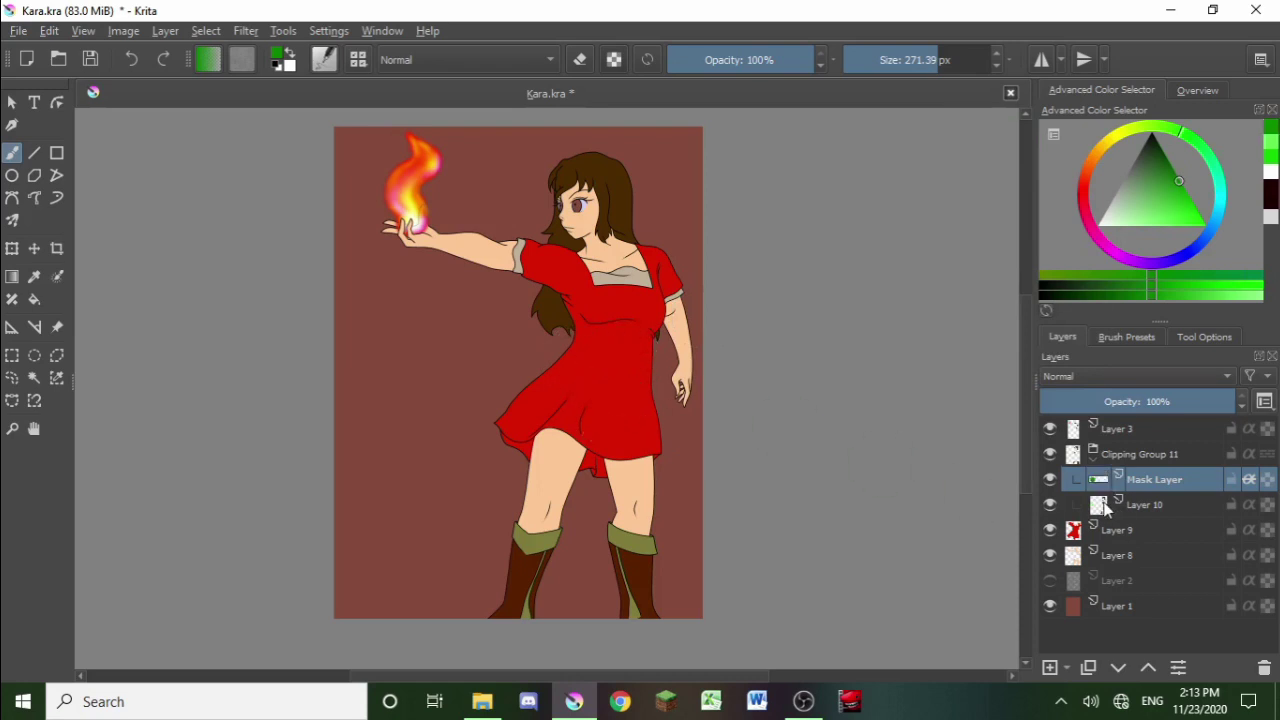
pyautogui.moveTo(1104, 508)
pyautogui.moveTo(545, 545); pyautogui.dragTo(522, 605)
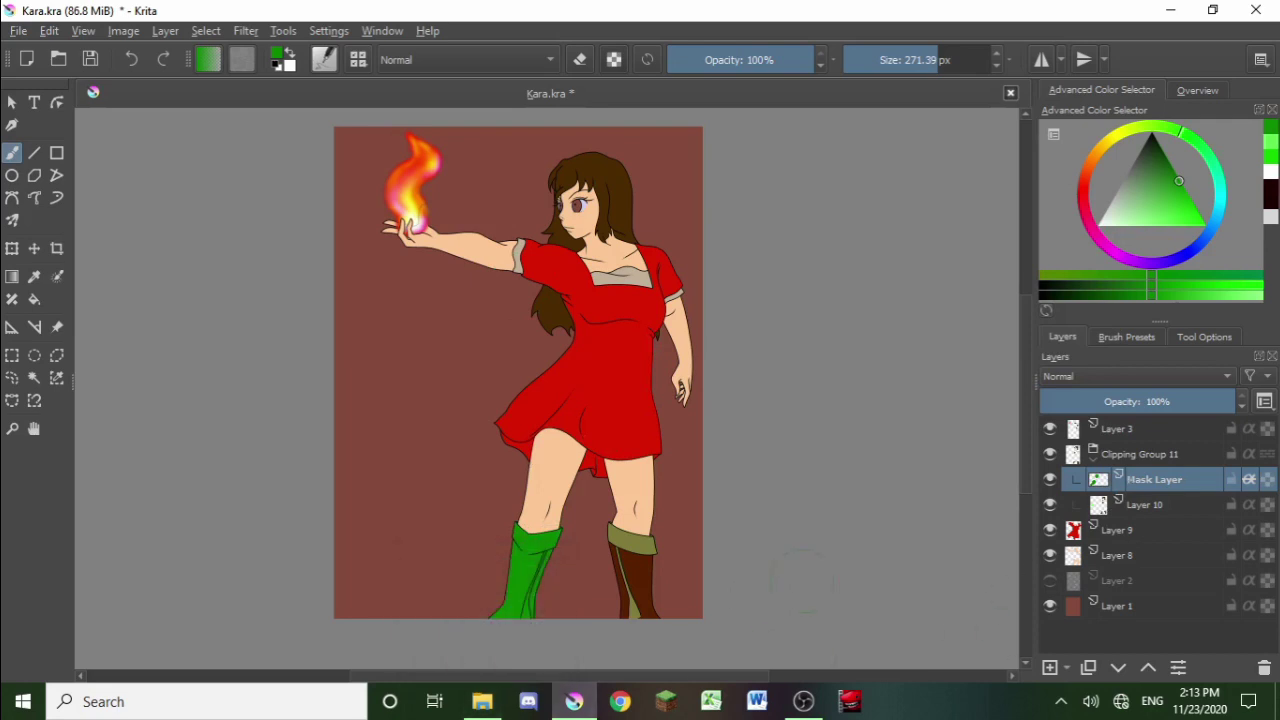
# Step: Hide and reshow Layer 10 to check how it clips the green paint, and undo the painting
pyautogui.click(1049, 505)
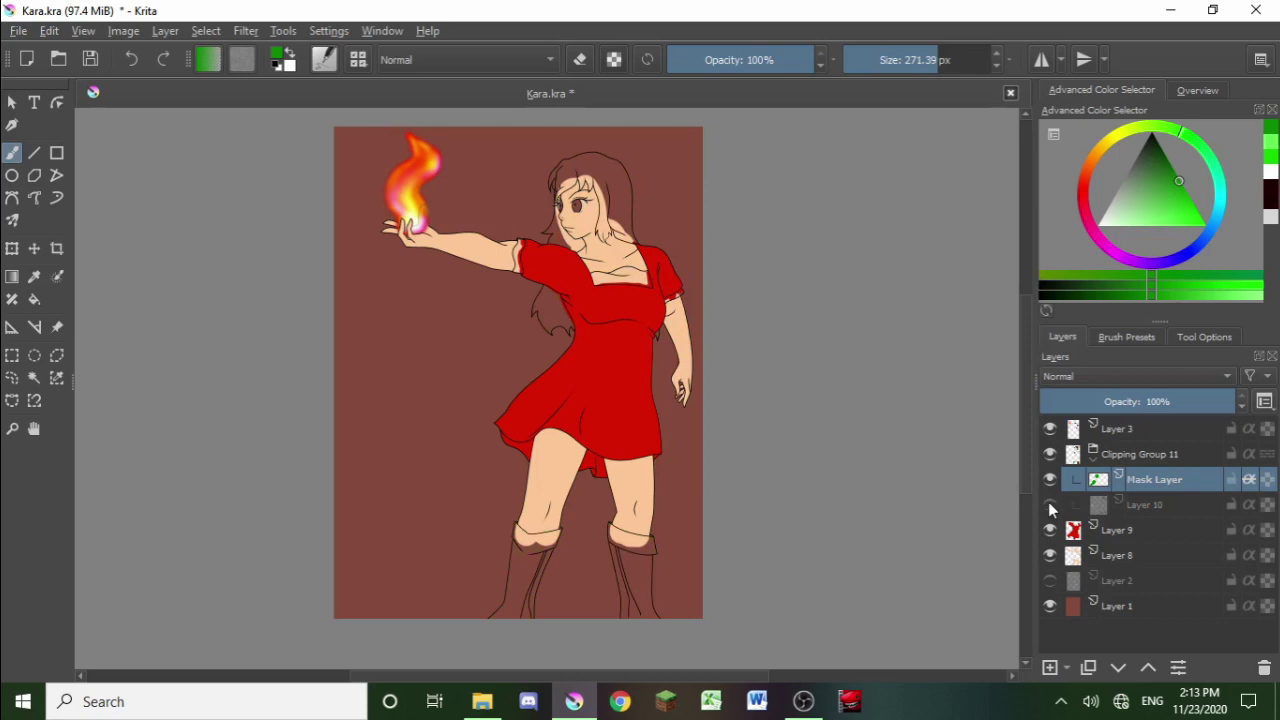
pyautogui.click(1049, 504)
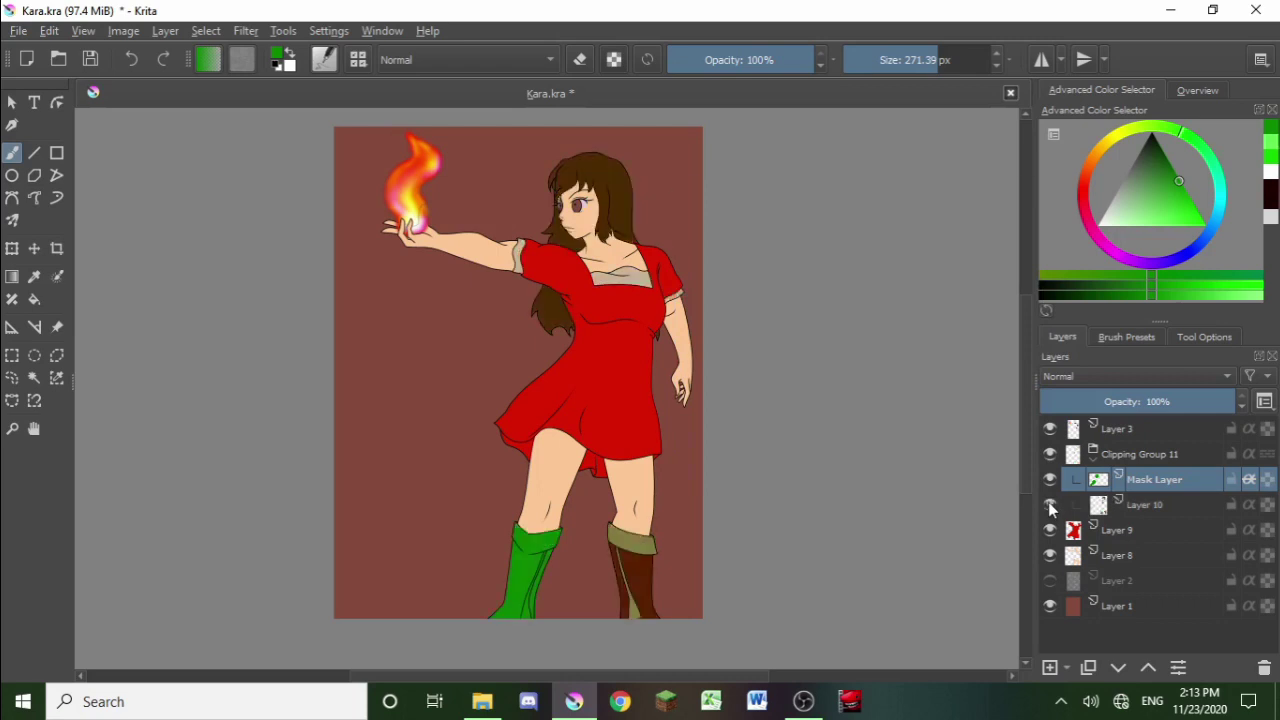
pyautogui.hotkey('ctrl', 'z')
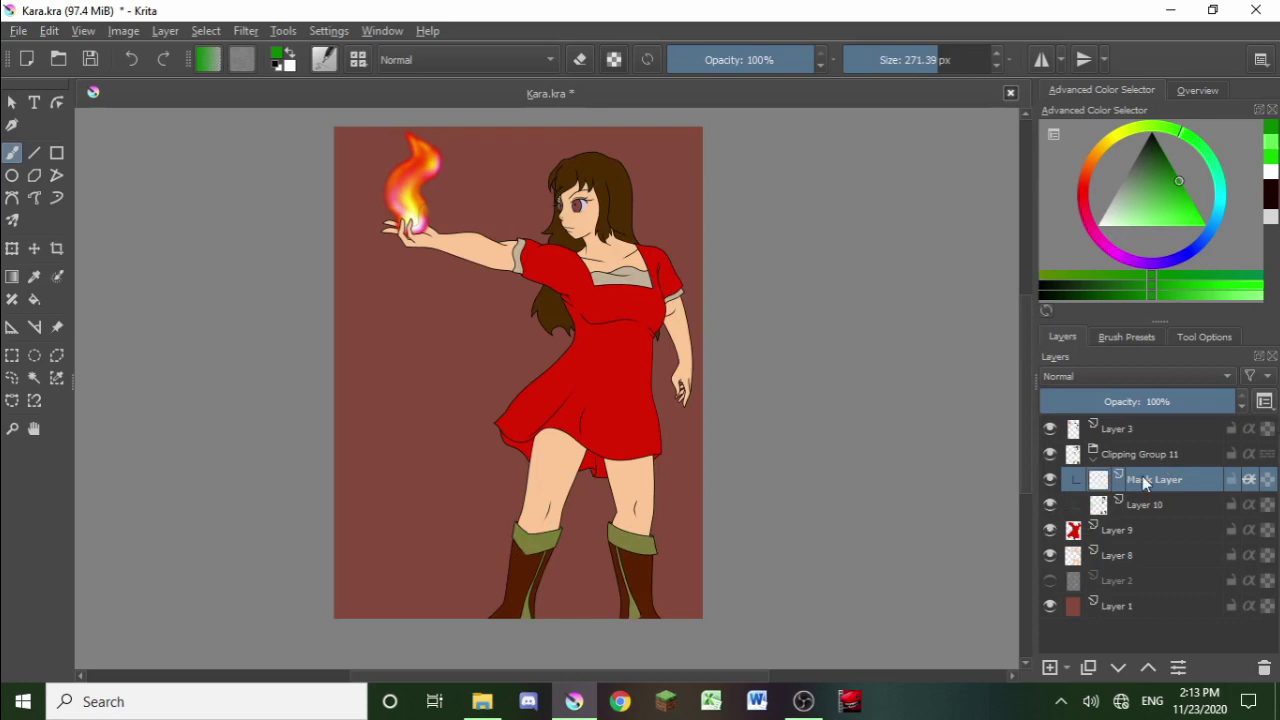
# Step: Add a new paint layer above the Mask Layer inside the clipping group
pyautogui.moveTo(1146, 483)
pyautogui.click(1051, 668)
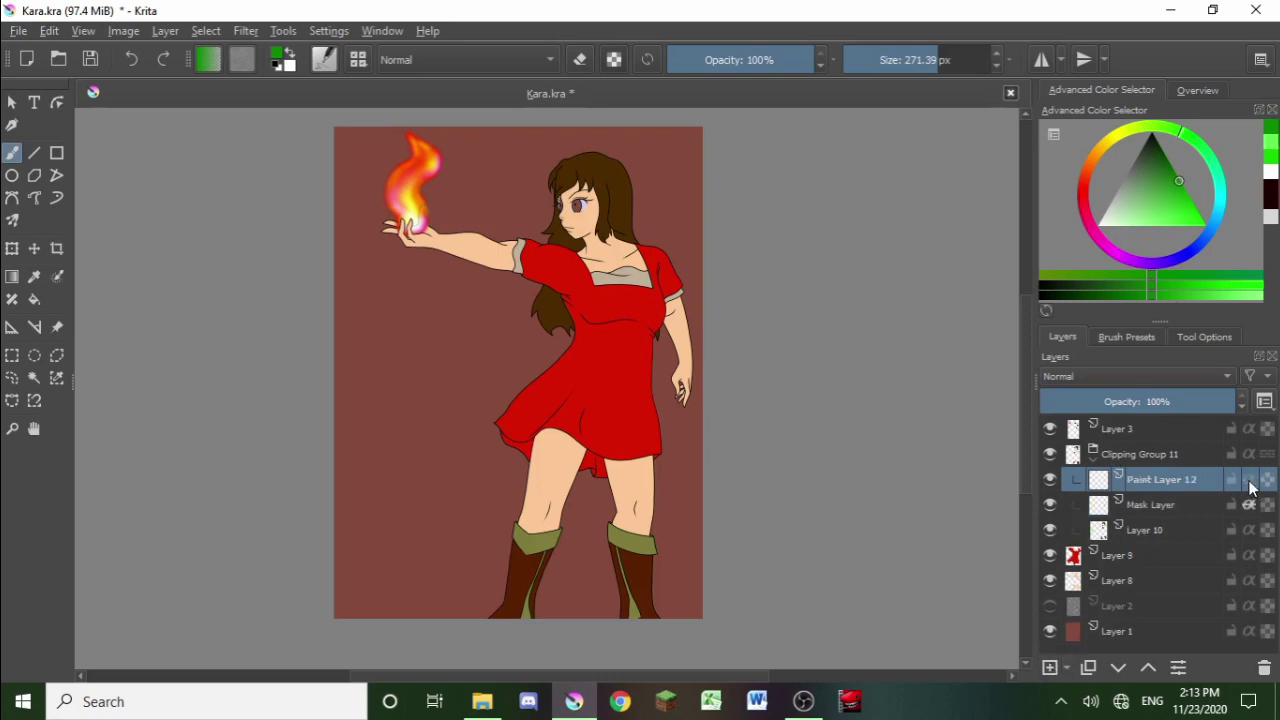
pyautogui.moveTo(1254, 508)
# Step: Hide the clipping group's base, Layer 10, to examine its colours, and show it again
pyautogui.moveTo(1108, 534)
pyautogui.click(1050, 534)
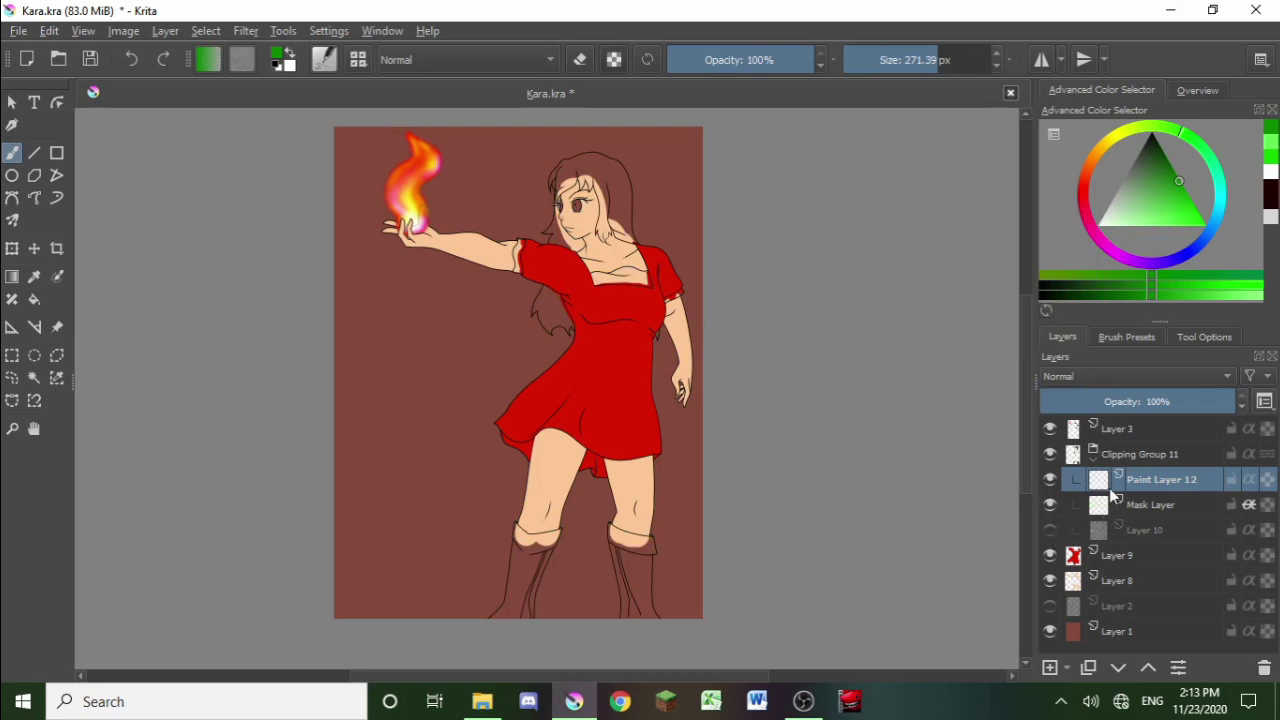
pyautogui.click(1049, 530)
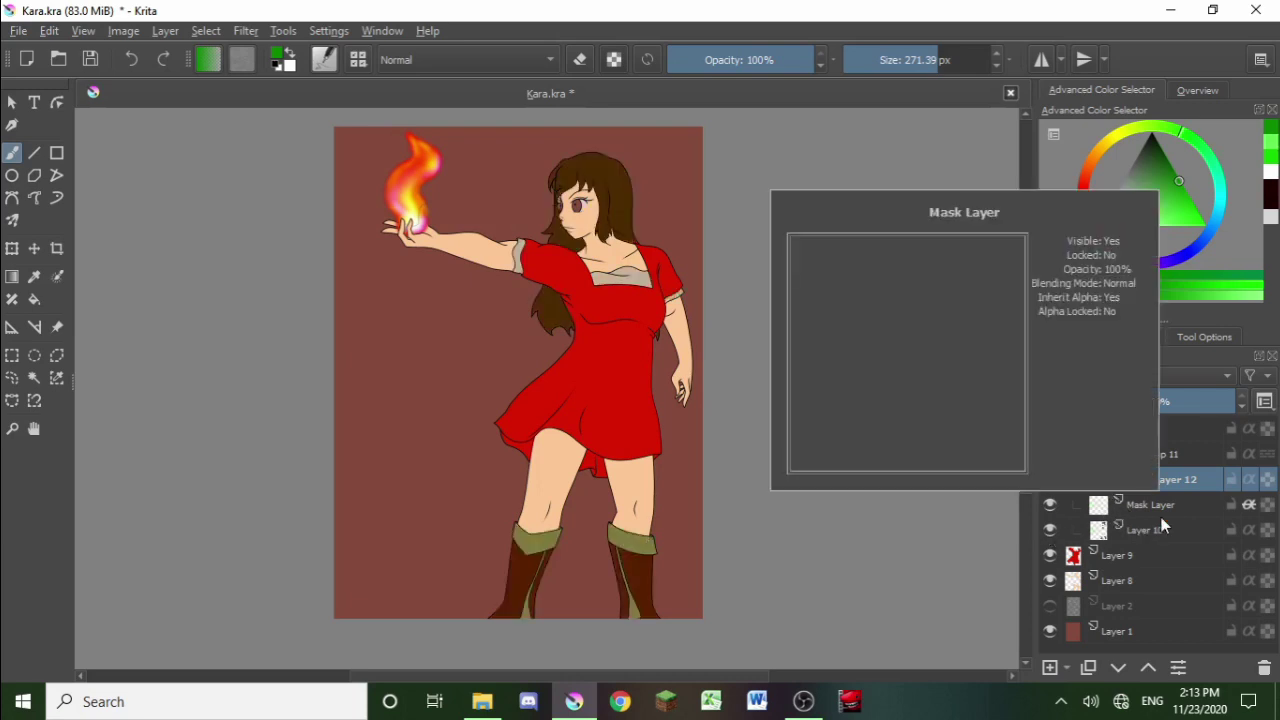
# Step: Brush green over the boot on the image's left side on the Mask Layer to compare Inherit Alpha off and on, and undo the stroke
pyautogui.click(1153, 504)
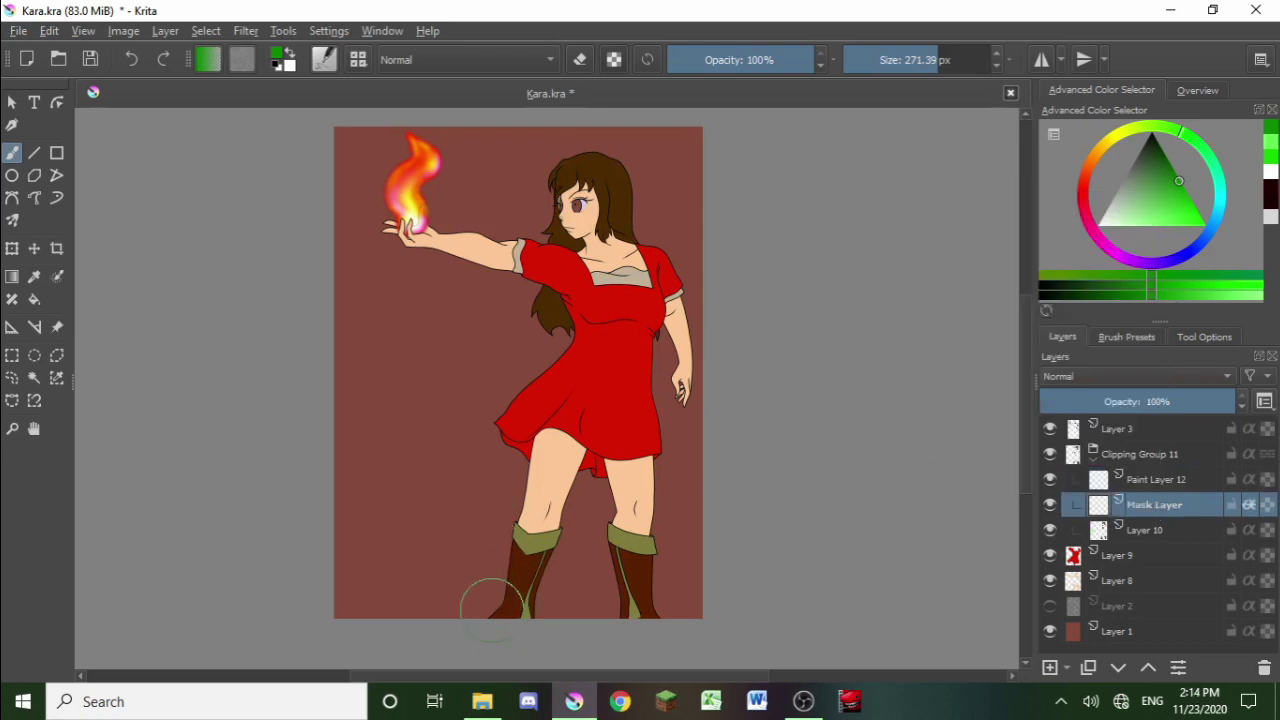
pyautogui.moveTo(492, 607); pyautogui.dragTo(535, 560)
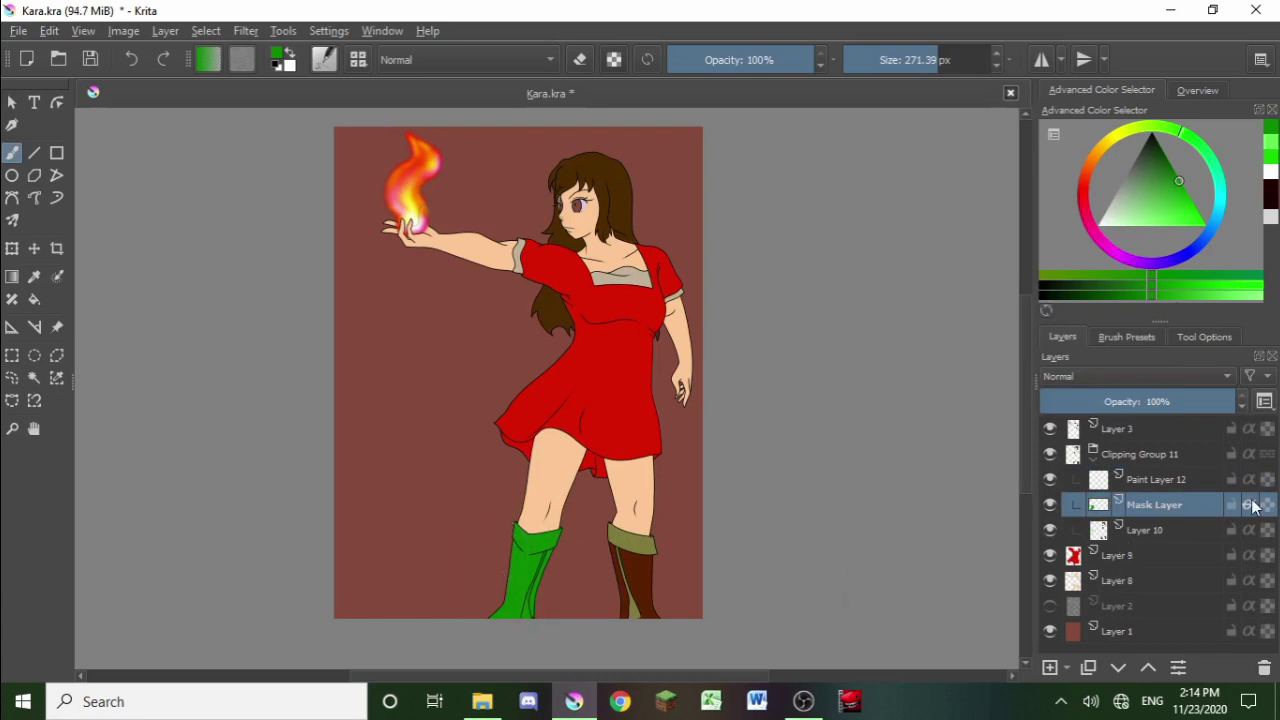
pyautogui.click(1254, 508)
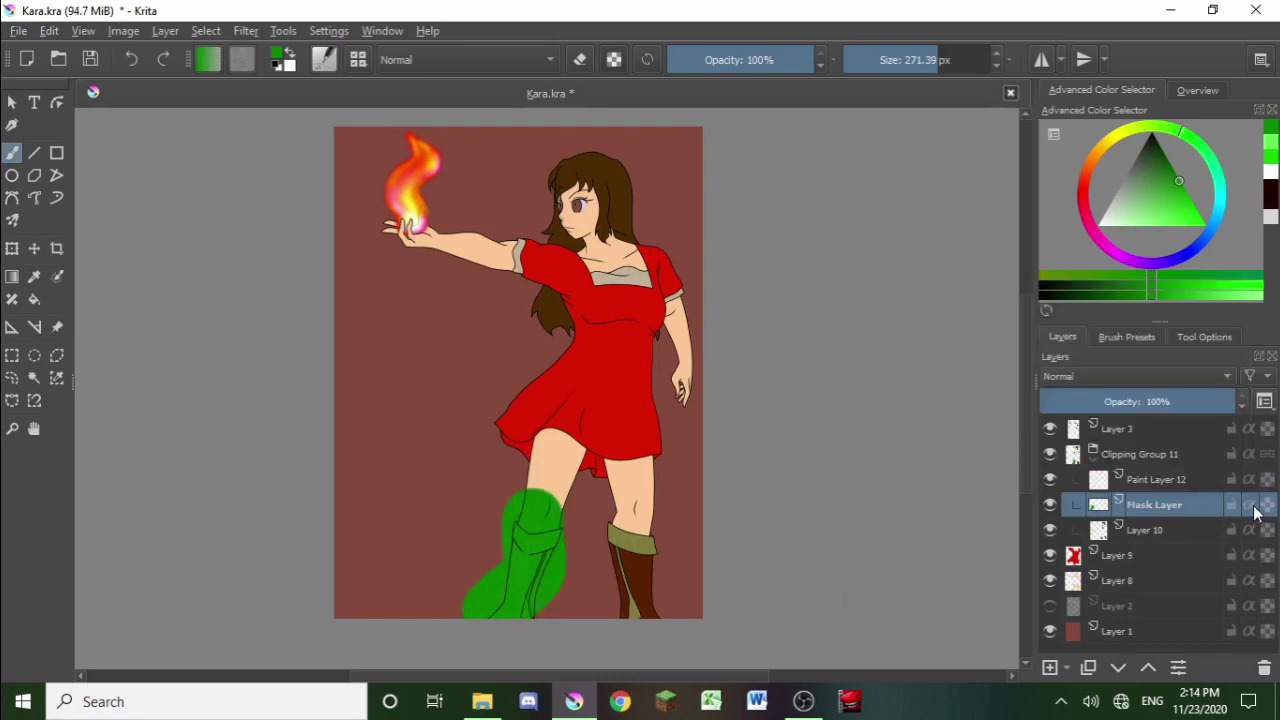
pyautogui.click(1254, 508)
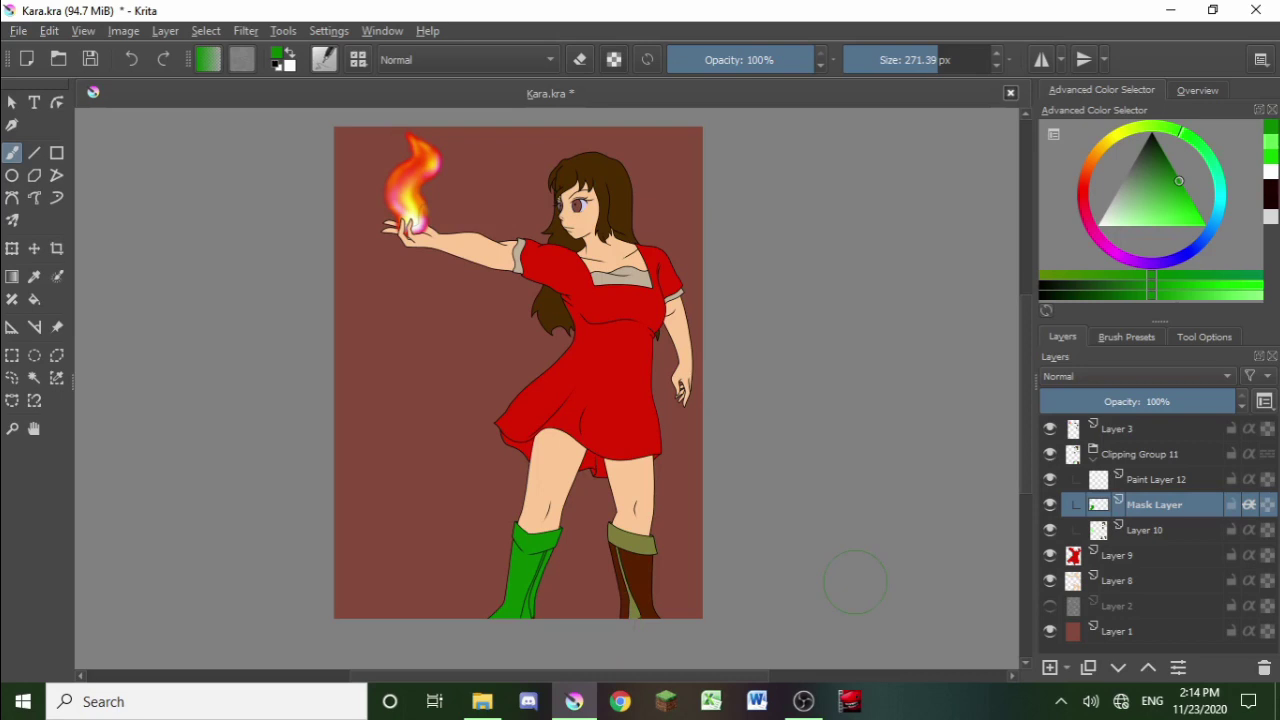
pyautogui.hotkey('ctrl', 'z')
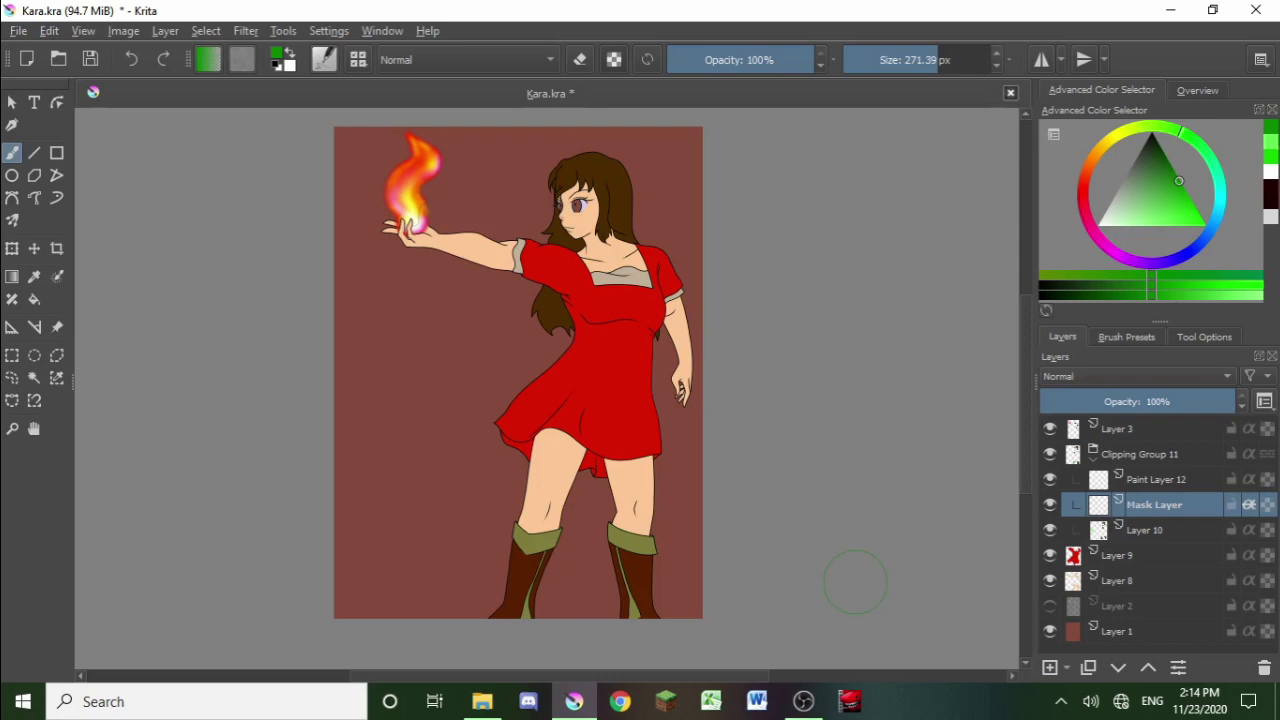
# Step: Turn on Inherit Alpha for Paint Layer 12 and set the Mask Layer's blending mode to Multiply
pyautogui.click(1248, 479)
pyautogui.moveTo(1102, 505)
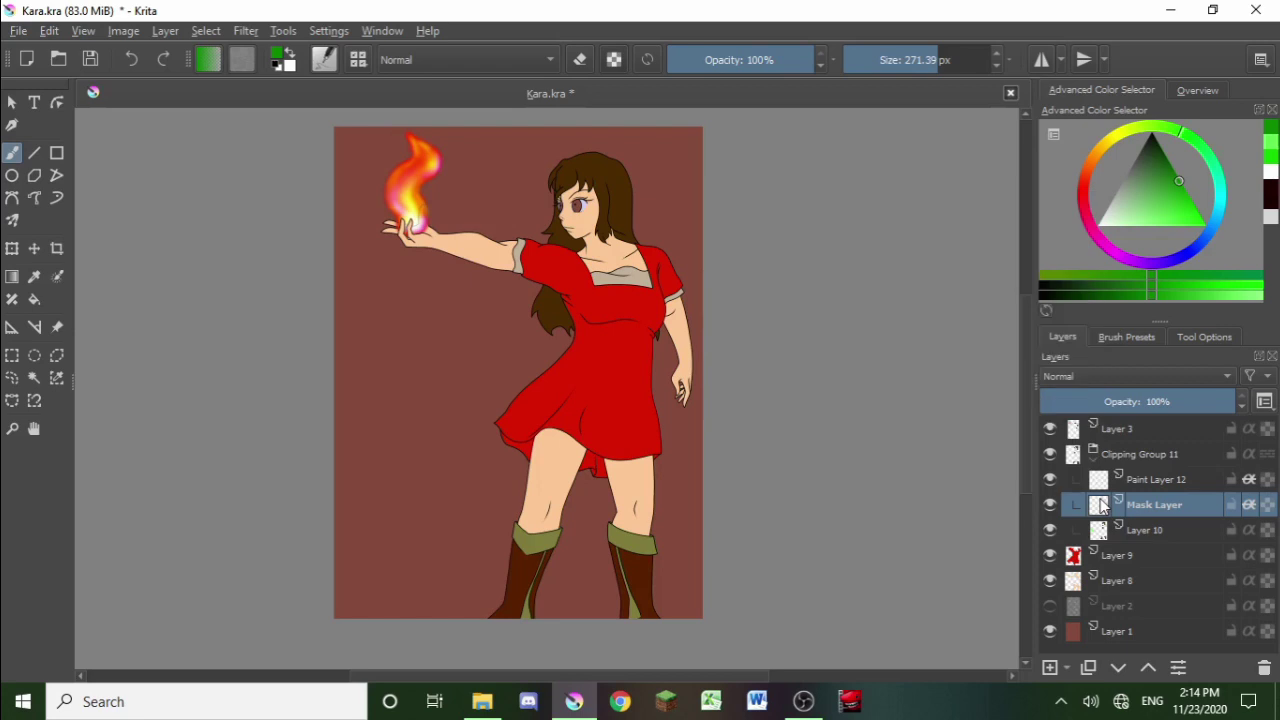
pyautogui.click(1086, 385)
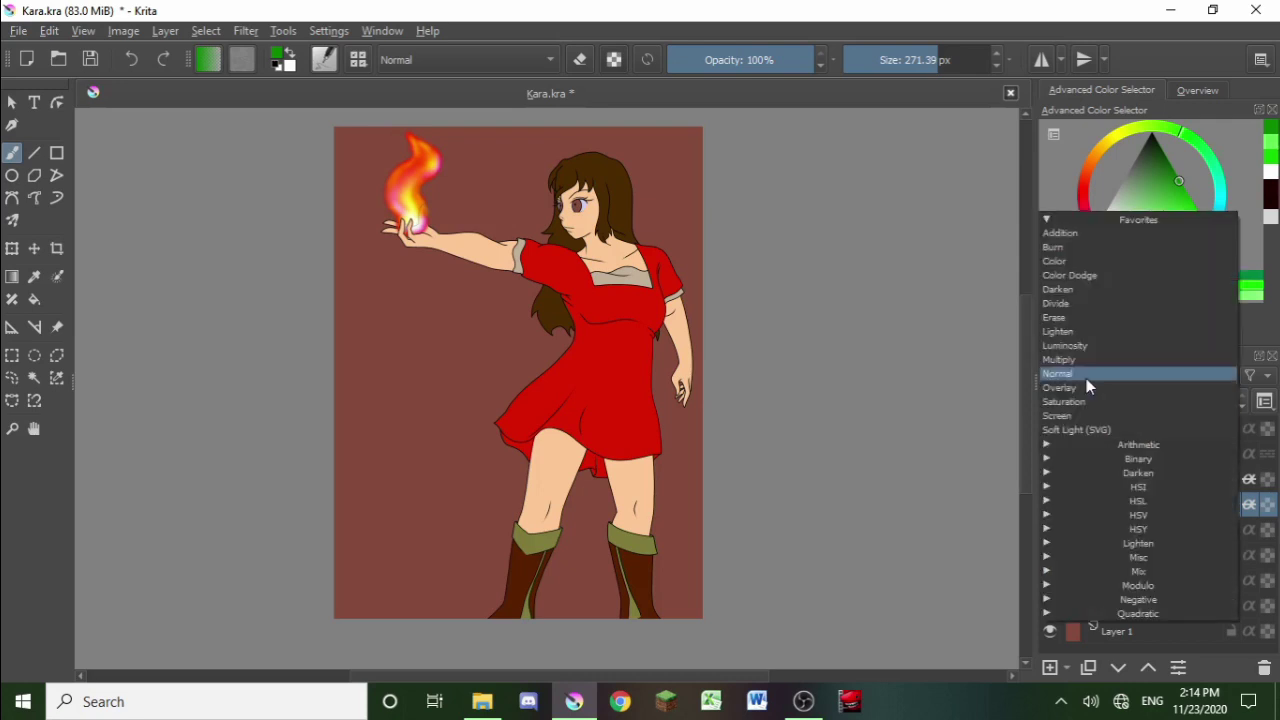
pyautogui.click(1083, 359)
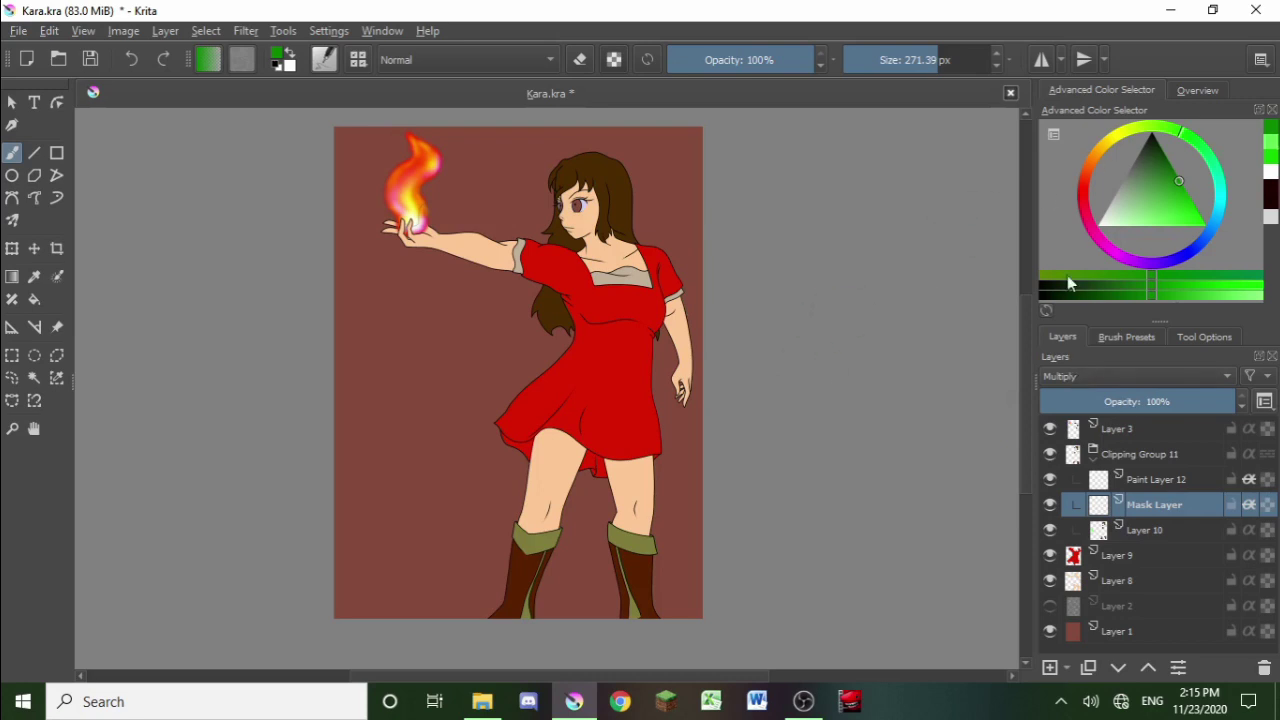
# Step: Sample the boot's brown and try it with a 79.23 px brush as shading along the inner side of the image's left boot
pyautogui.scroll(-1, 530, 520)
pyautogui.scroll(3, 530, 520)
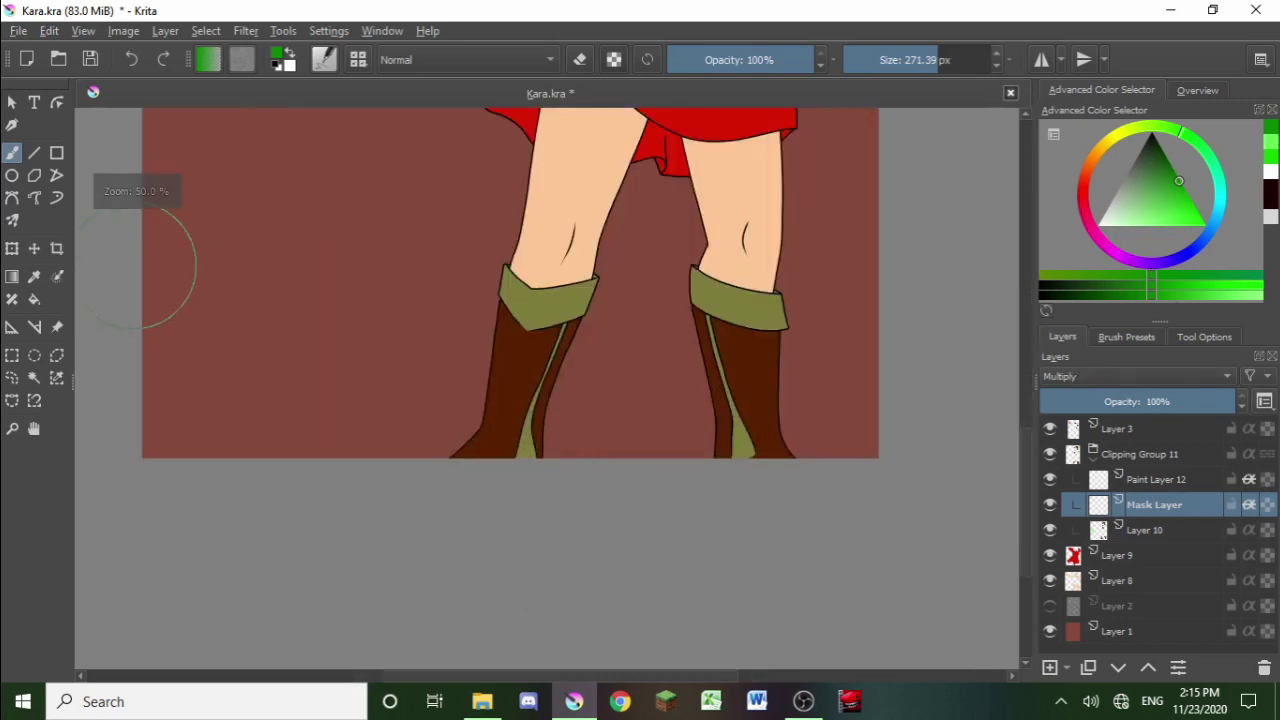
pyautogui.click(34, 276)
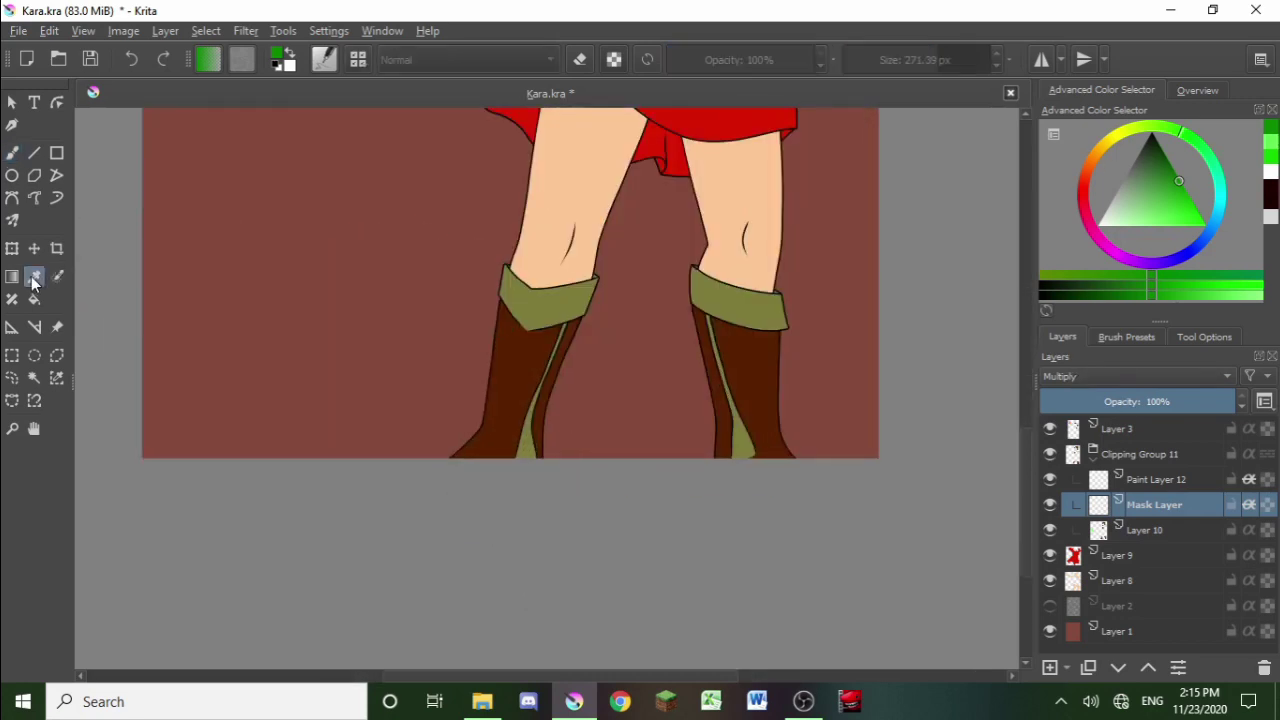
pyautogui.click(523, 357)
pyautogui.click(12, 152)
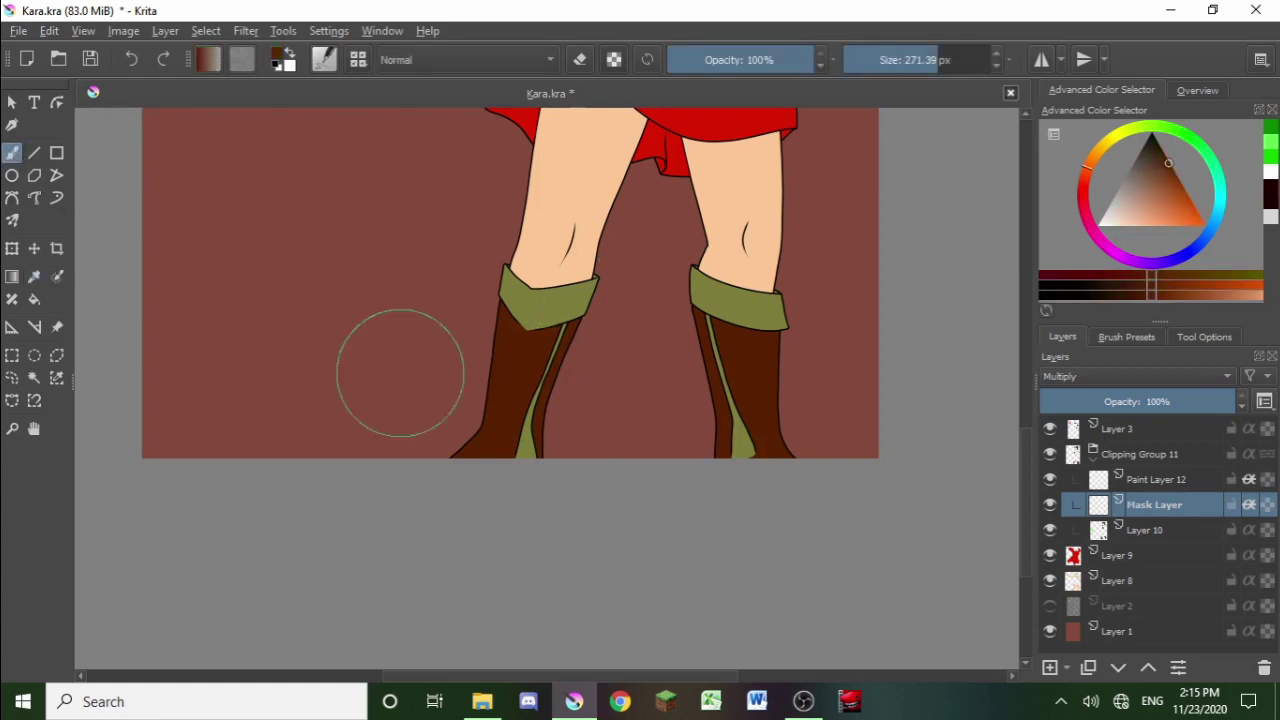
pyautogui.click(905, 62)
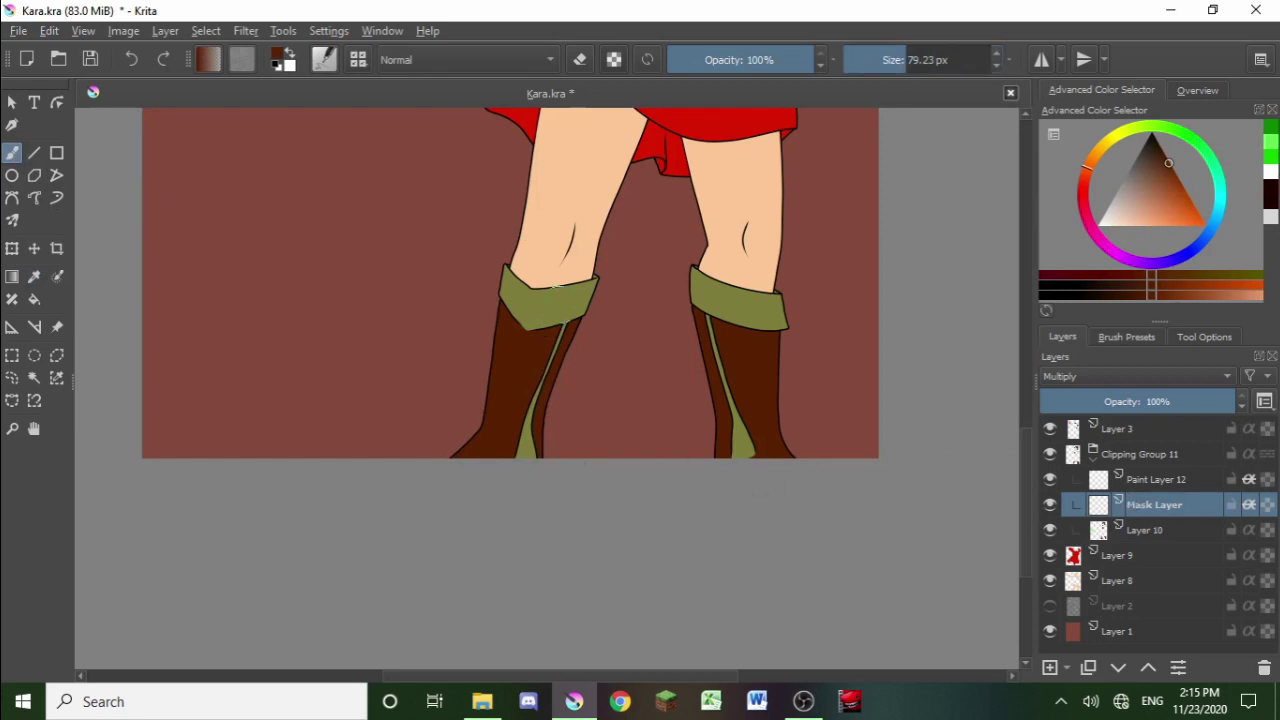
pyautogui.moveTo(608, 272); pyautogui.dragTo(510, 455)
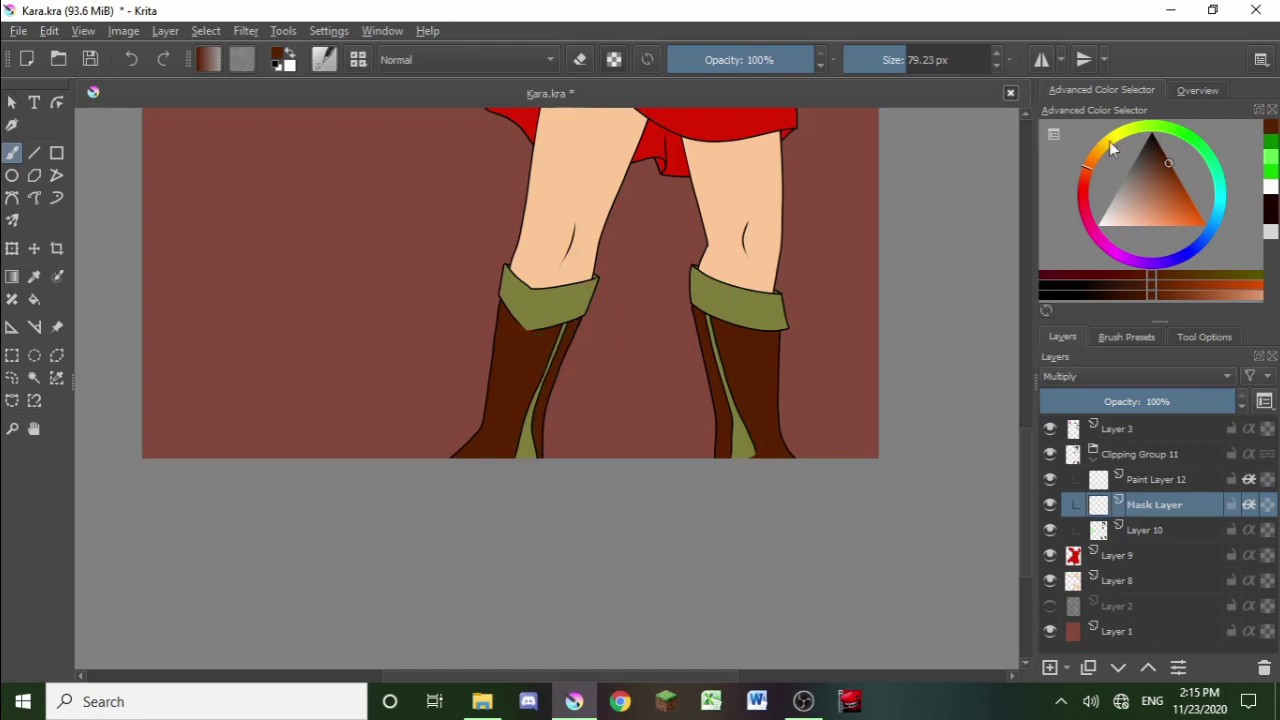
# Step: Choose a medium grey as the shading colour, test it along the inner side of the image's left boot, and undo the stroke
pyautogui.click(1118, 183)
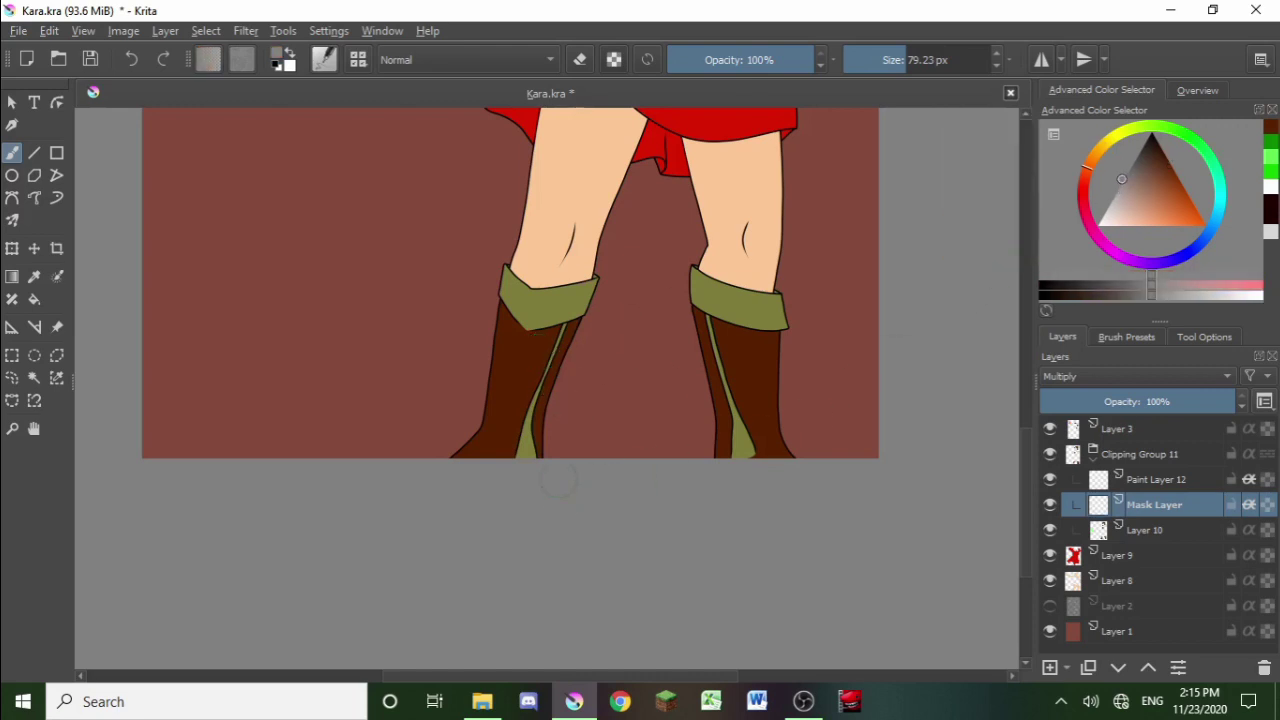
pyautogui.moveTo(604, 268); pyautogui.dragTo(524, 452)
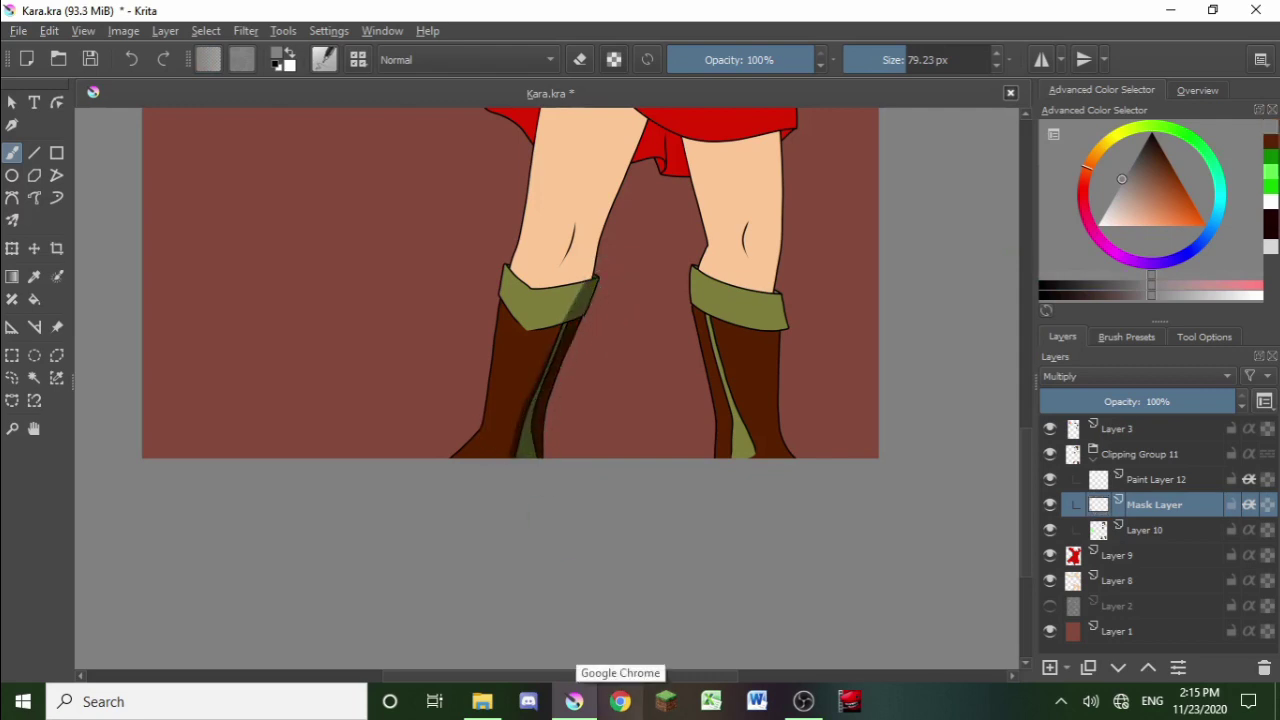
pyautogui.hotkey('ctrl', 'z')
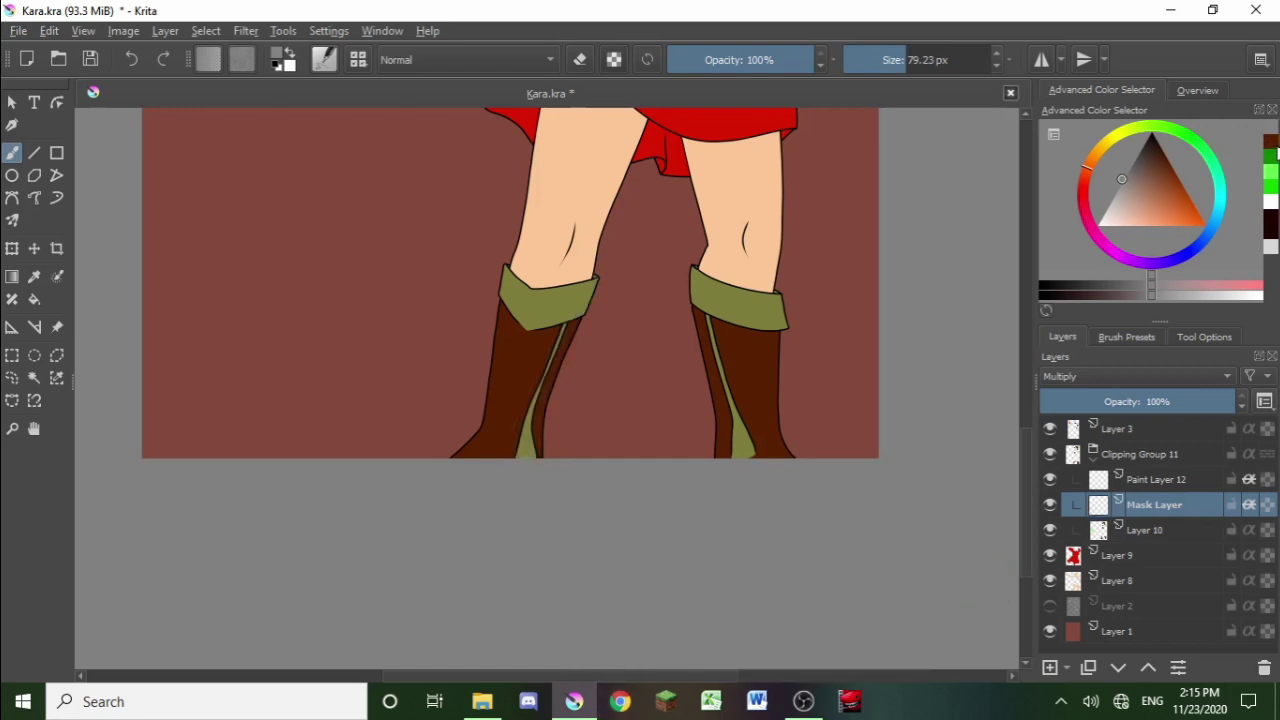
# Step: Compare a brown shading stroke on the image's left boot with a grey one on its right boot, and undo both strokes
pyautogui.click(1276, 146)
pyautogui.moveTo(596, 288)
pyautogui.mouseDown()
pyautogui.moveTo(508, 459)
pyautogui.moveTo(545, 455)
pyautogui.mouseUp()
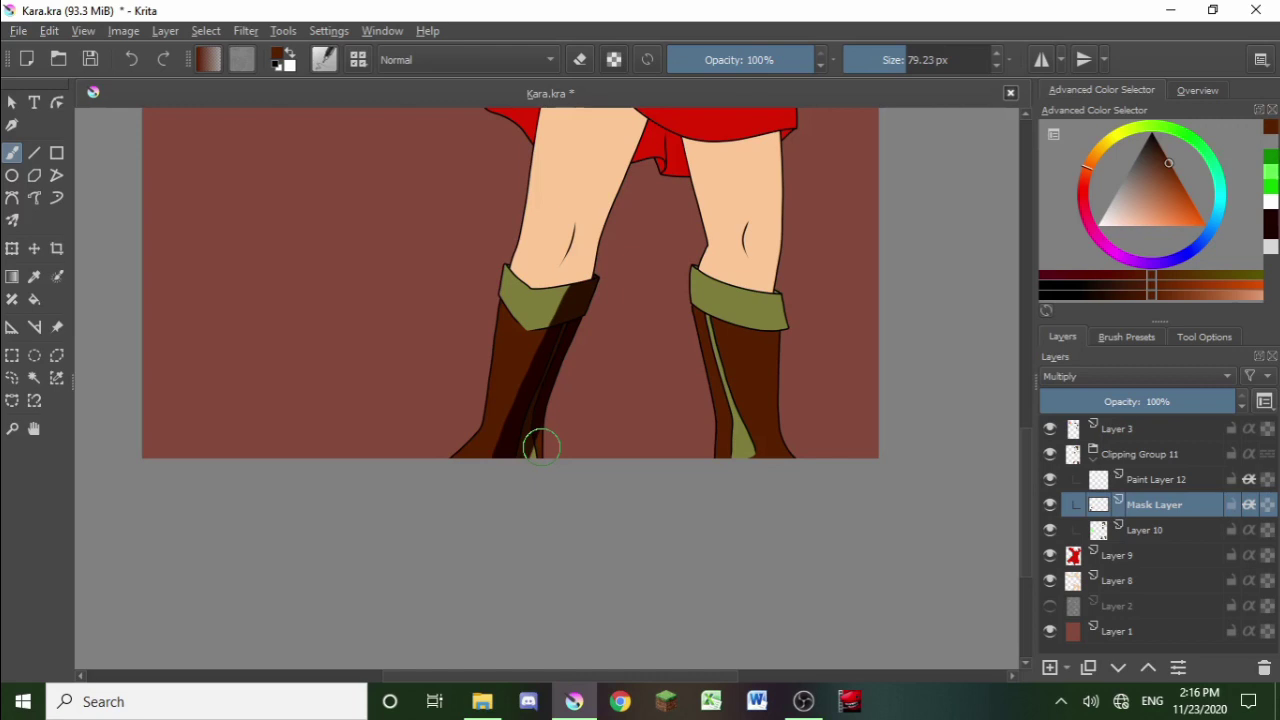
pyautogui.click(1122, 179)
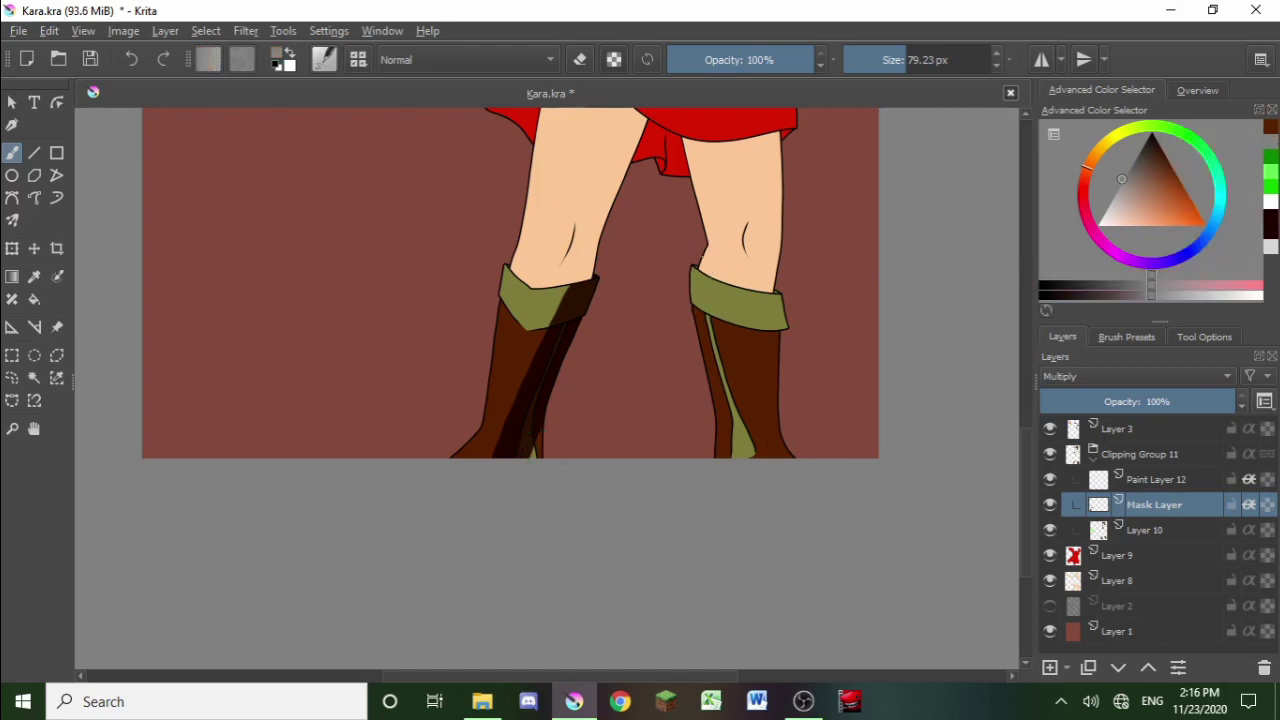
pyautogui.moveTo(702, 275)
pyautogui.mouseDown()
pyautogui.moveTo(714, 371)
pyautogui.moveTo(745, 458)
pyautogui.mouseUp()
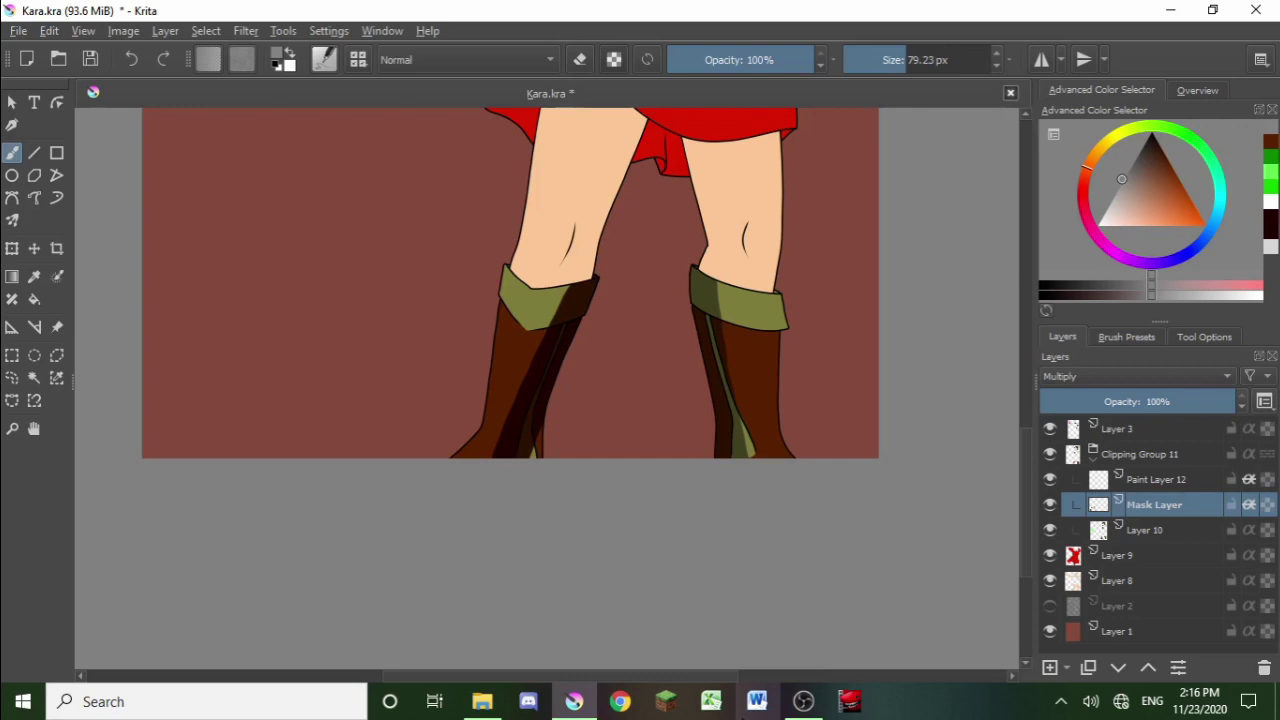
pyautogui.hotkey('ctrl', 'z')
pyautogui.hotkey('ctrl', 'z')
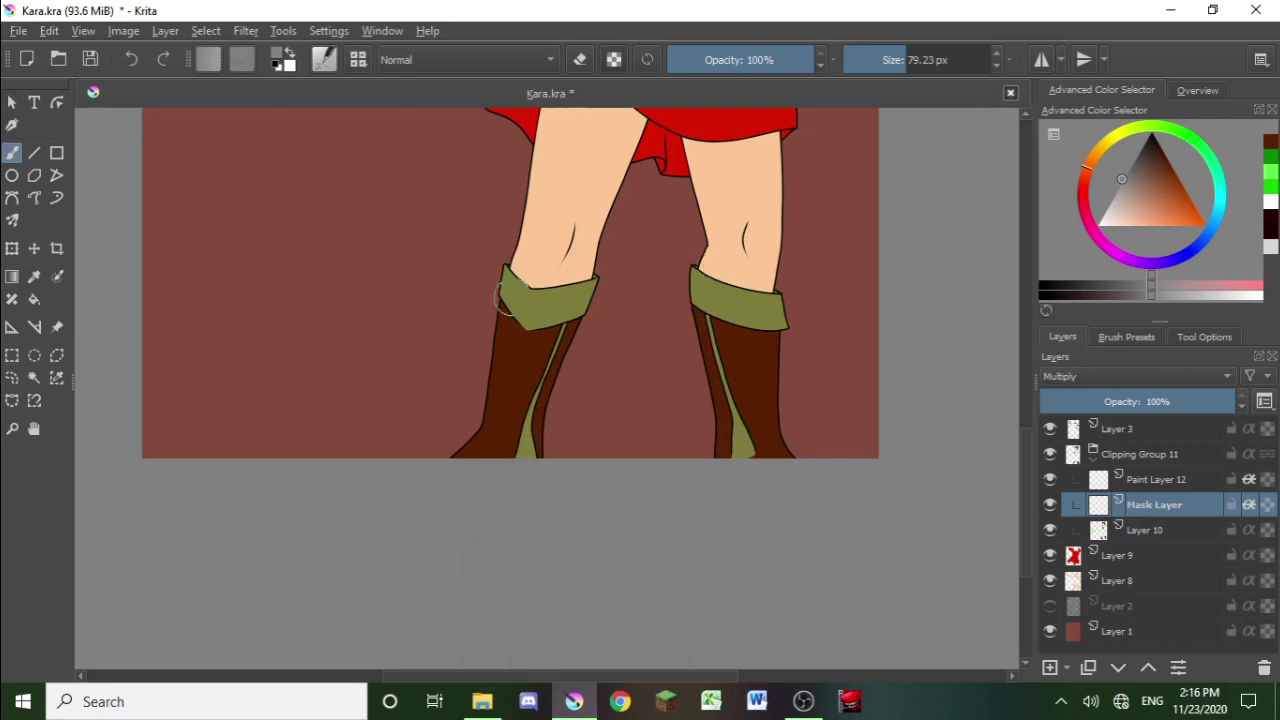
# Step: Switch to the soft Multiply brush at 69.05 px and build up grey shading on the inner half of the image's right boot and cuff
pyautogui.rightClick(505, 300)
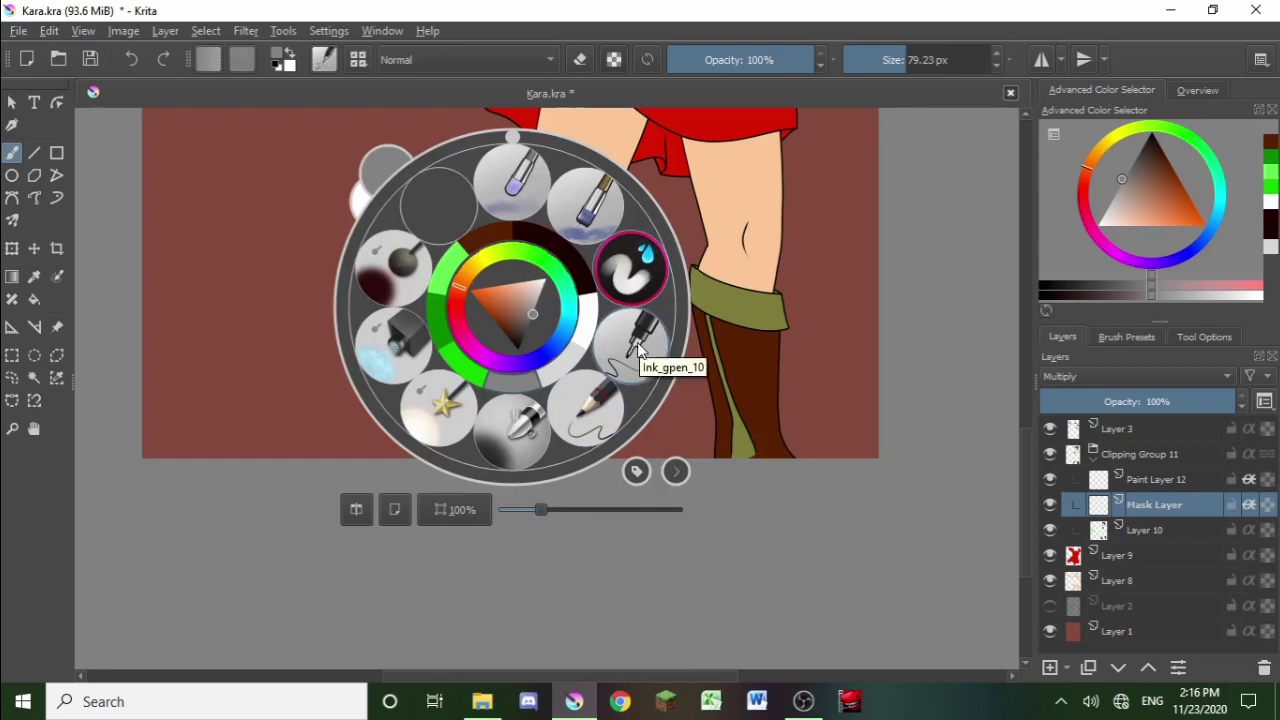
pyautogui.click(396, 263)
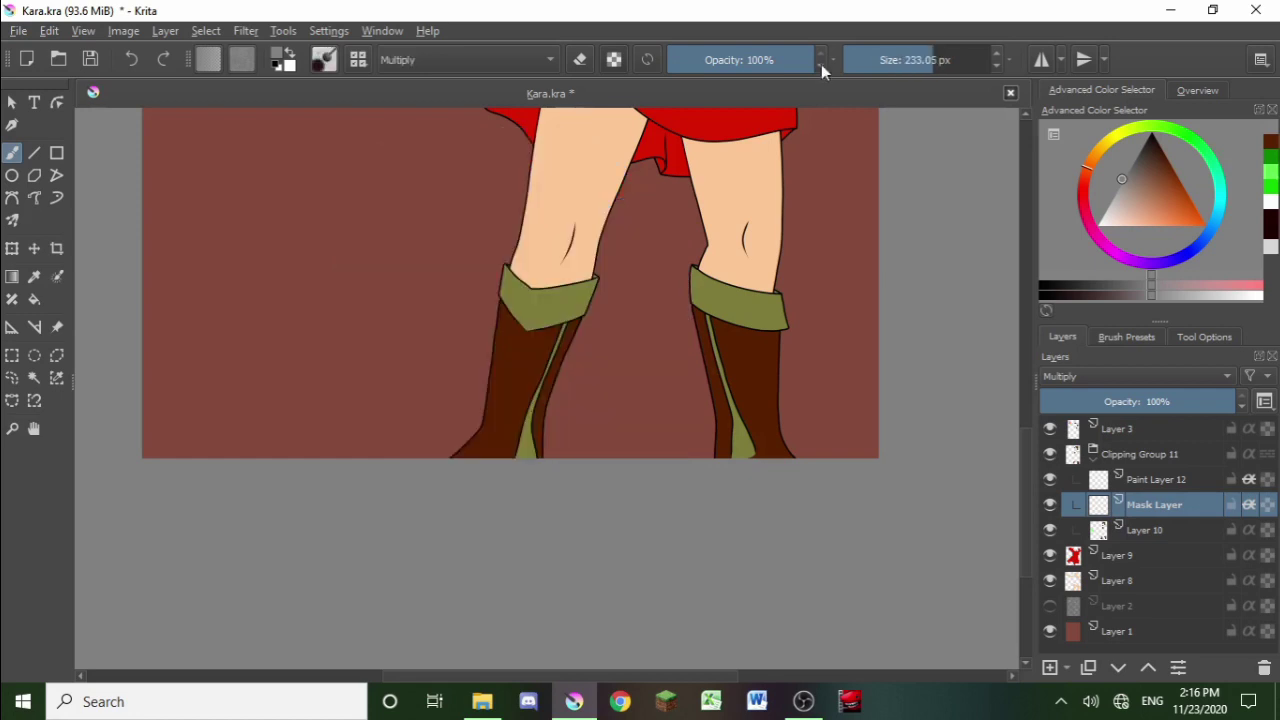
pyautogui.click(895, 57)
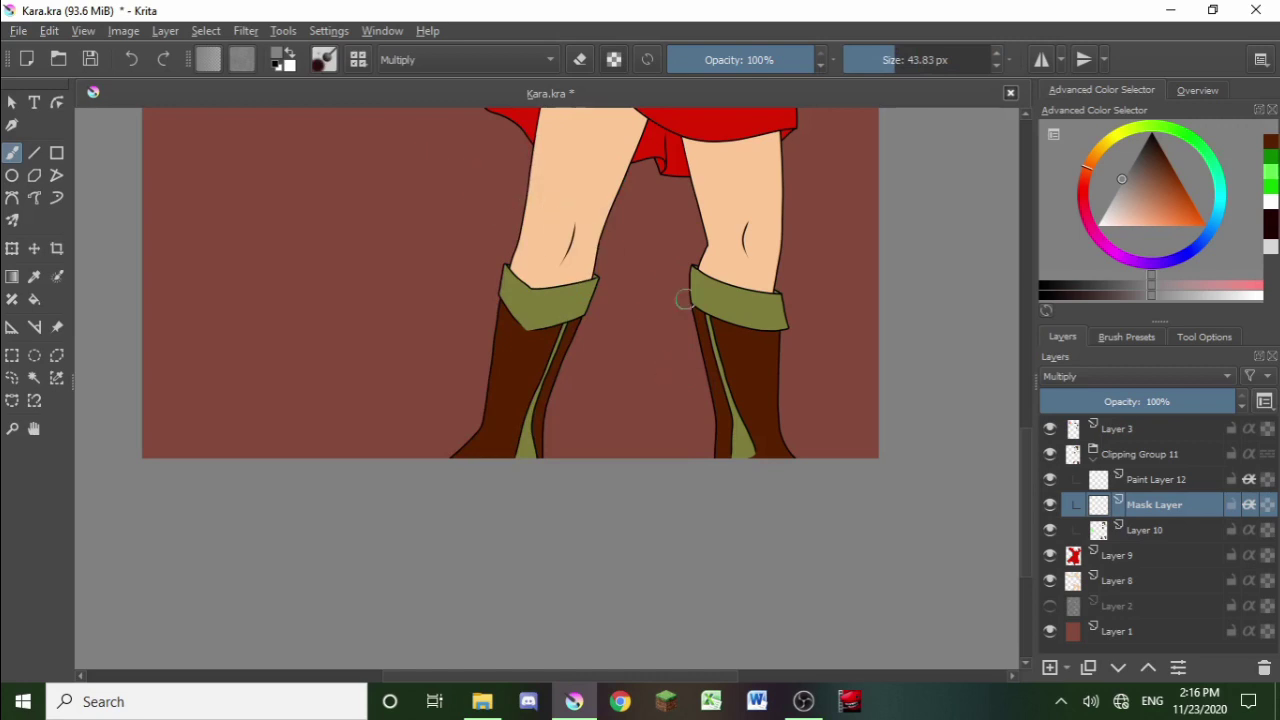
pyautogui.click(903, 62)
pyautogui.click(905, 60)
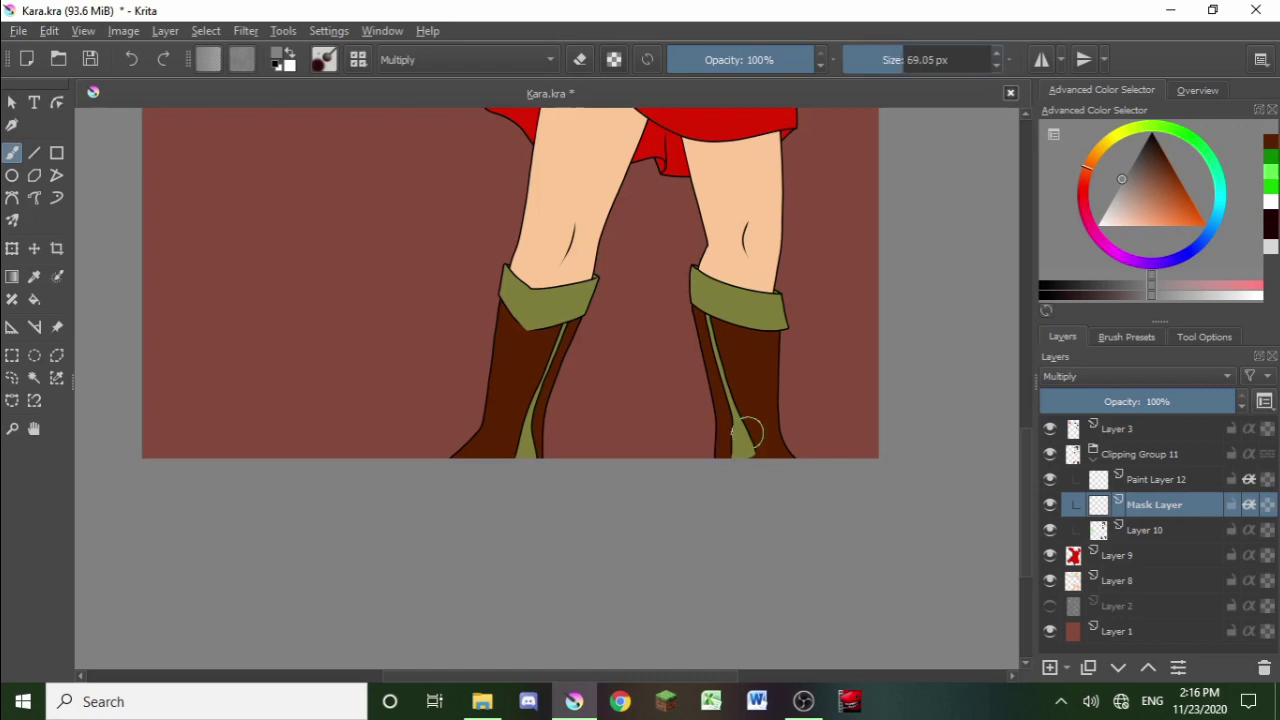
pyautogui.scroll(1, 700, 286)
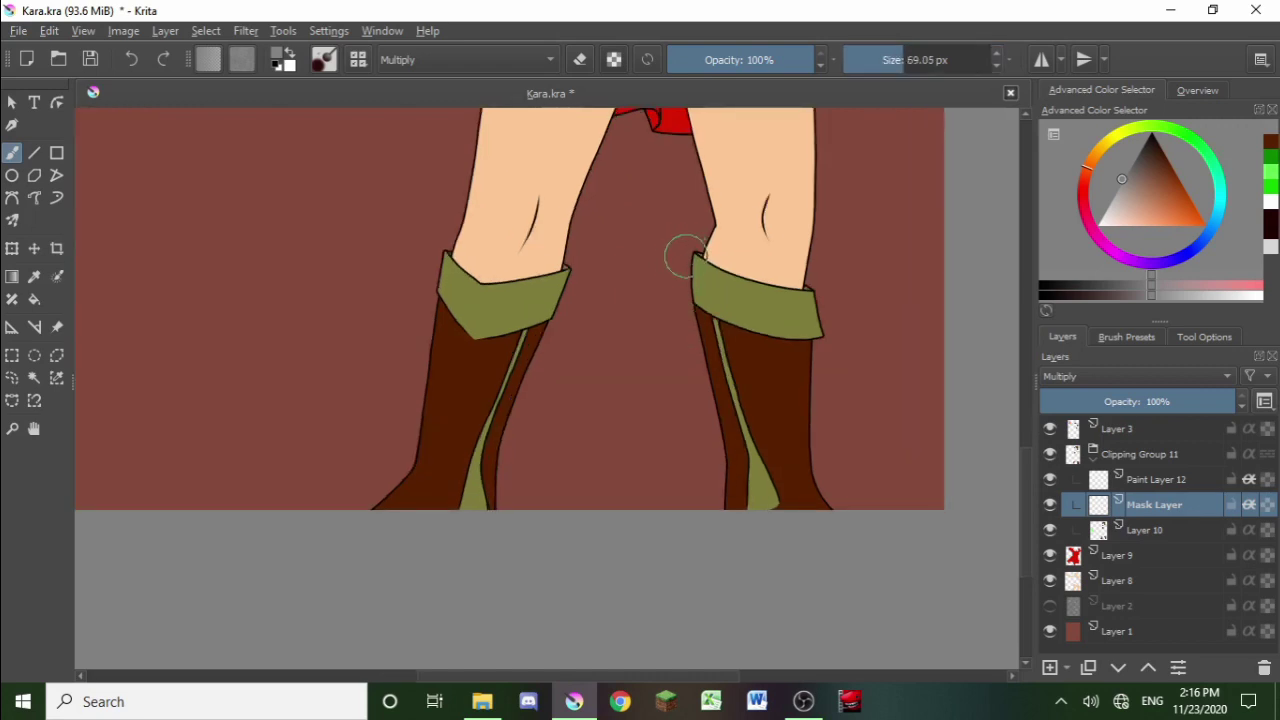
pyautogui.moveTo(697, 250)
pyautogui.mouseDown()
pyautogui.moveTo(714, 381)
pyautogui.moveTo(756, 521)
pyautogui.moveTo(718, 461)
pyautogui.moveTo(728, 489)
pyautogui.moveTo(708, 278)
pyautogui.moveTo(774, 509)
pyautogui.moveTo(726, 283)
pyautogui.moveTo(753, 481)
pyautogui.moveTo(736, 327)
pyautogui.moveTo(760, 471)
pyautogui.mouseUp()
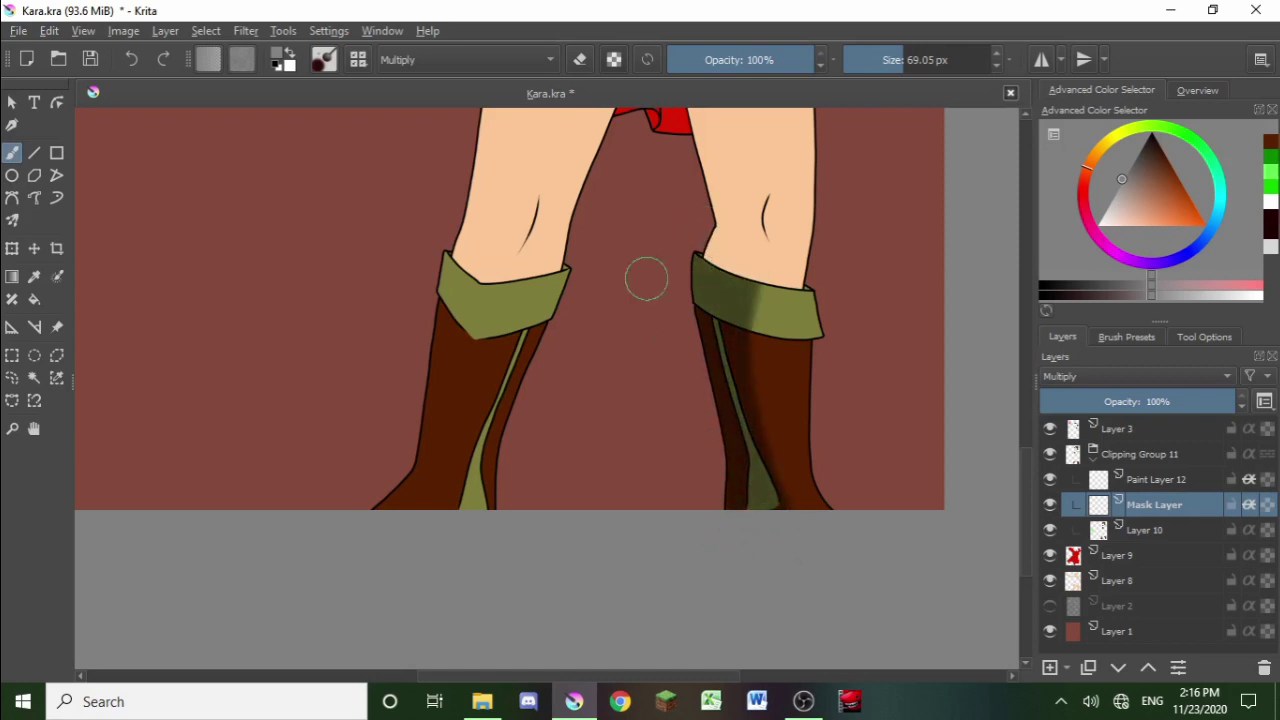
pyautogui.moveTo(695, 305)
pyautogui.mouseDown()
pyautogui.moveTo(714, 456)
pyautogui.moveTo(721, 246)
pyautogui.moveTo(742, 487)
pyautogui.moveTo(709, 395)
pyautogui.moveTo(684, 247)
pyautogui.moveTo(693, 345)
pyautogui.moveTo(719, 477)
pyautogui.moveTo(714, 242)
pyautogui.moveTo(738, 496)
pyautogui.moveTo(705, 273)
pyautogui.moveTo(685, 240)
pyautogui.moveTo(689, 329)
pyautogui.moveTo(734, 489)
pyautogui.moveTo(721, 255)
pyautogui.moveTo(749, 496)
pyautogui.moveTo(750, 259)
pyautogui.moveTo(789, 502)
pyautogui.moveTo(757, 269)
pyautogui.mouseUp()
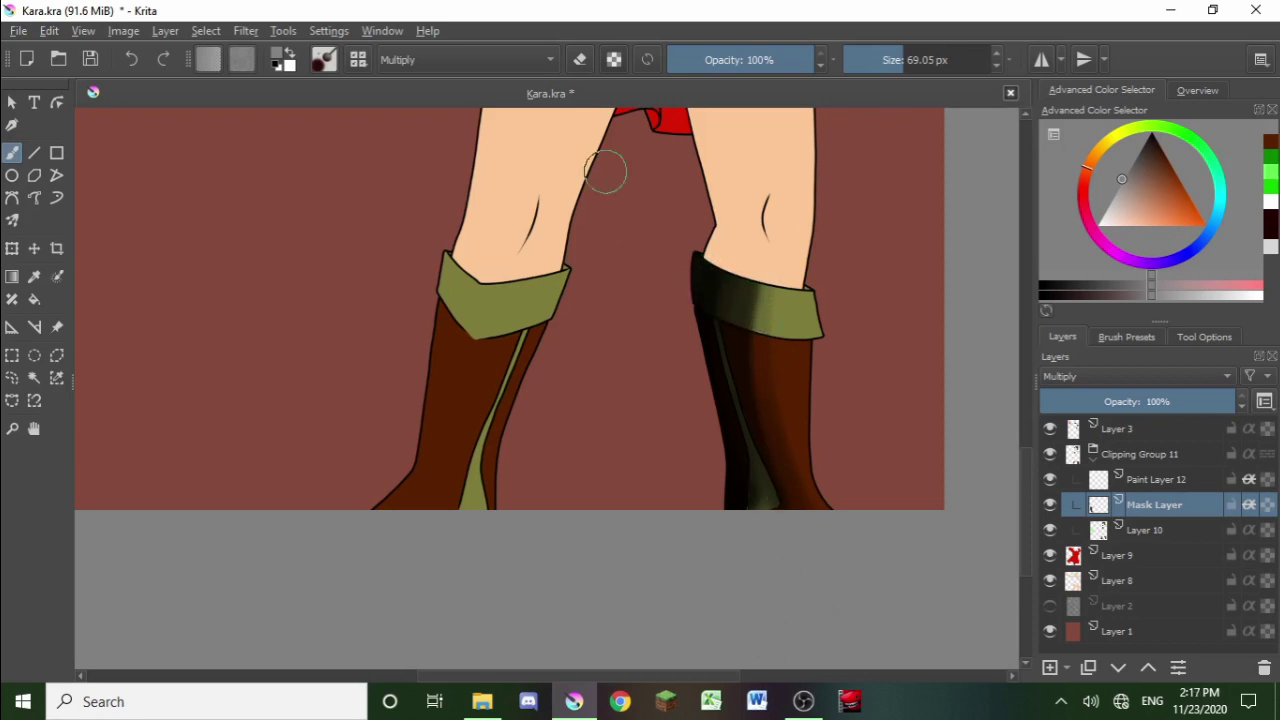
# Step: Switch to the textured bristle brush in Normal mode at 150.62 px and blend the shading on the image's right boot
pyautogui.rightClick(781, 387)
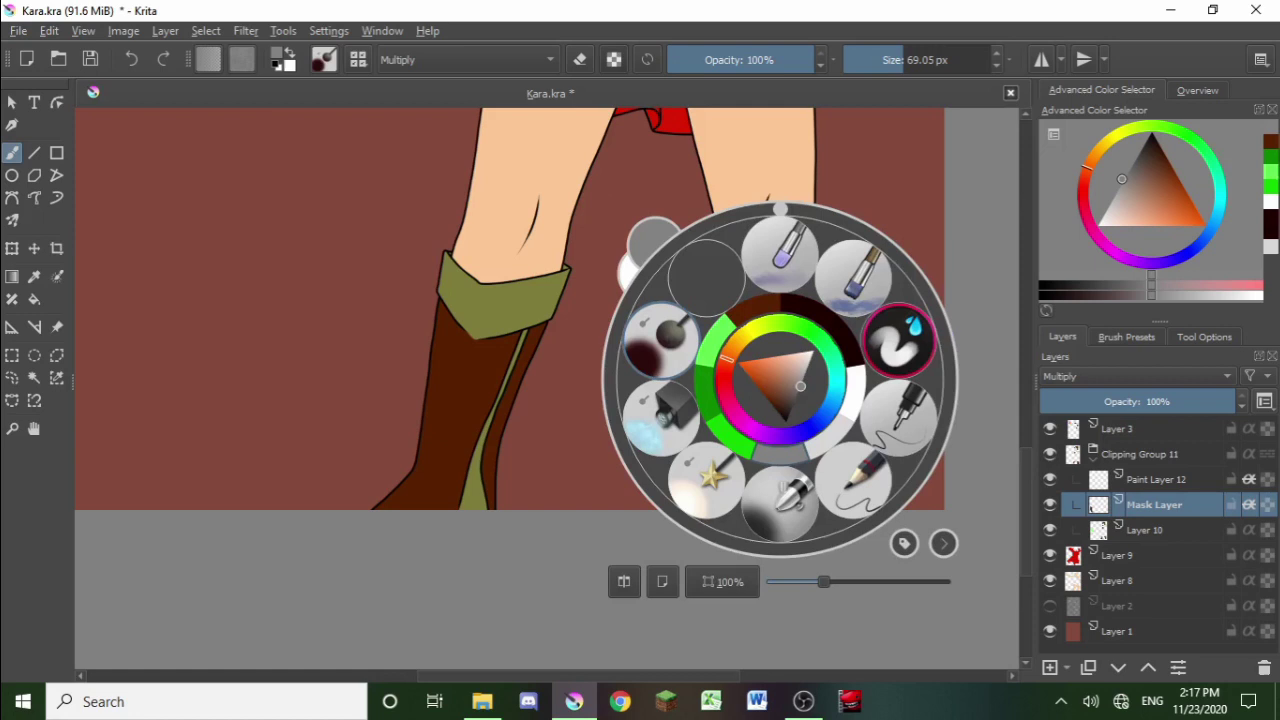
pyautogui.click(851, 278)
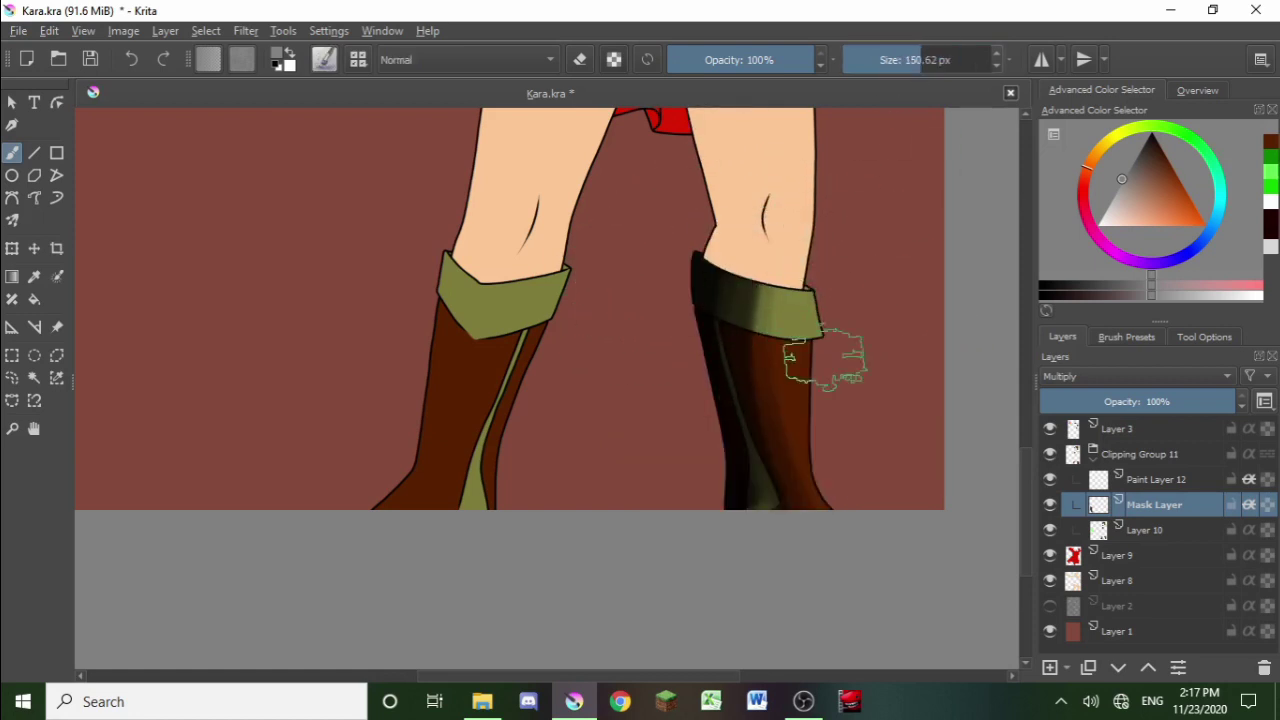
pyautogui.rightClick(824, 360)
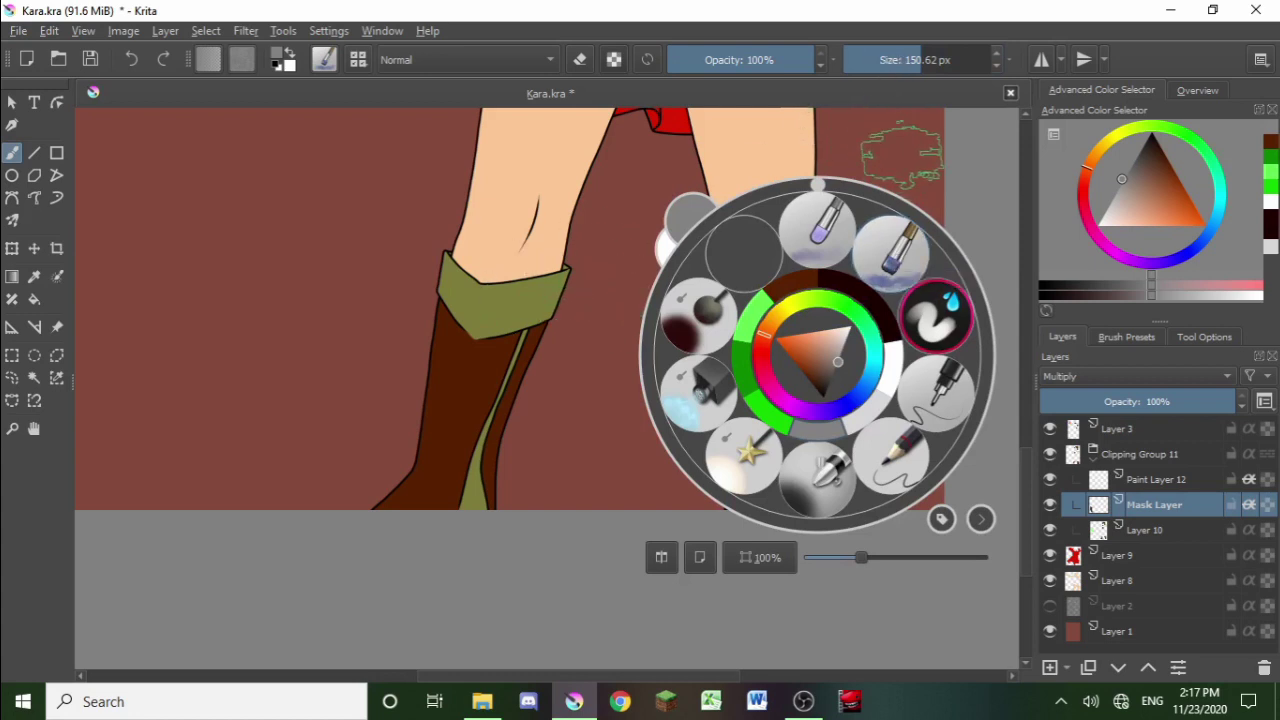
pyautogui.click(586, 237)
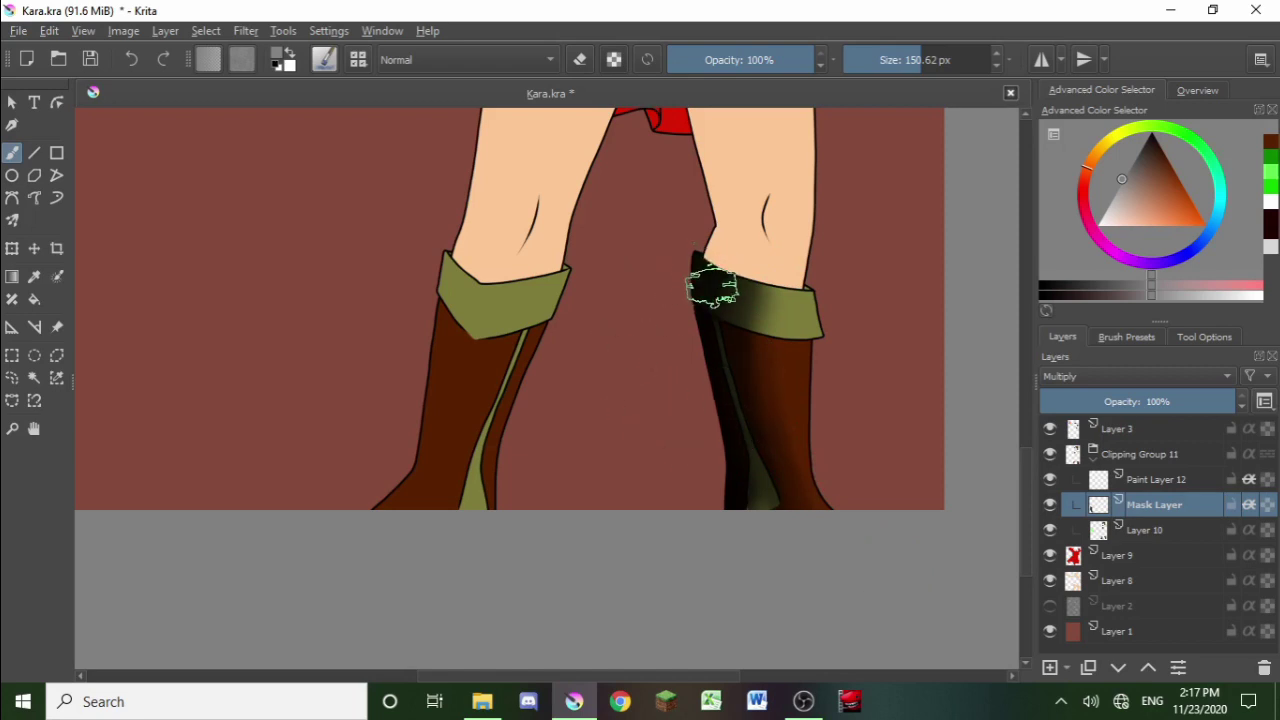
# Step: Brush grey shading over the image's left boot and cuff, undo the heaviest stroke, and go over the area again more lightly
pyautogui.moveTo(563, 286)
pyautogui.mouseDown()
pyautogui.moveTo(493, 333)
pyautogui.moveTo(440, 500)
pyautogui.mouseUp()
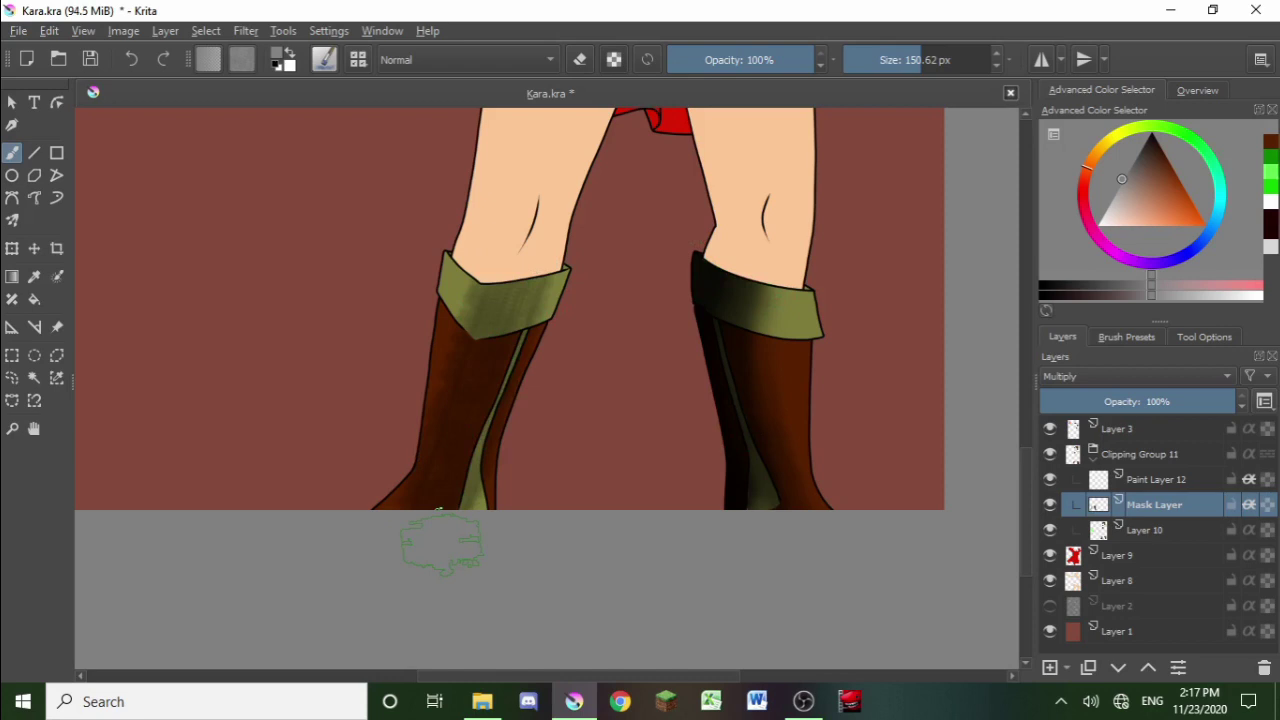
pyautogui.hotkey('ctrl', 'z')
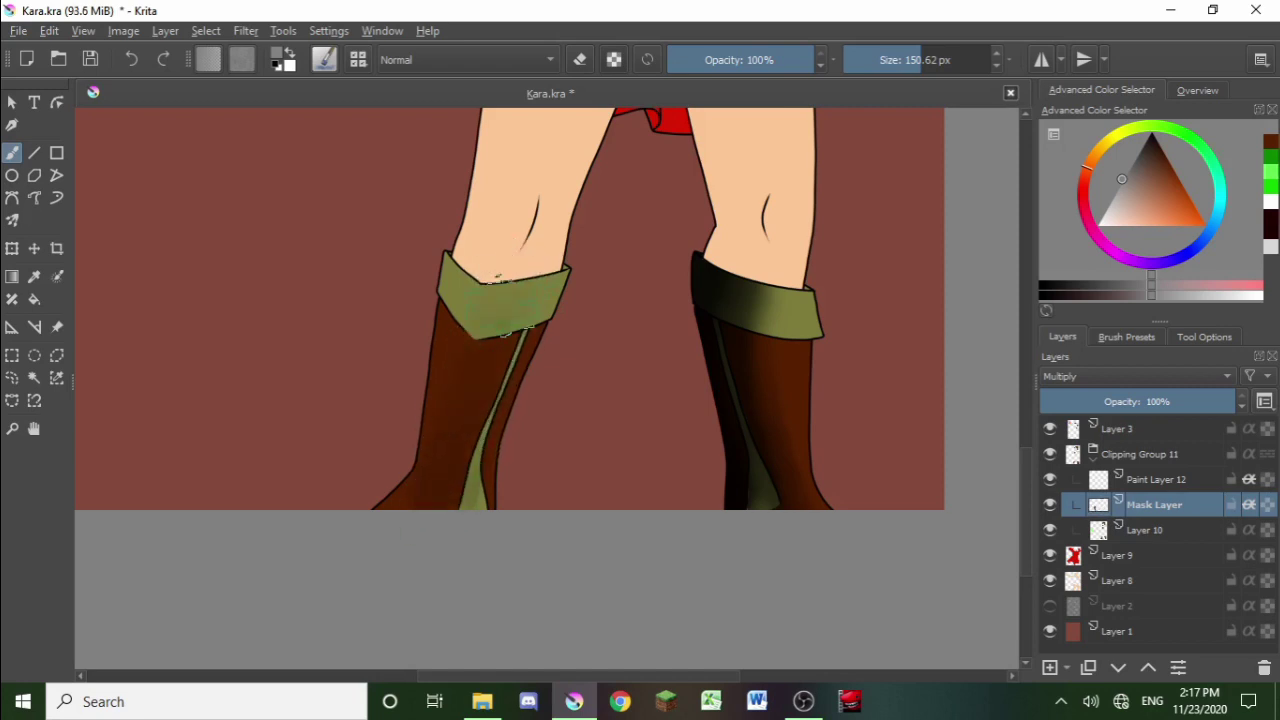
pyautogui.moveTo(503, 309)
pyautogui.mouseDown()
pyautogui.moveTo(455, 447)
pyautogui.moveTo(483, 437)
pyautogui.moveTo(516, 551)
pyautogui.mouseUp()
pyautogui.scroll(3, 430, 286)
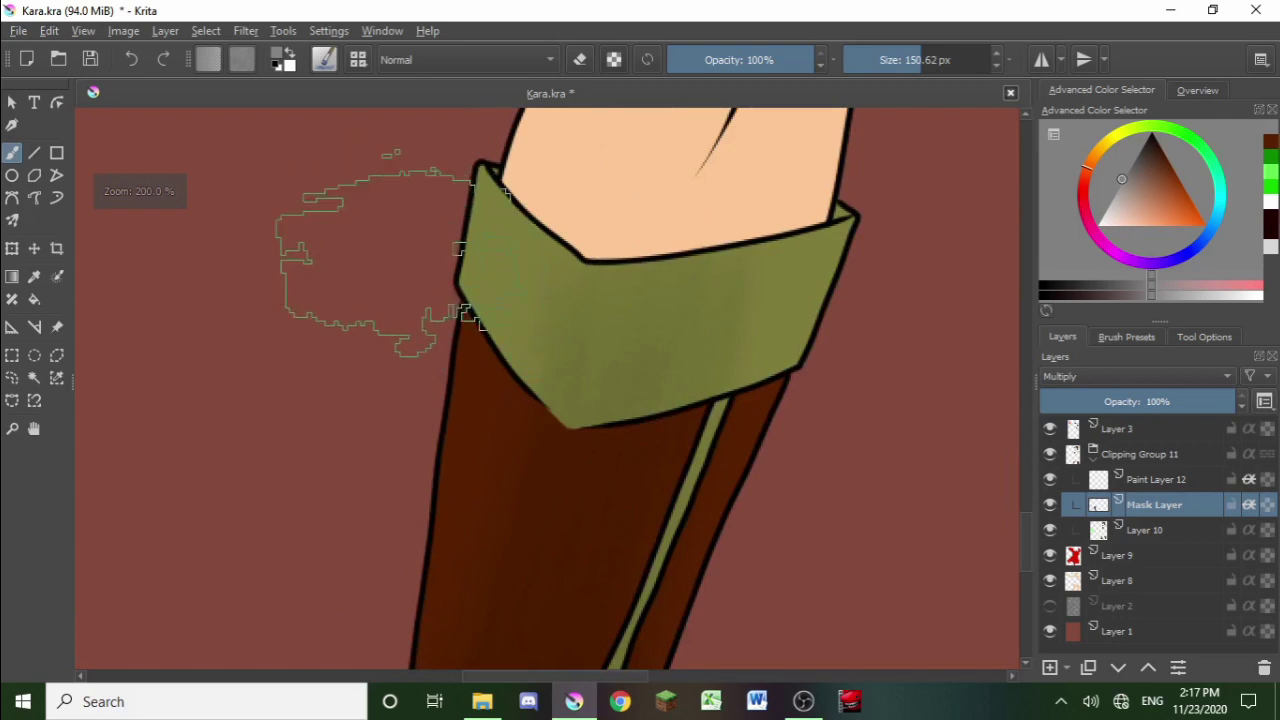
pyautogui.scroll(-3, 415, 265)
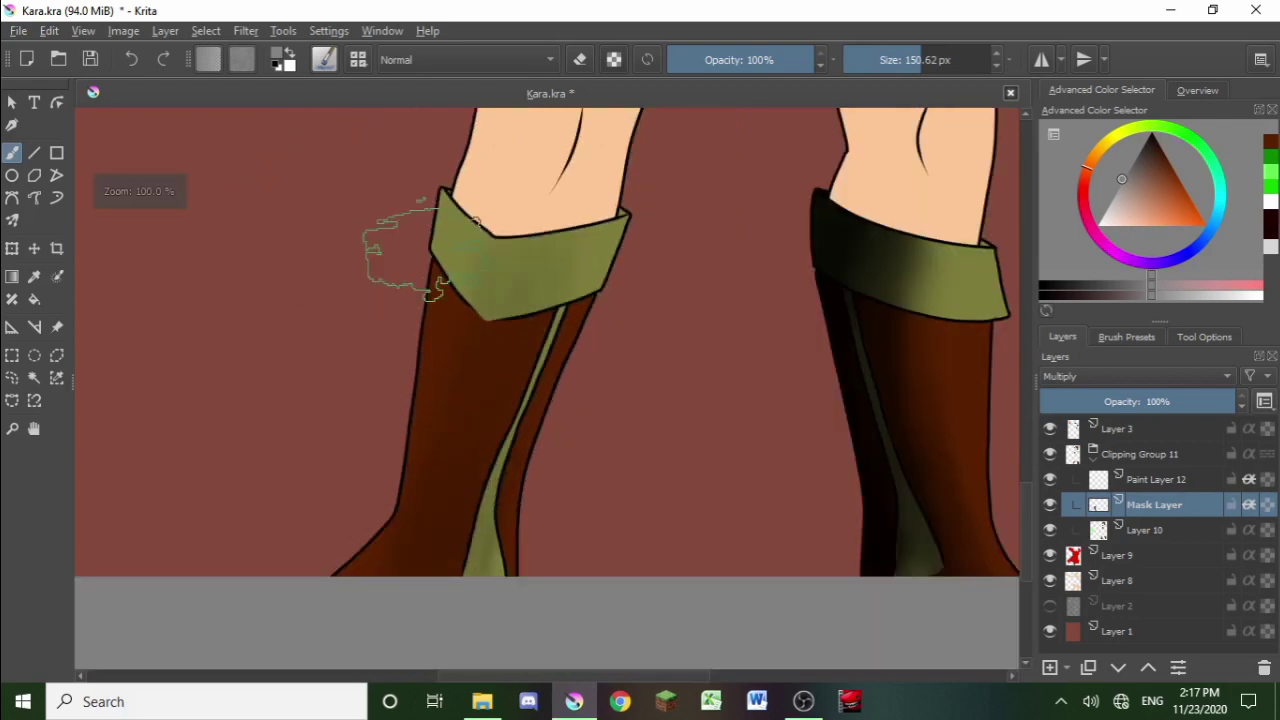
# Step: Inspect the shading on both boots and their cuffs up close and against the whole figure
pyautogui.scroll(2, 420, 278)
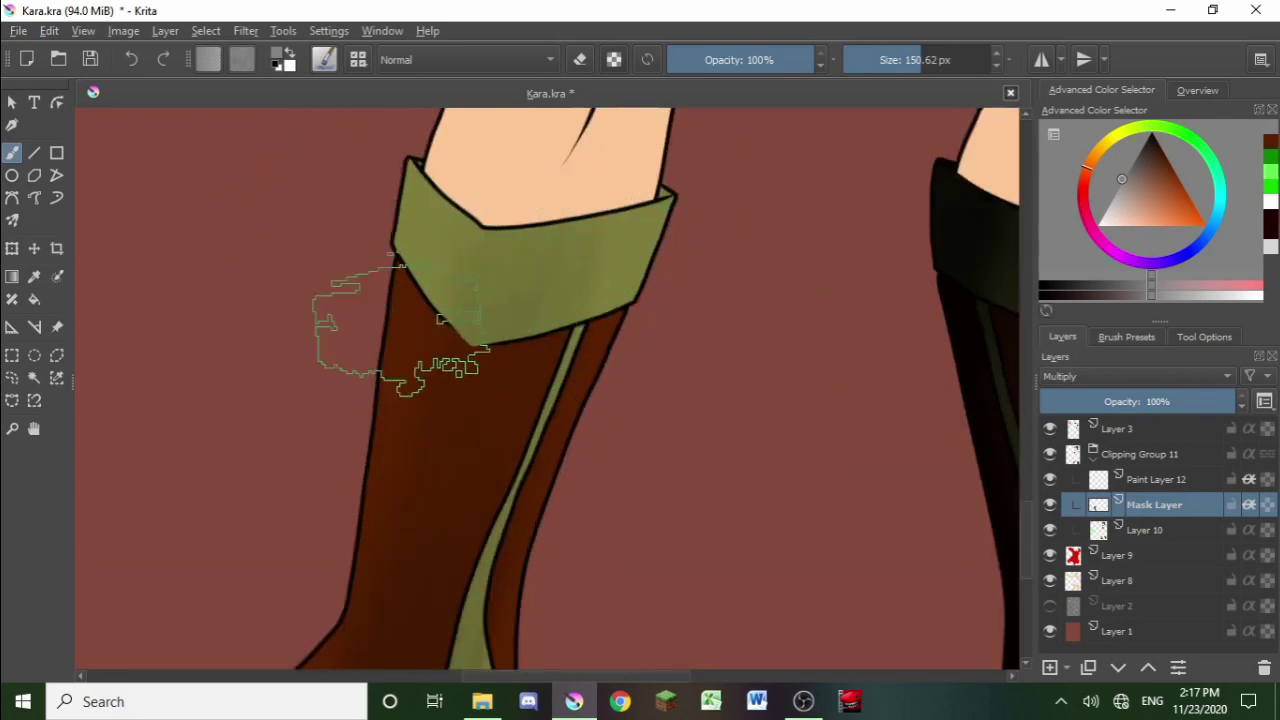
pyautogui.scroll(-4, 428, 272)
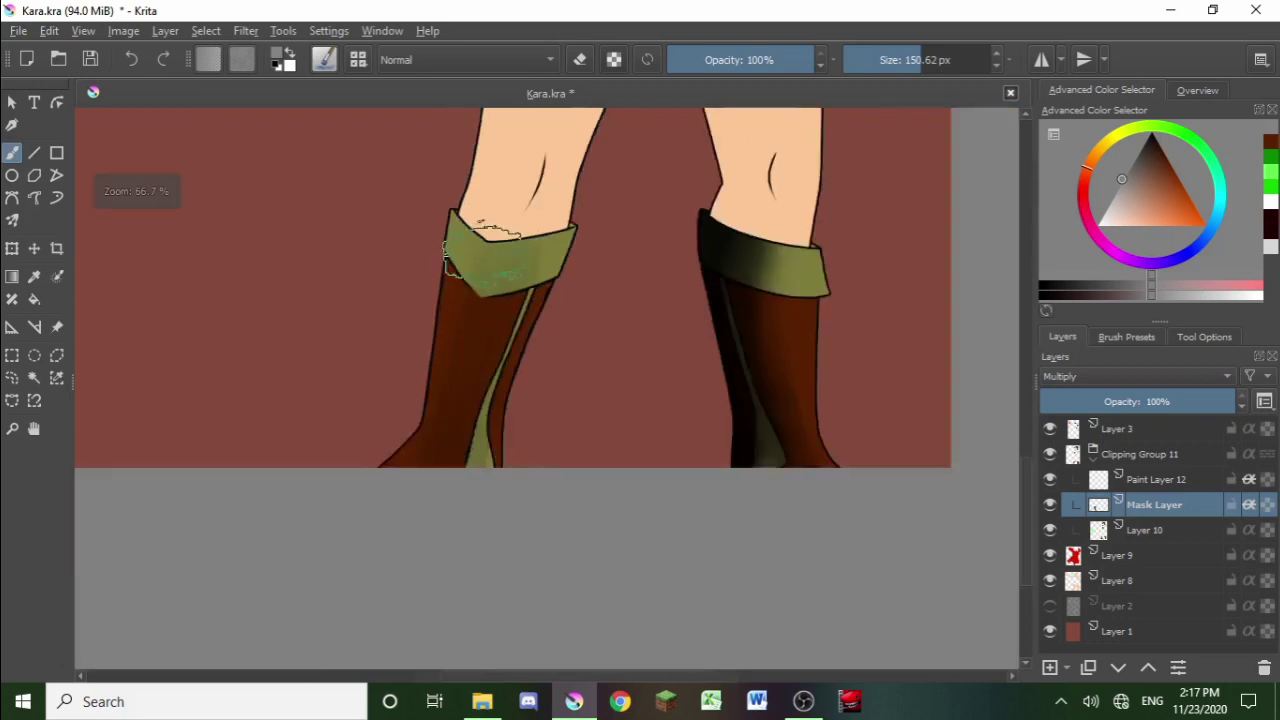
pyautogui.scroll(1, 430, 270)
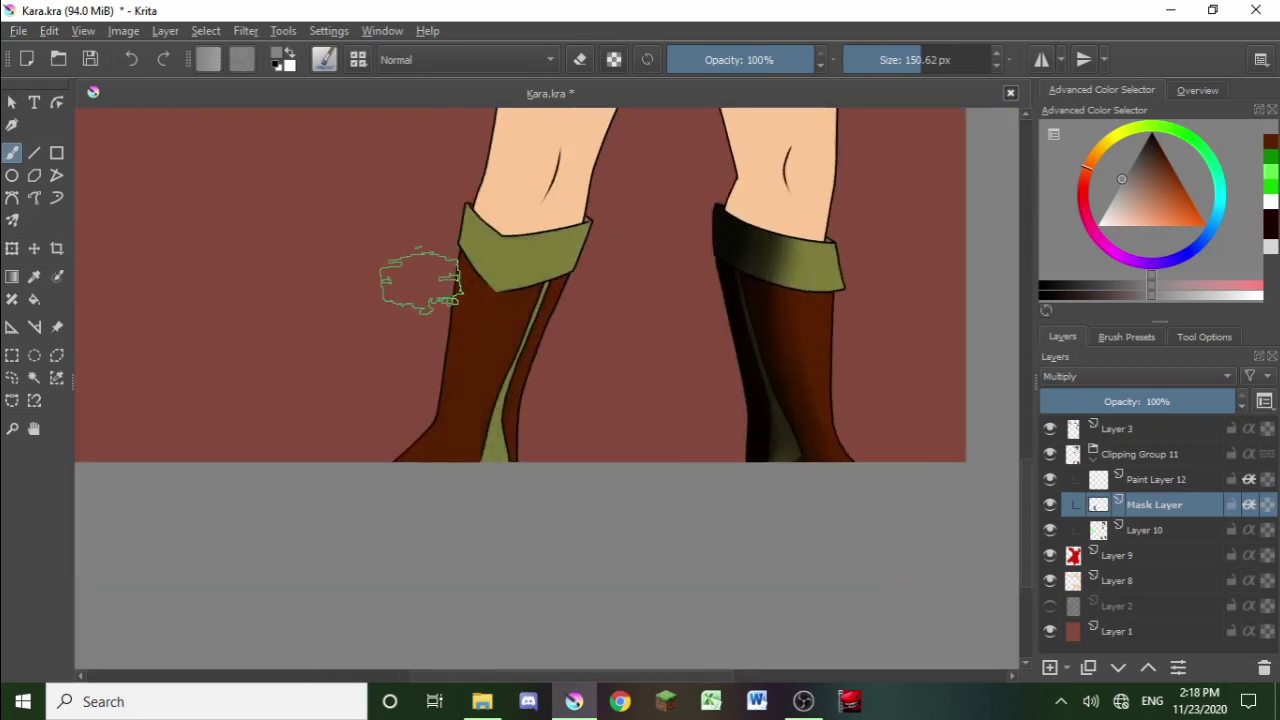
pyautogui.scroll(-2, 321, 240)
pyautogui.scroll(2, 549, 220)
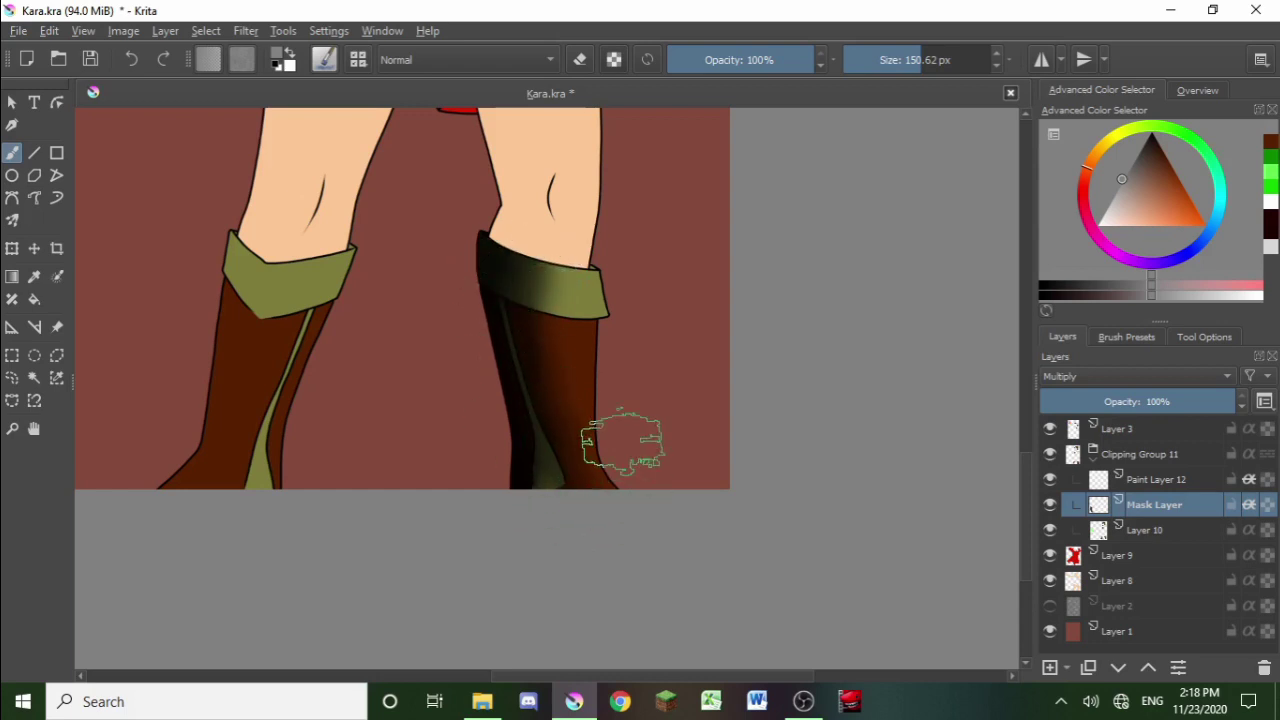
pyautogui.scroll(-1, 450, 385)
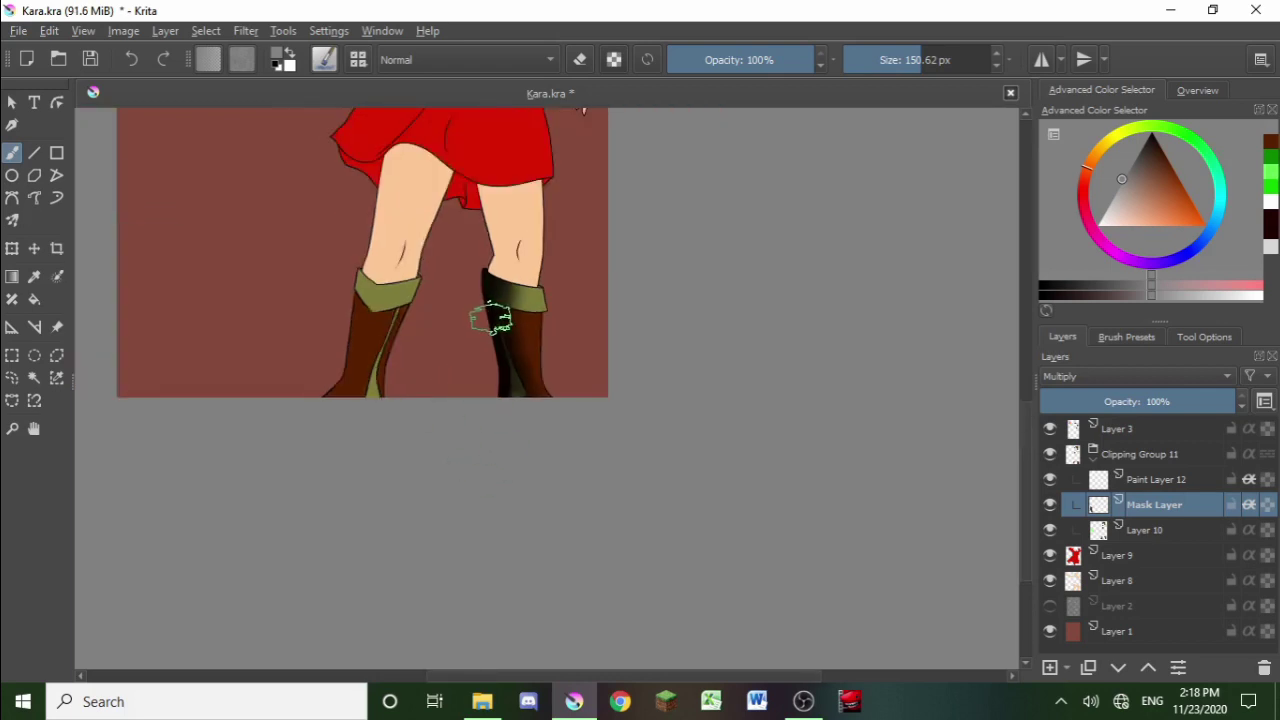
pyautogui.scroll(1, 565, 320)
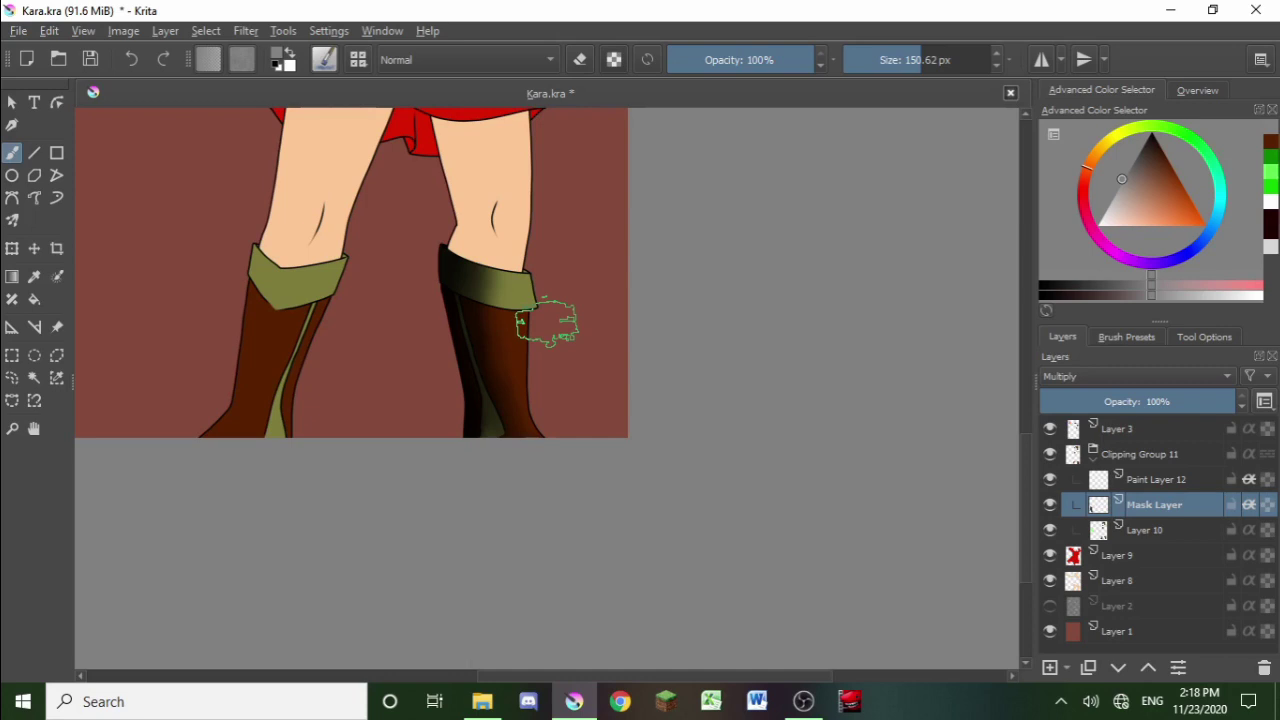
pyautogui.scroll(-1, 486, 271)
pyautogui.scroll(2, 394, 223)
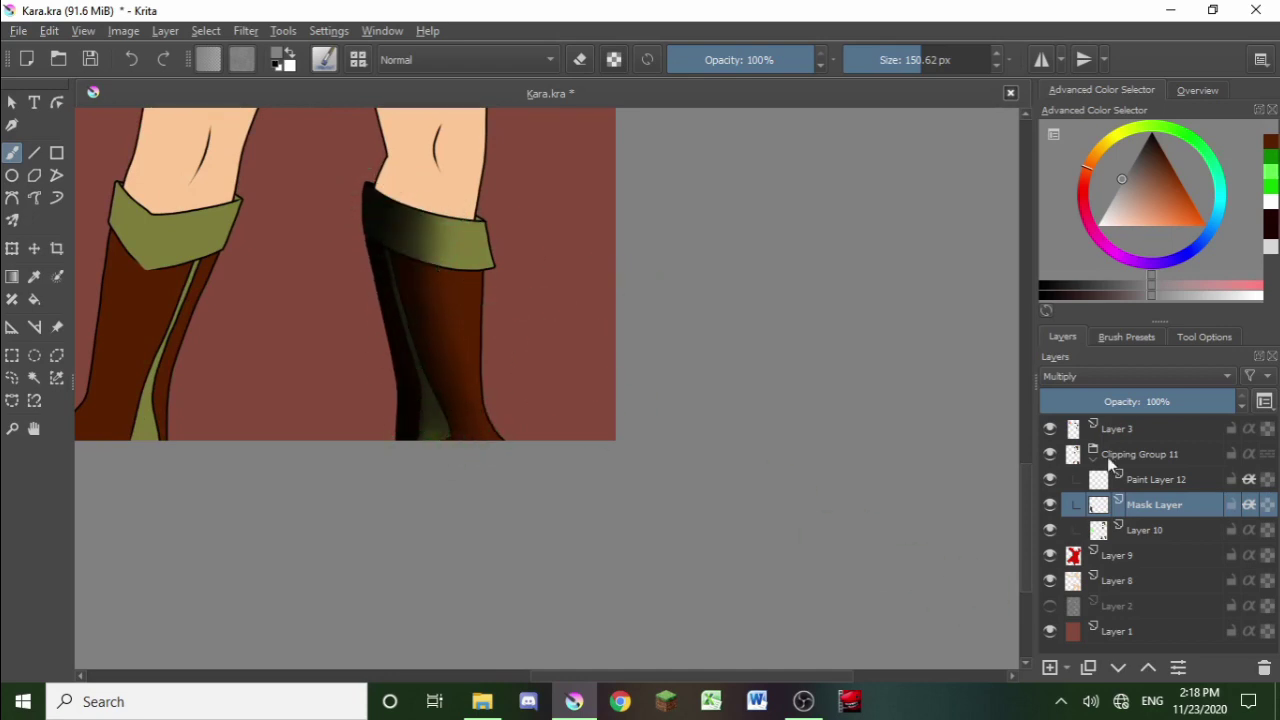
# Step: Make Paint Layer 12 active and keep its blending mode at Normal
pyautogui.click(1150, 479)
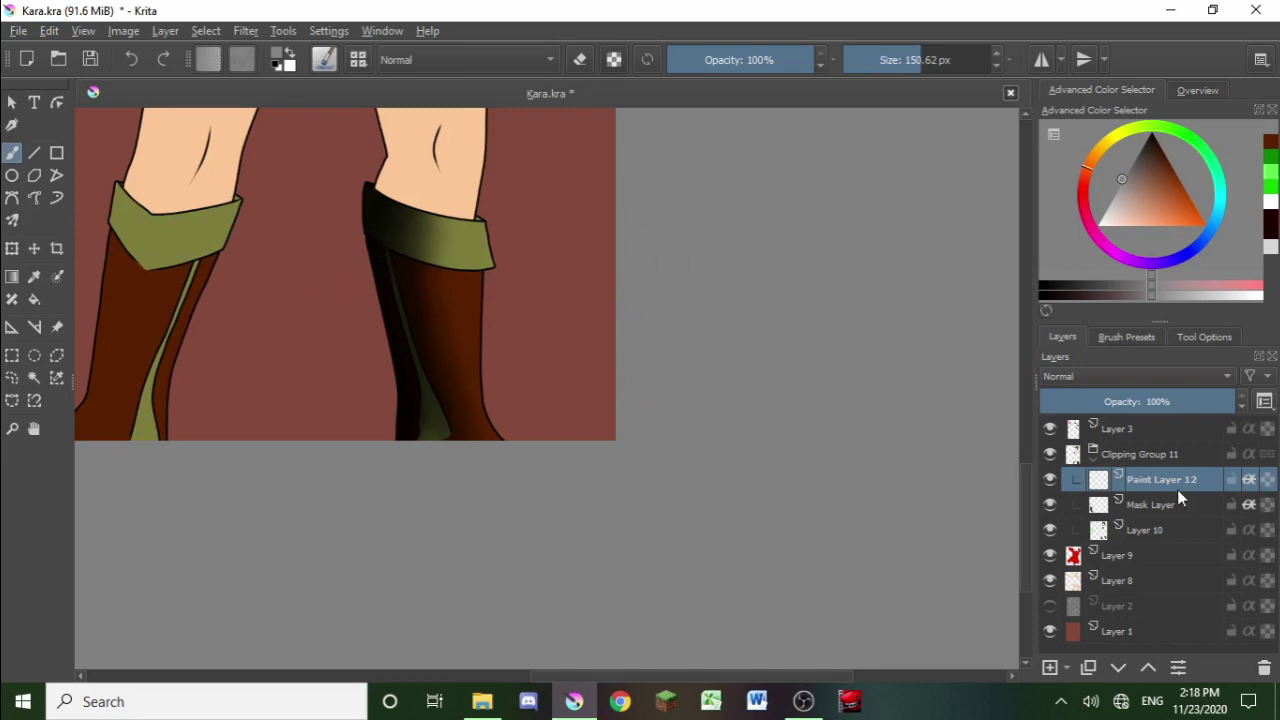
pyautogui.moveTo(1162, 516)
pyautogui.moveTo(1148, 486)
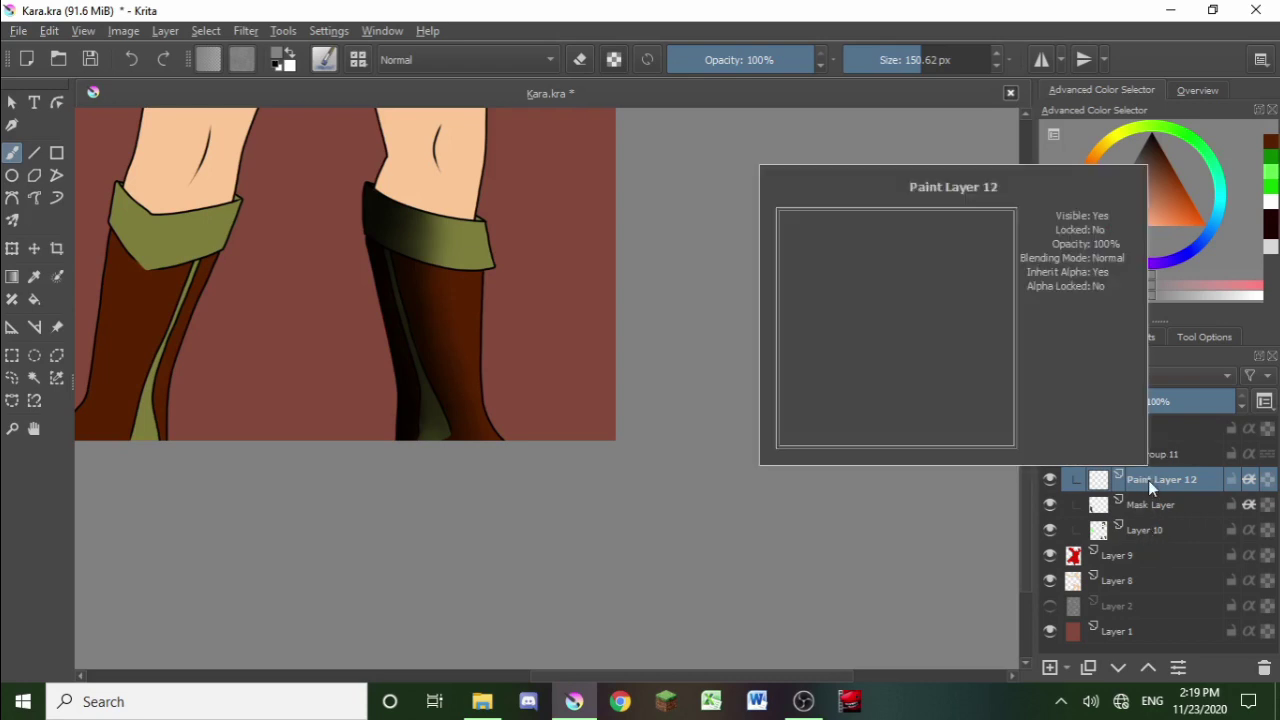
pyautogui.click(1134, 373)
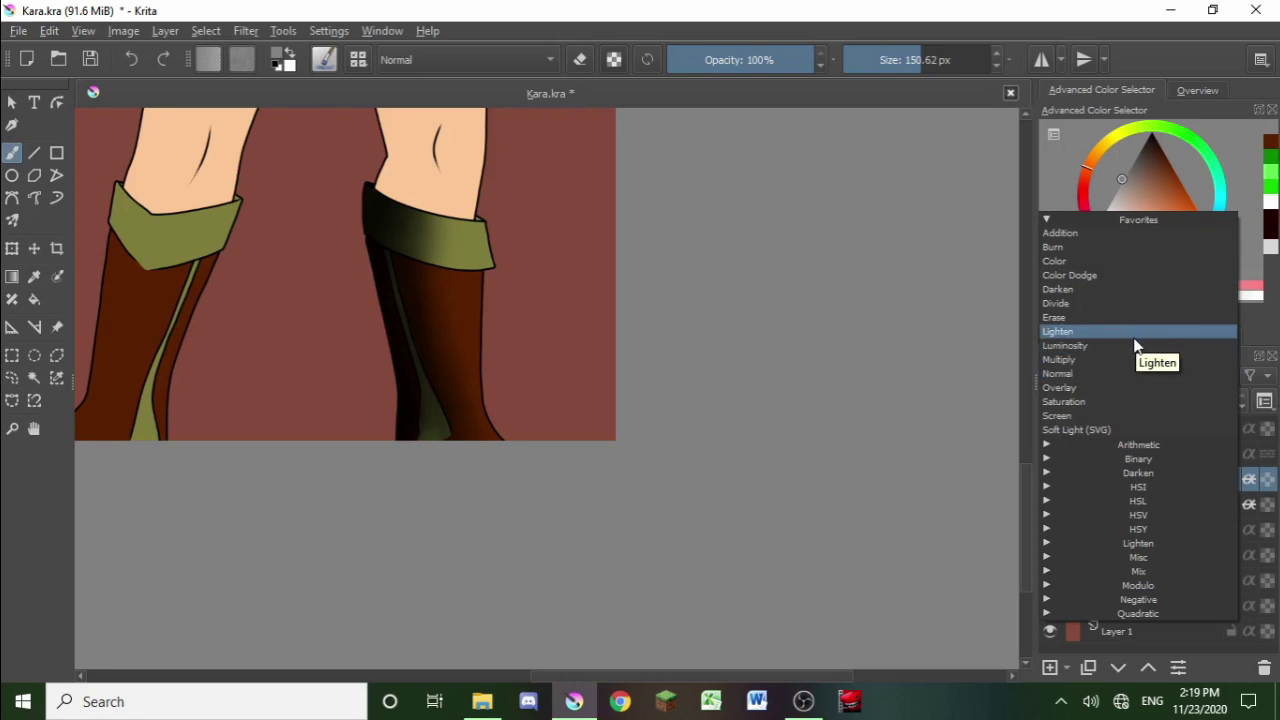
pyautogui.click(1107, 372)
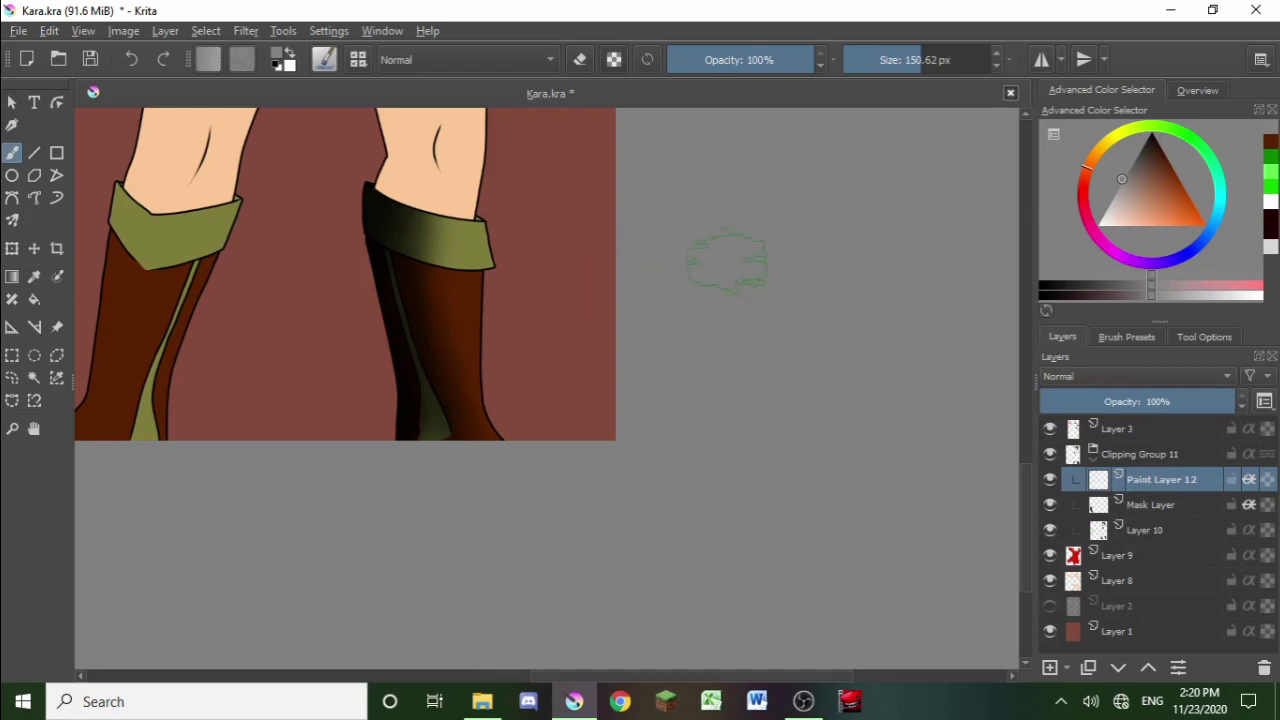
# Step: Pick a lighter grey and switch to the soft Lighten brush at 69.05 px
pyautogui.scroll(-1, 718, 278)
pyautogui.scroll(1, 255, 256)
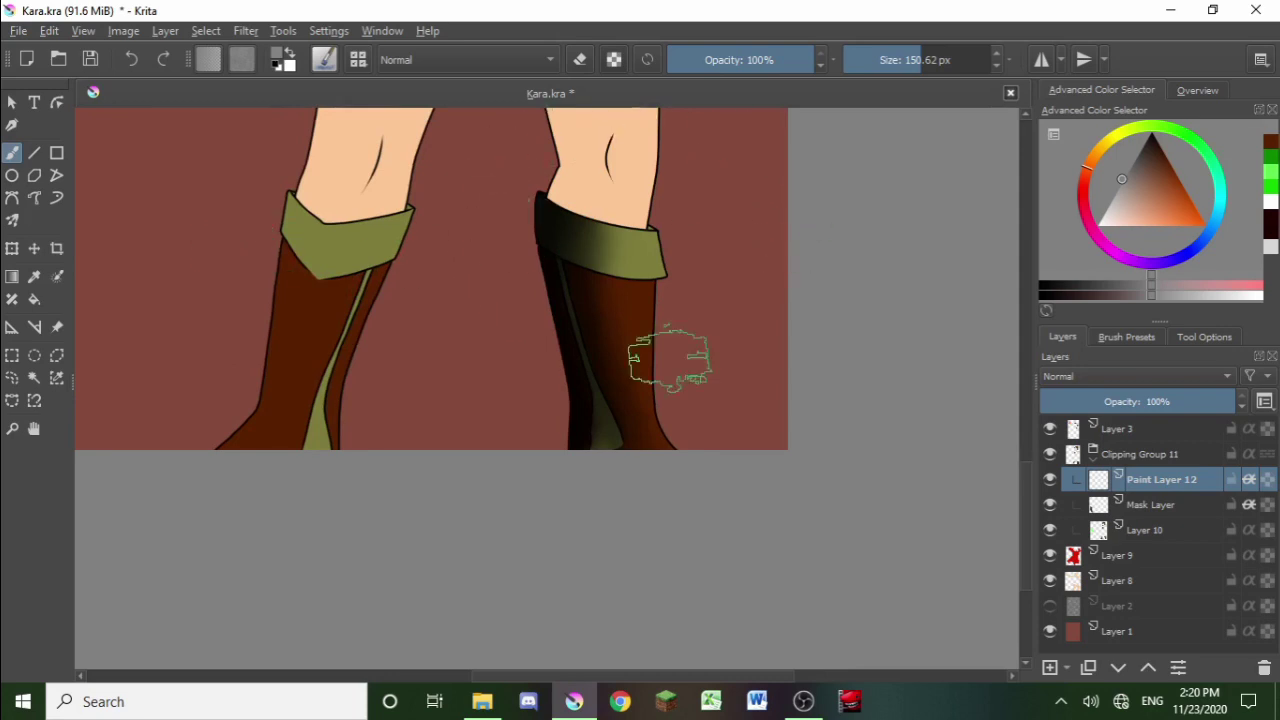
pyautogui.scroll(1, 740, 262)
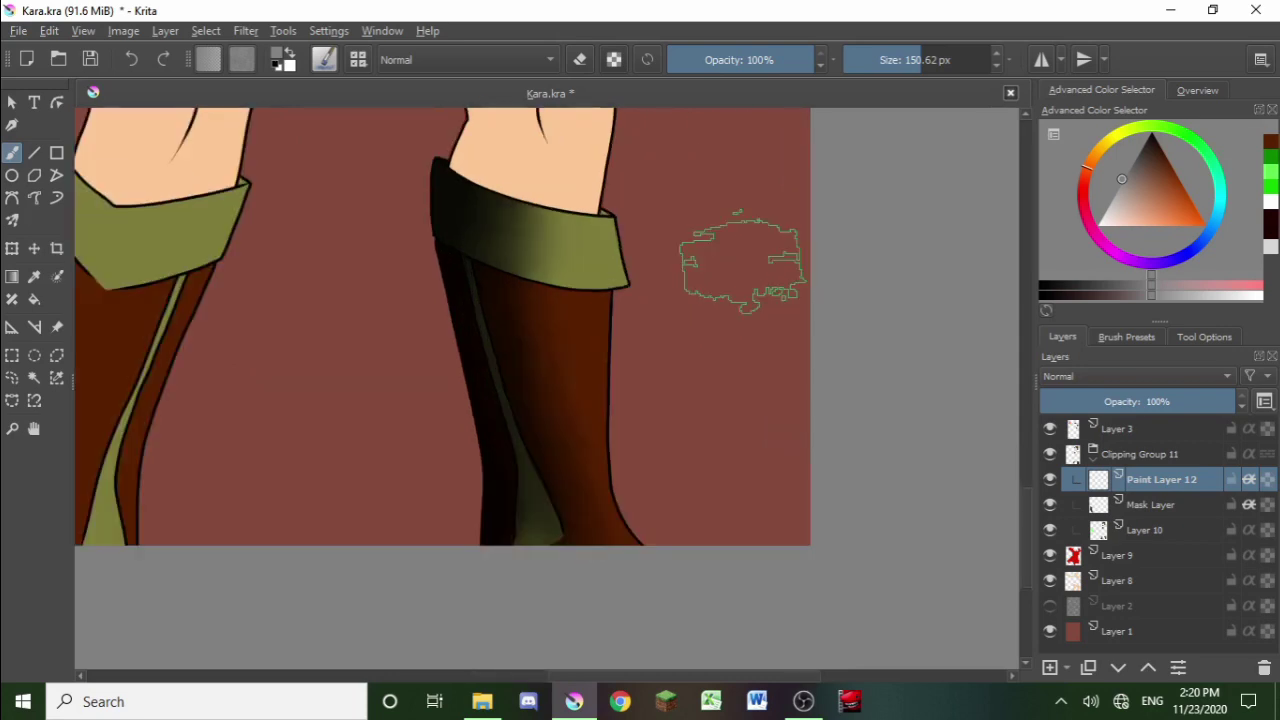
pyautogui.click(1109, 201)
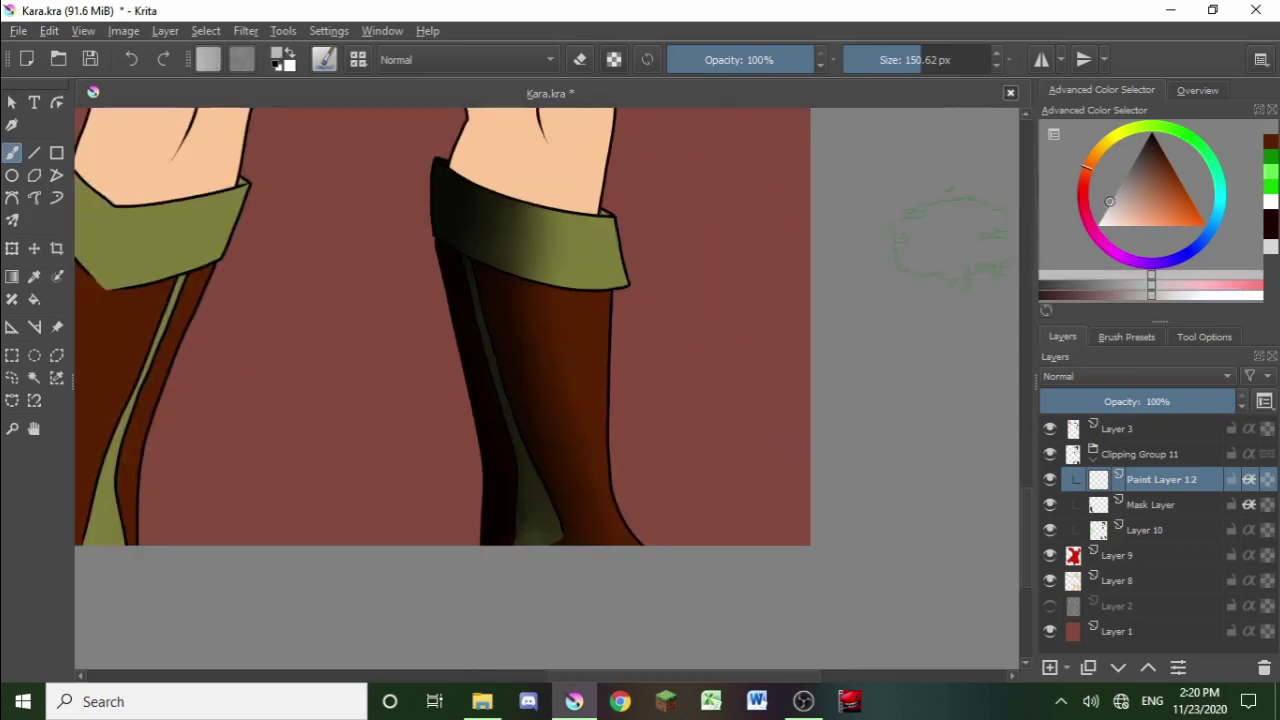
pyautogui.rightClick(716, 315)
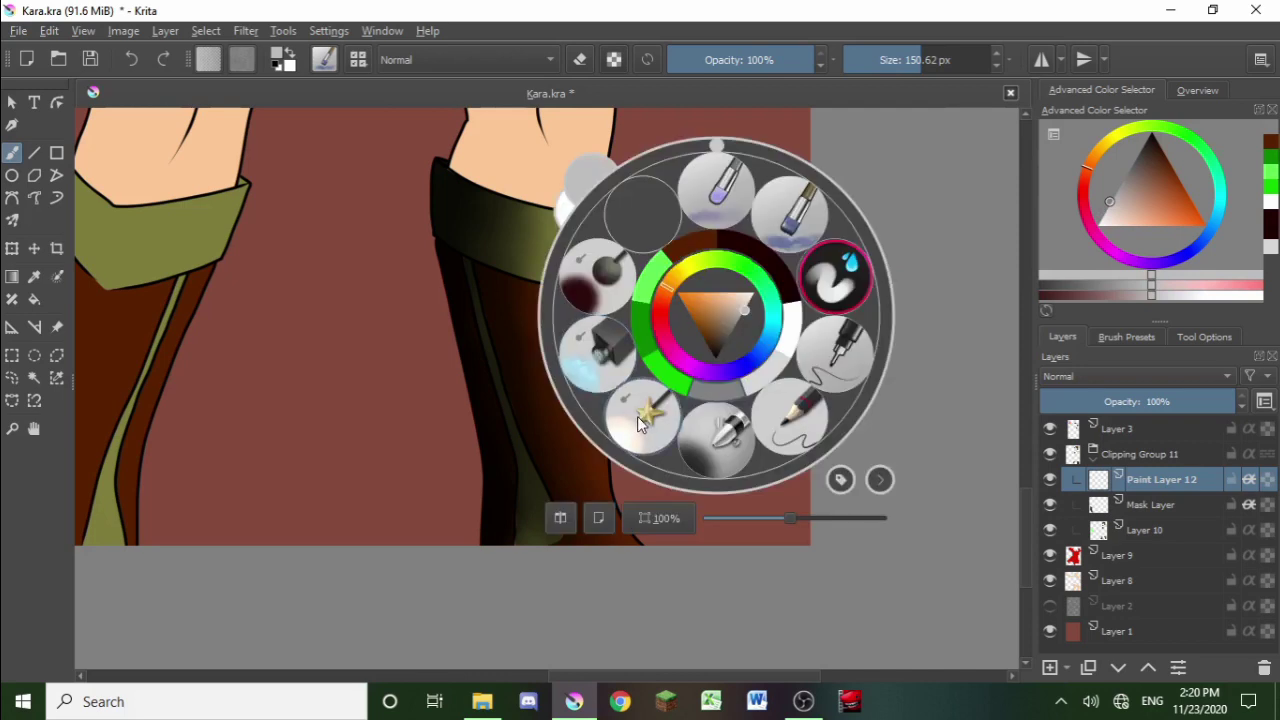
pyautogui.click(640, 423)
pyautogui.rightClick(660, 395)
pyautogui.click(552, 360)
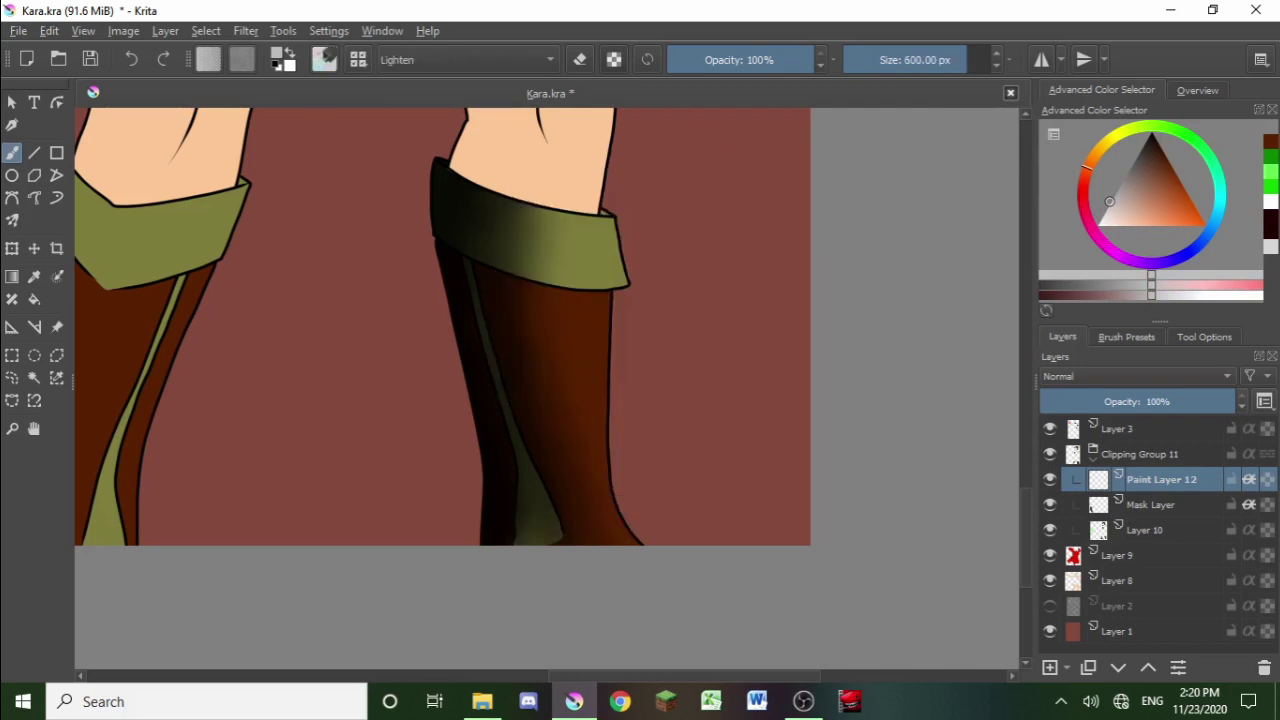
pyautogui.moveTo(908, 55); pyautogui.dragTo(935, 55)
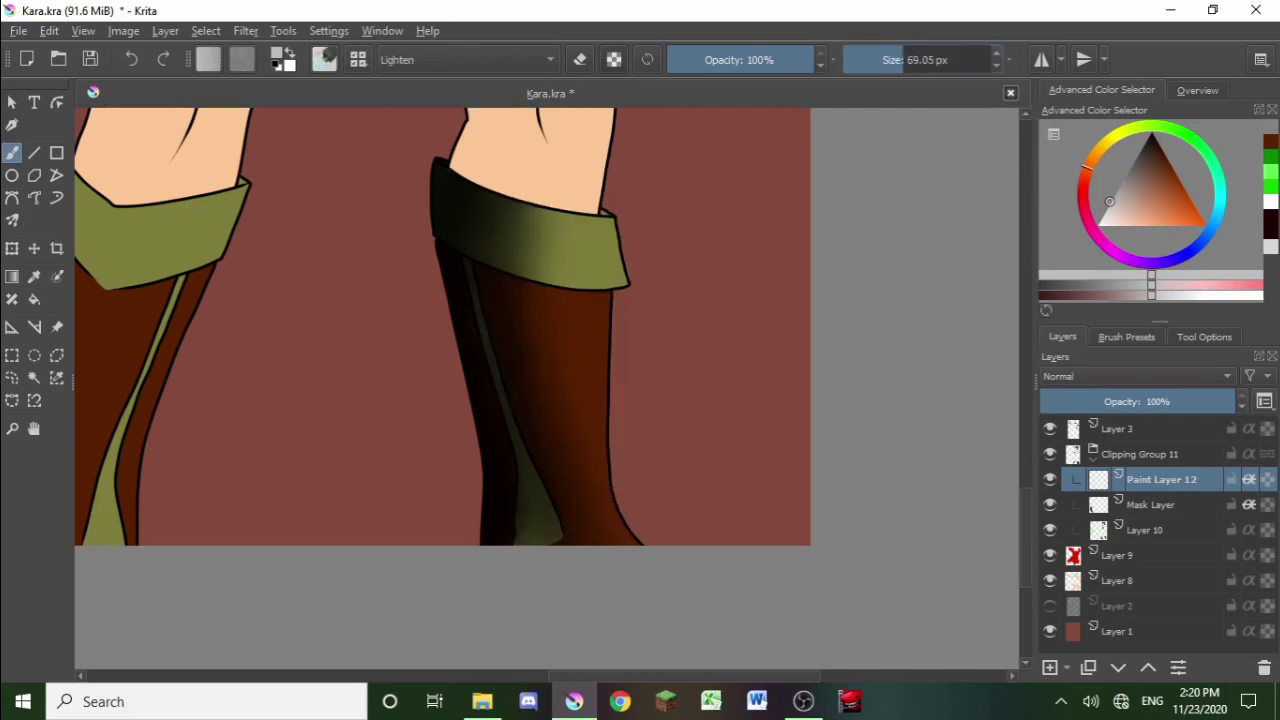
pyautogui.rightClick(656, 300)
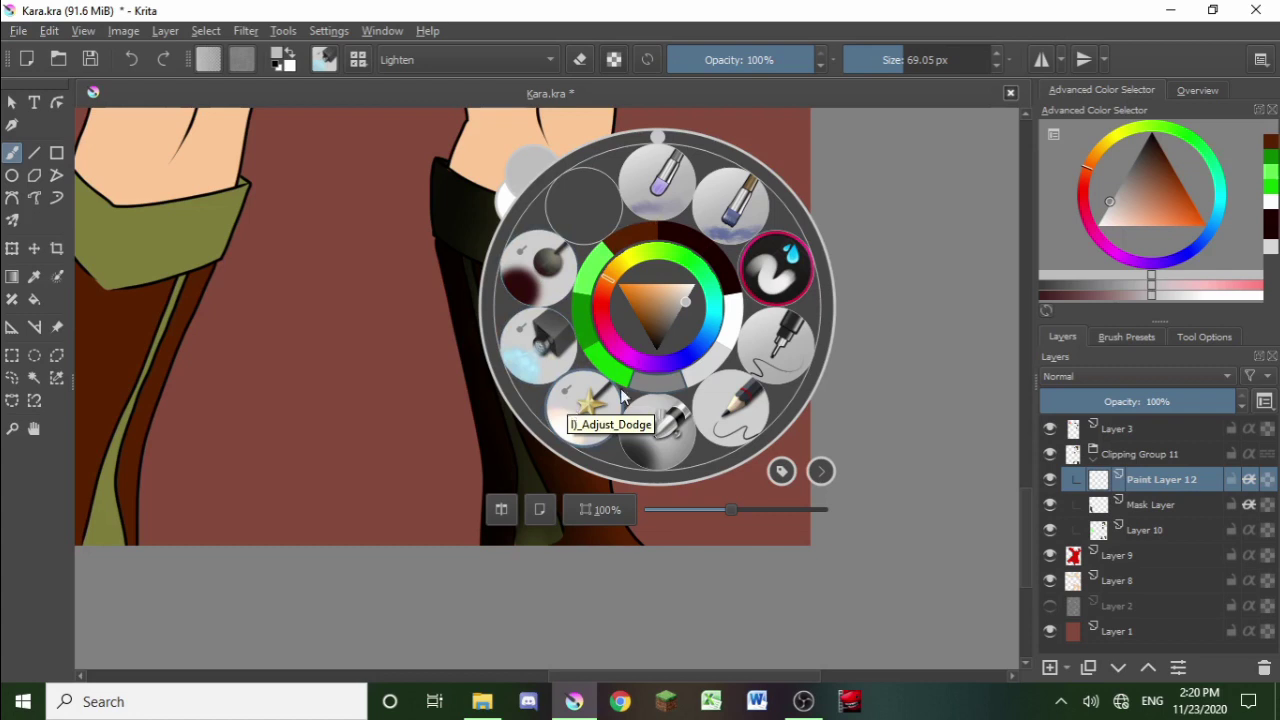
pyautogui.click(927, 260)
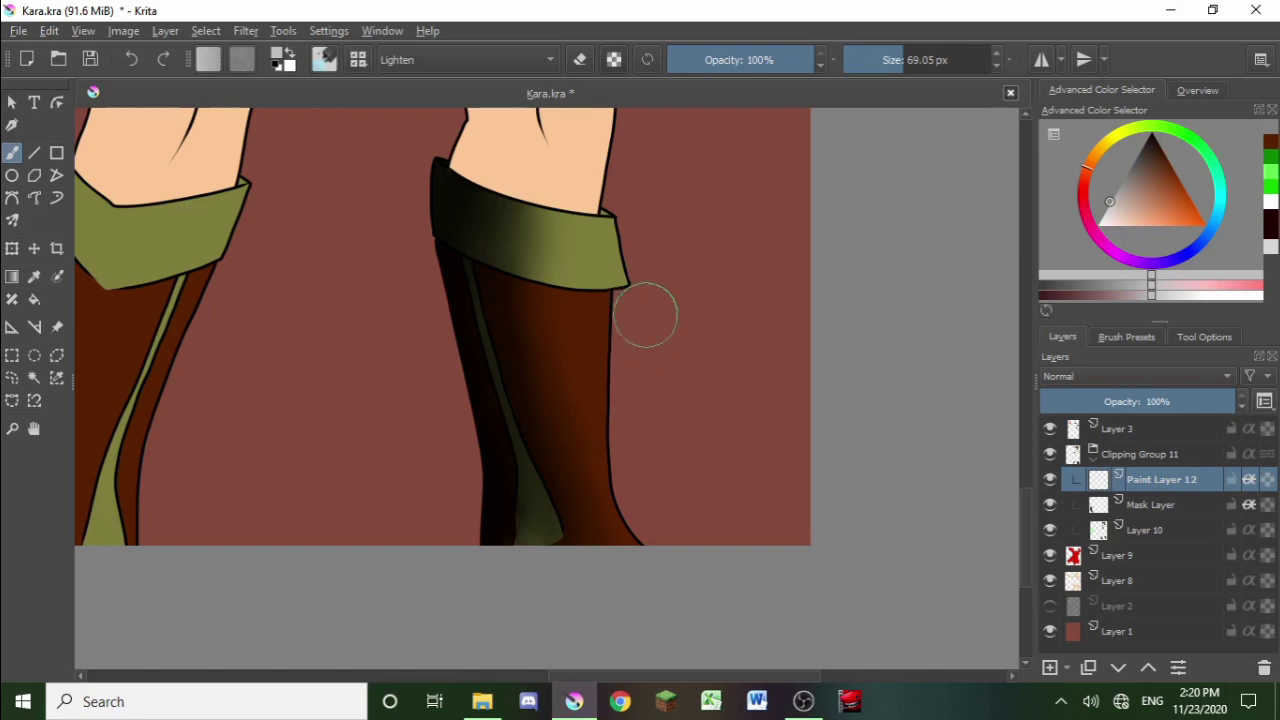
pyautogui.scroll(-1, 540, 210)
pyautogui.scroll(1, 517, 234)
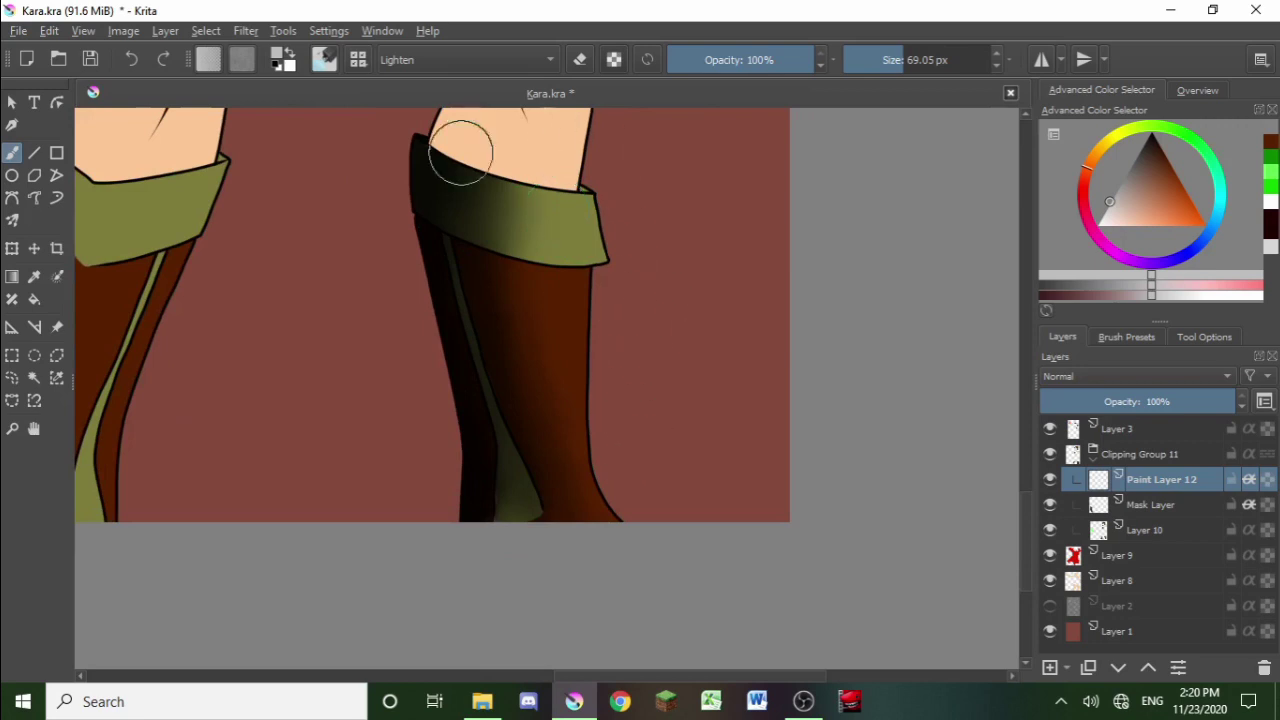
# Step: Try light grey Lighten strokes on the outer side of the image's right boot and cuff, and undo them
pyautogui.rightClick(745, 419)
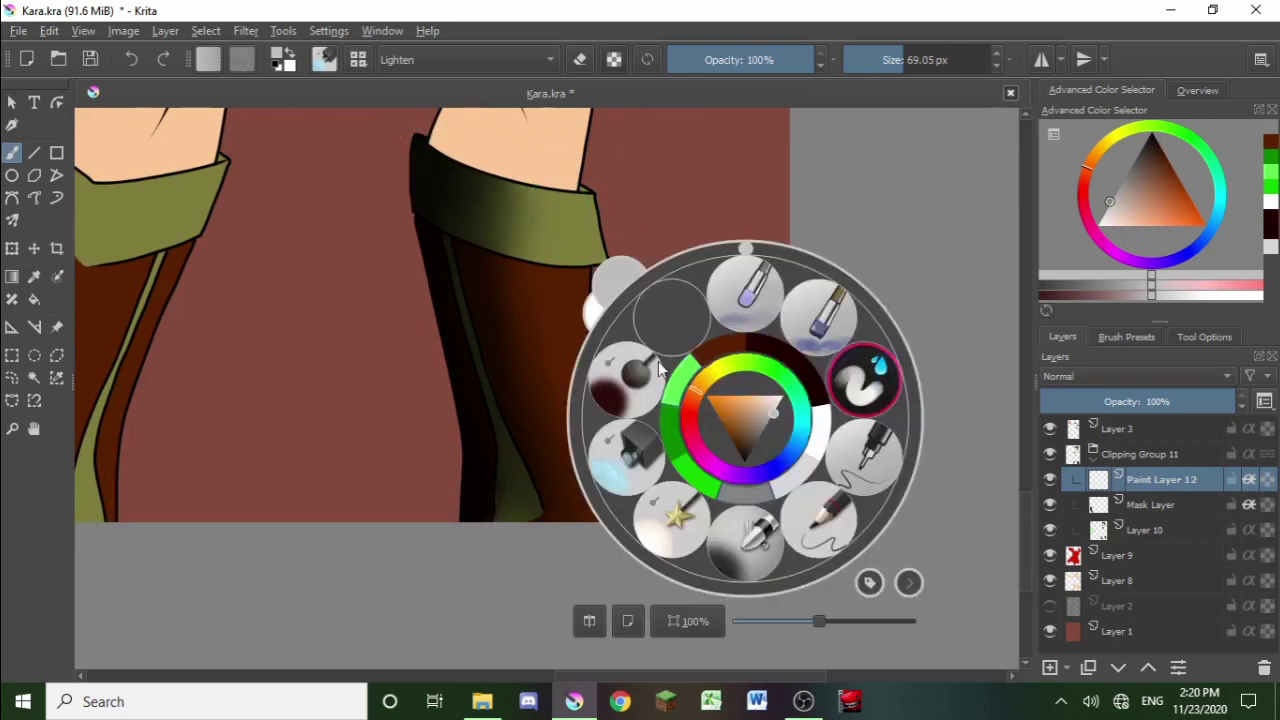
pyautogui.click(626, 448)
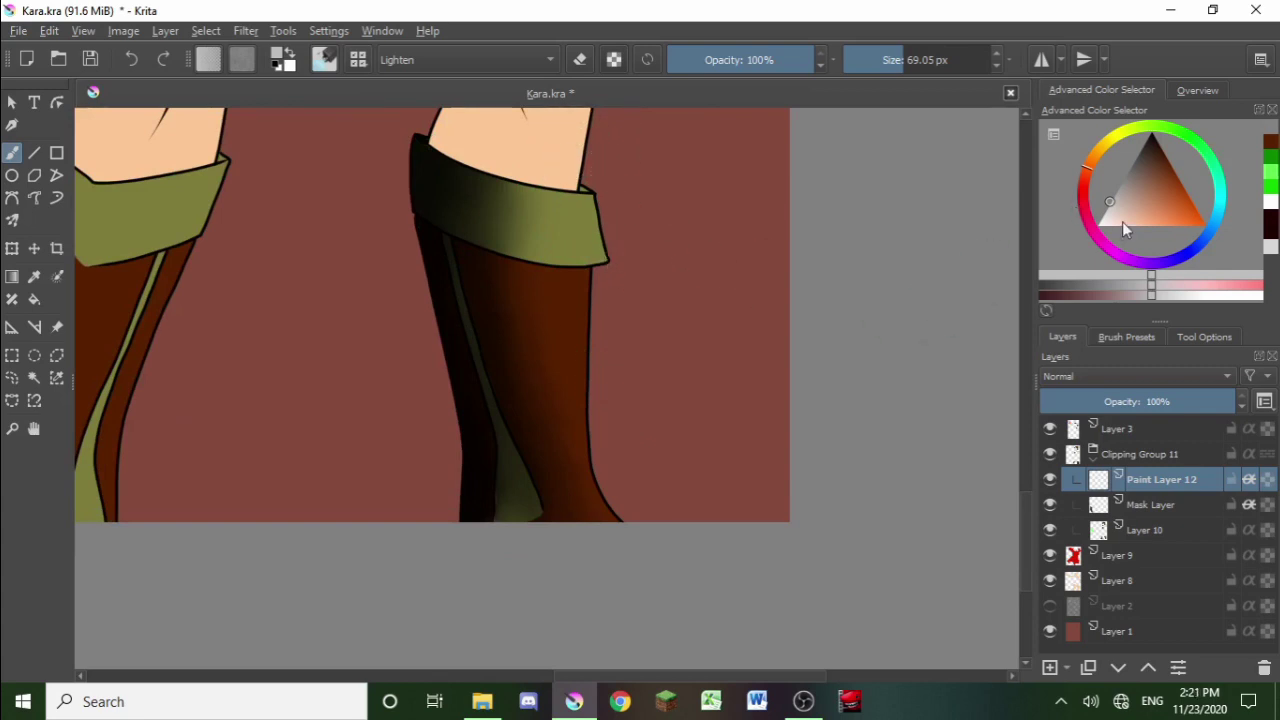
pyautogui.moveTo(581, 209)
pyautogui.mouseDown()
pyautogui.moveTo(600, 240)
pyautogui.moveTo(582, 185)
pyautogui.moveTo(586, 362)
pyautogui.moveTo(607, 472)
pyautogui.moveTo(590, 267)
pyautogui.moveTo(579, 401)
pyautogui.moveTo(596, 470)
pyautogui.moveTo(578, 326)
pyautogui.moveTo(556, 357)
pyautogui.moveTo(570, 192)
pyautogui.moveTo(542, 308)
pyautogui.moveTo(554, 435)
pyautogui.moveTo(560, 266)
pyautogui.moveTo(569, 405)
pyautogui.moveTo(603, 400)
pyautogui.moveTo(593, 201)
pyautogui.moveTo(599, 247)
pyautogui.moveTo(573, 322)
pyautogui.moveTo(591, 470)
pyautogui.moveTo(627, 440)
pyautogui.moveTo(597, 218)
pyautogui.moveTo(578, 401)
pyautogui.moveTo(666, 549)
pyautogui.moveTo(619, 386)
pyautogui.moveTo(535, 182)
pyautogui.moveTo(627, 206)
pyautogui.moveTo(602, 188)
pyautogui.moveTo(611, 237)
pyautogui.moveTo(593, 216)
pyautogui.moveTo(465, 204)
pyautogui.moveTo(550, 240)
pyautogui.moveTo(497, 223)
pyautogui.moveTo(521, 184)
pyautogui.moveTo(562, 284)
pyautogui.moveTo(555, 372)
pyautogui.moveTo(607, 538)
pyautogui.moveTo(586, 366)
pyautogui.moveTo(508, 267)
pyautogui.mouseUp()
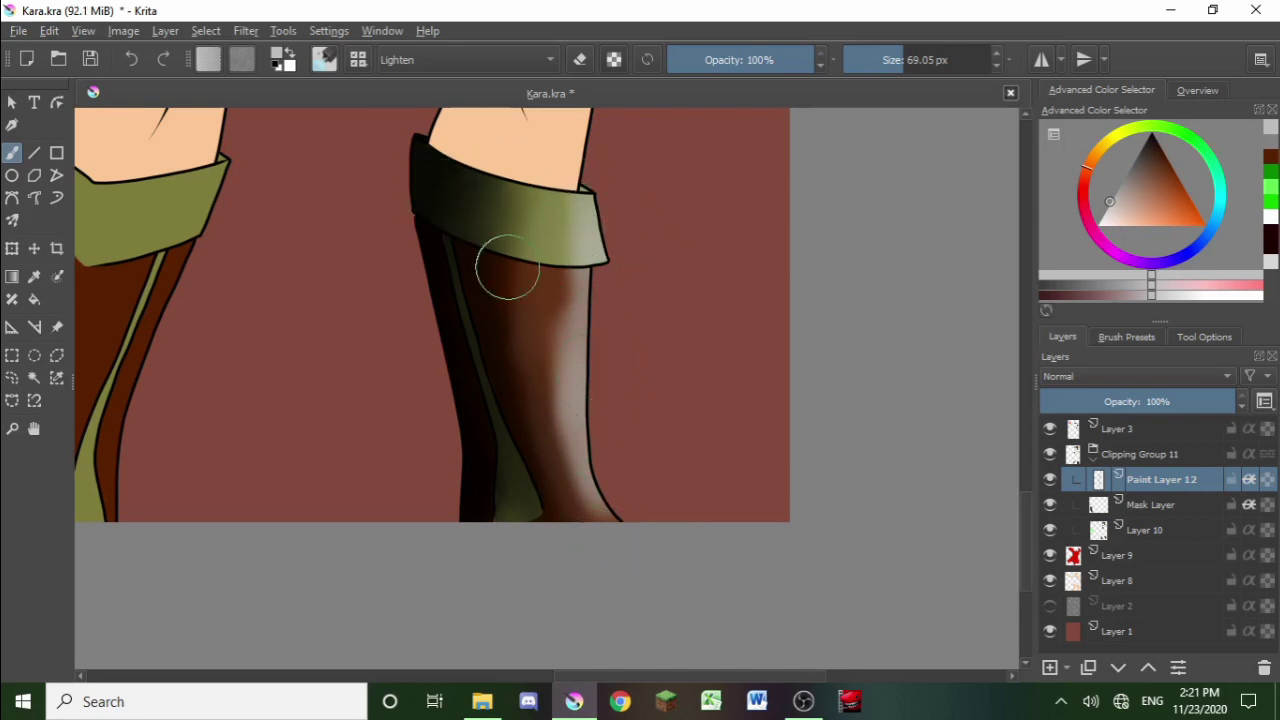
pyautogui.hotkey('ctrl', 'z')
pyautogui.hotkey('ctrl', 'z')
pyautogui.hotkey('ctrl', 'z')
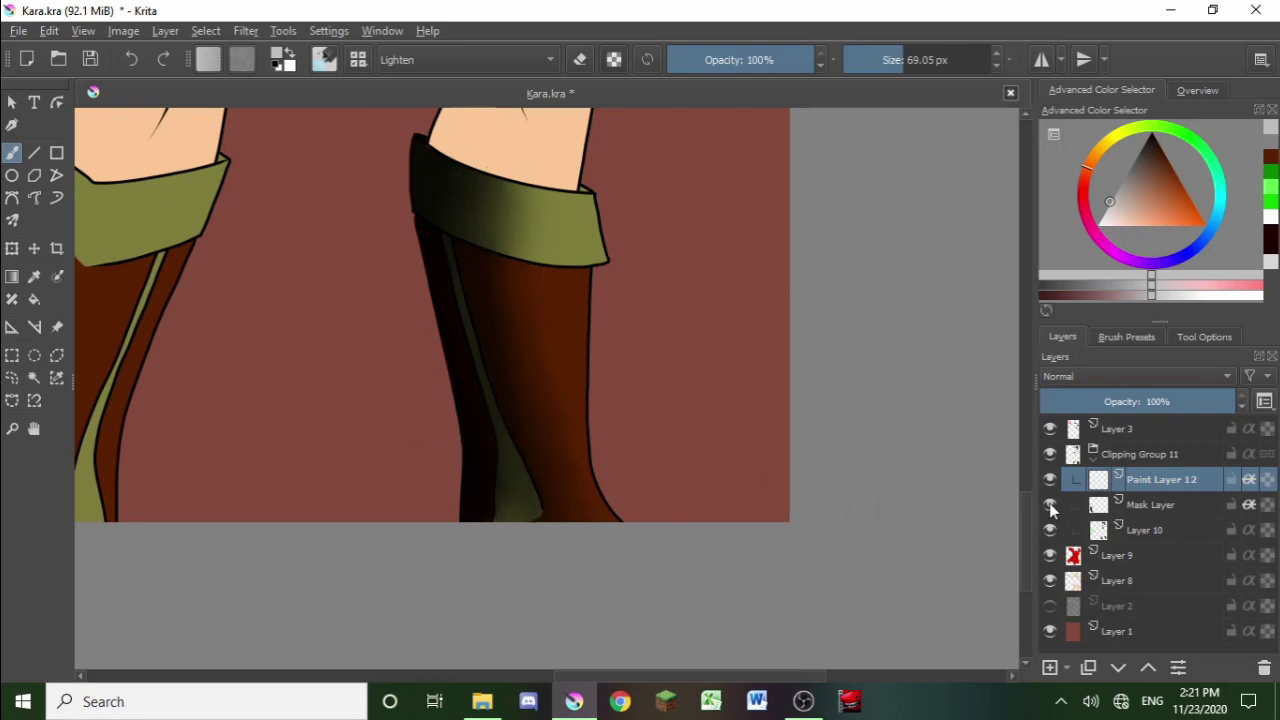
# Step: Hide the Mask Layer, sample the brown base colour from the image's right boot, and show the layer again with the brush active
pyautogui.click(1100, 507)
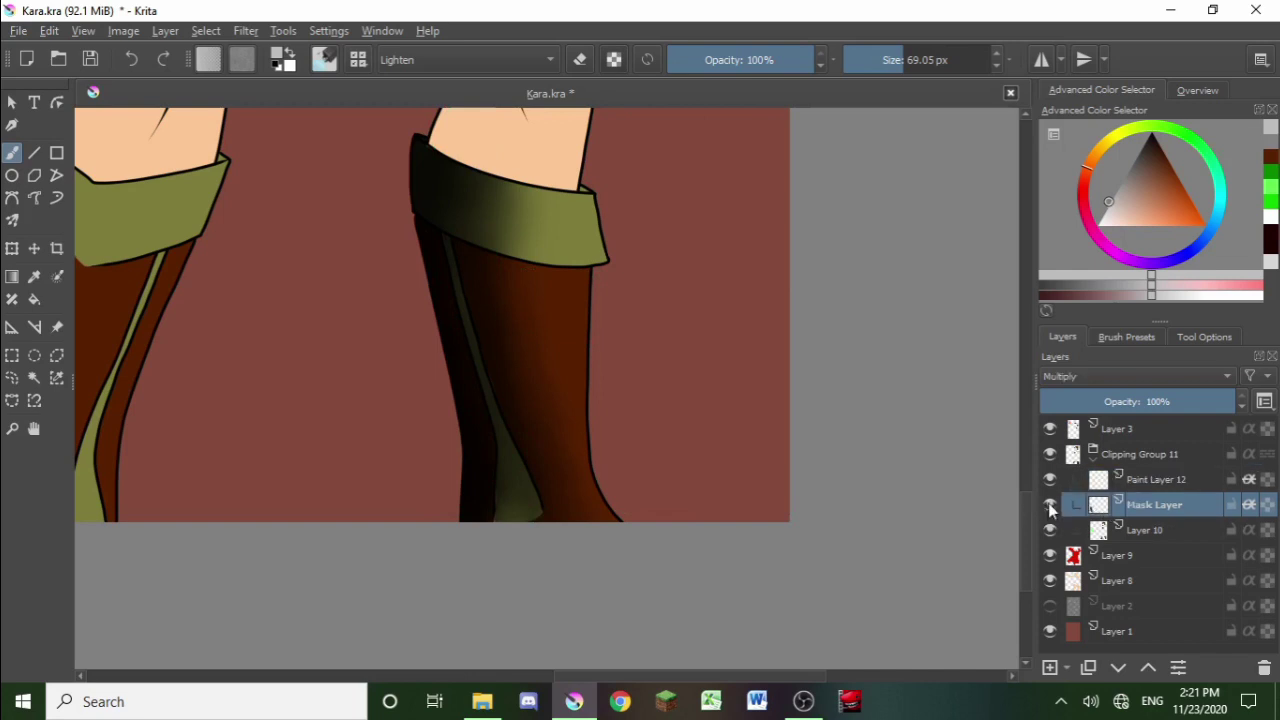
pyautogui.click(1050, 506)
pyautogui.click(34, 278)
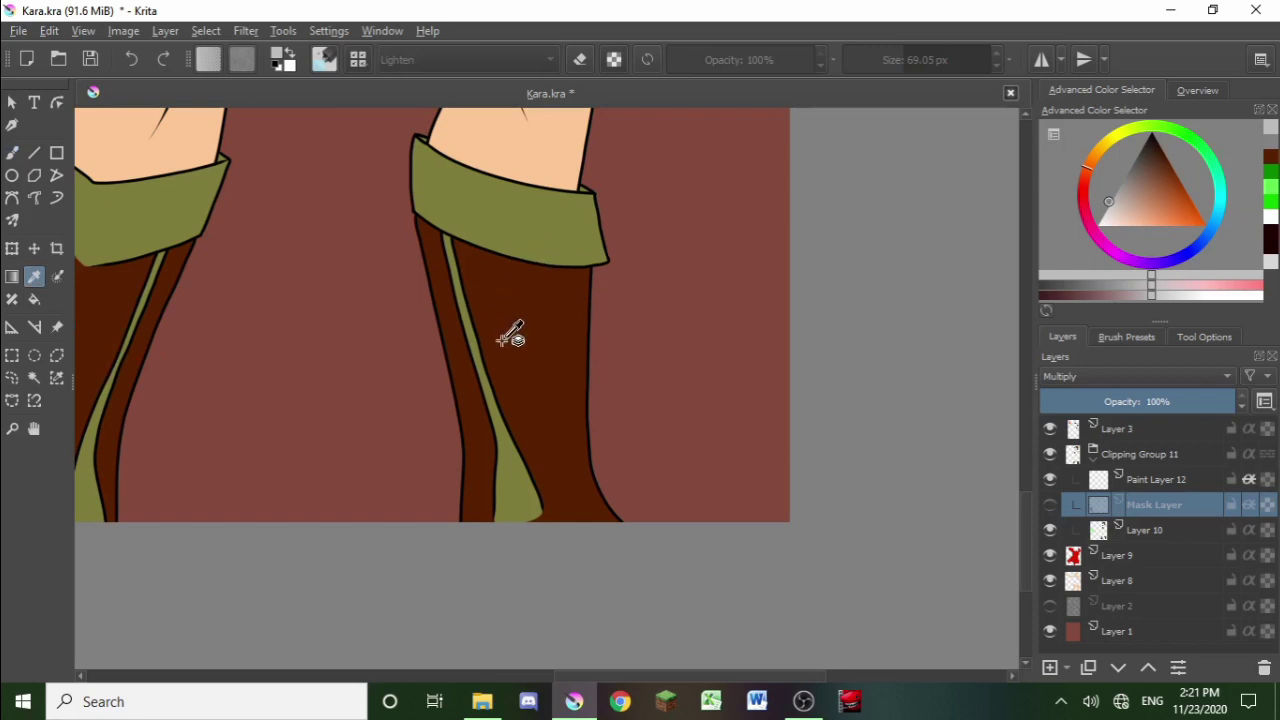
pyautogui.click(541, 311)
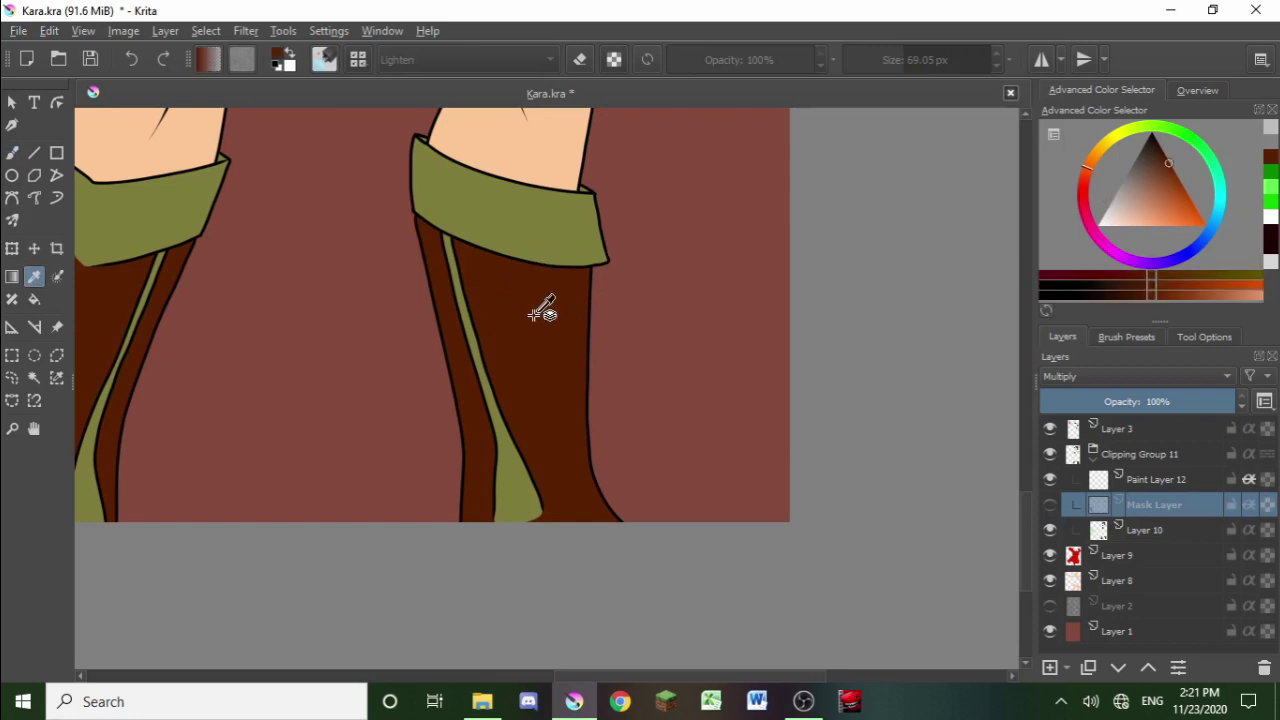
pyautogui.click(12, 153)
pyautogui.click(1050, 506)
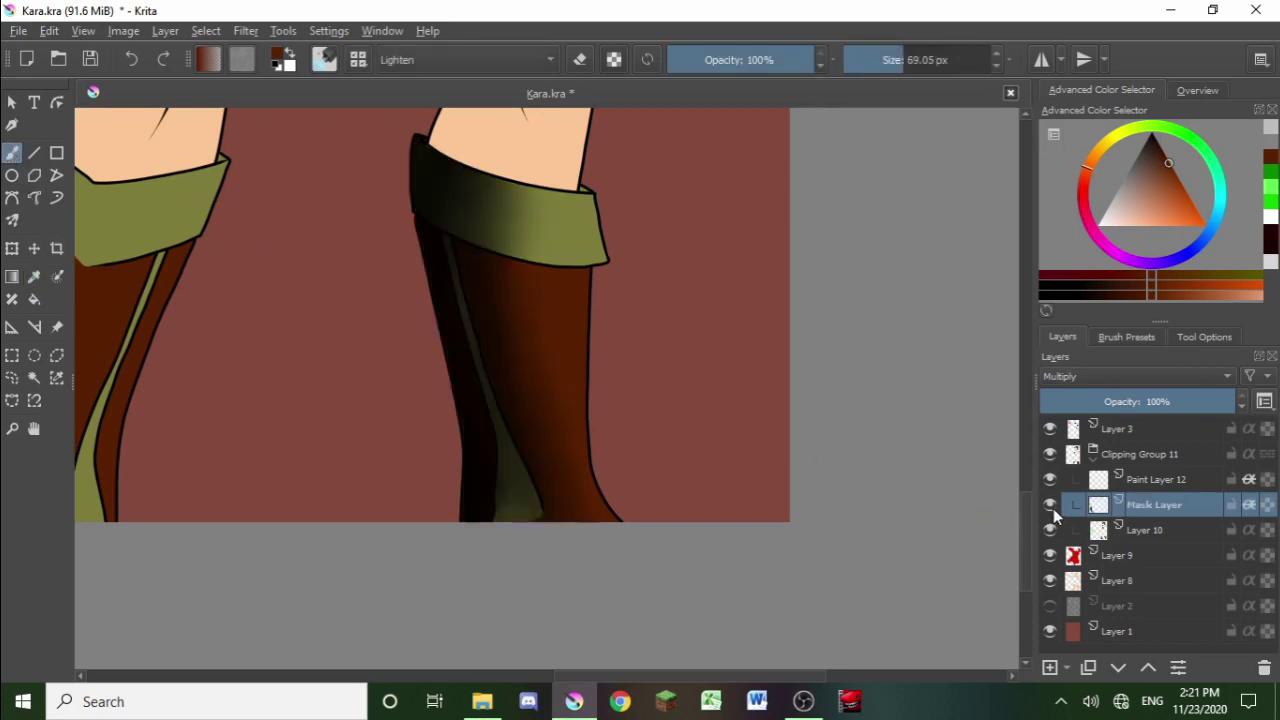
# Step: On Paint Layer 12, set the Lighten brush to 32.93 px and brush brown highlights along the outer side of the image's right boot
pyautogui.moveTo(1062, 511)
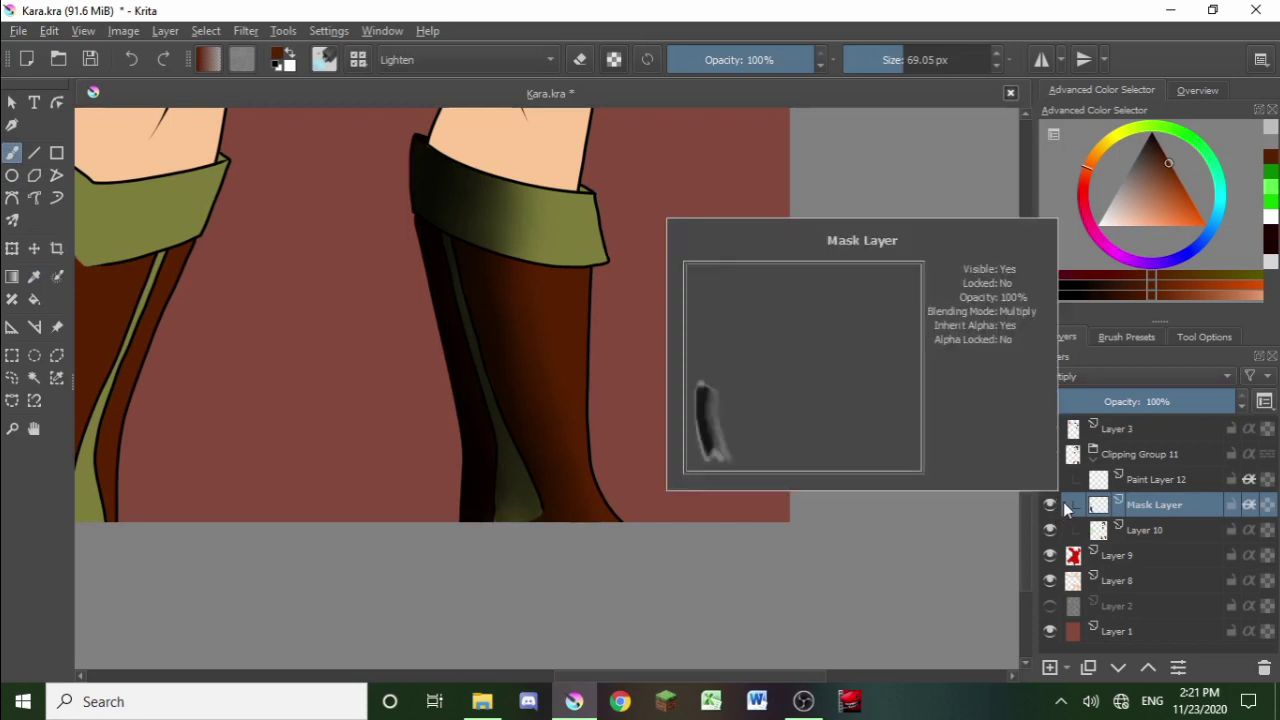
pyautogui.click(1110, 481)
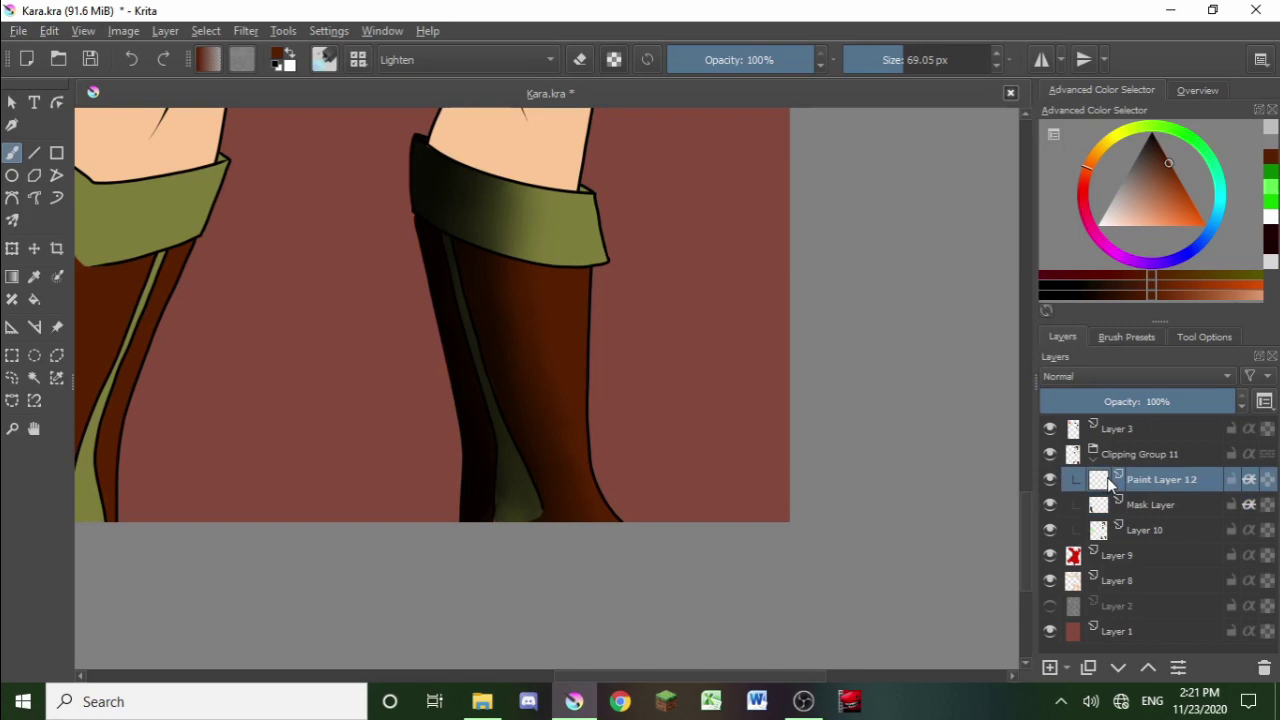
pyautogui.moveTo(1115, 468)
pyautogui.moveTo(863, 59); pyautogui.dragTo(895, 62)
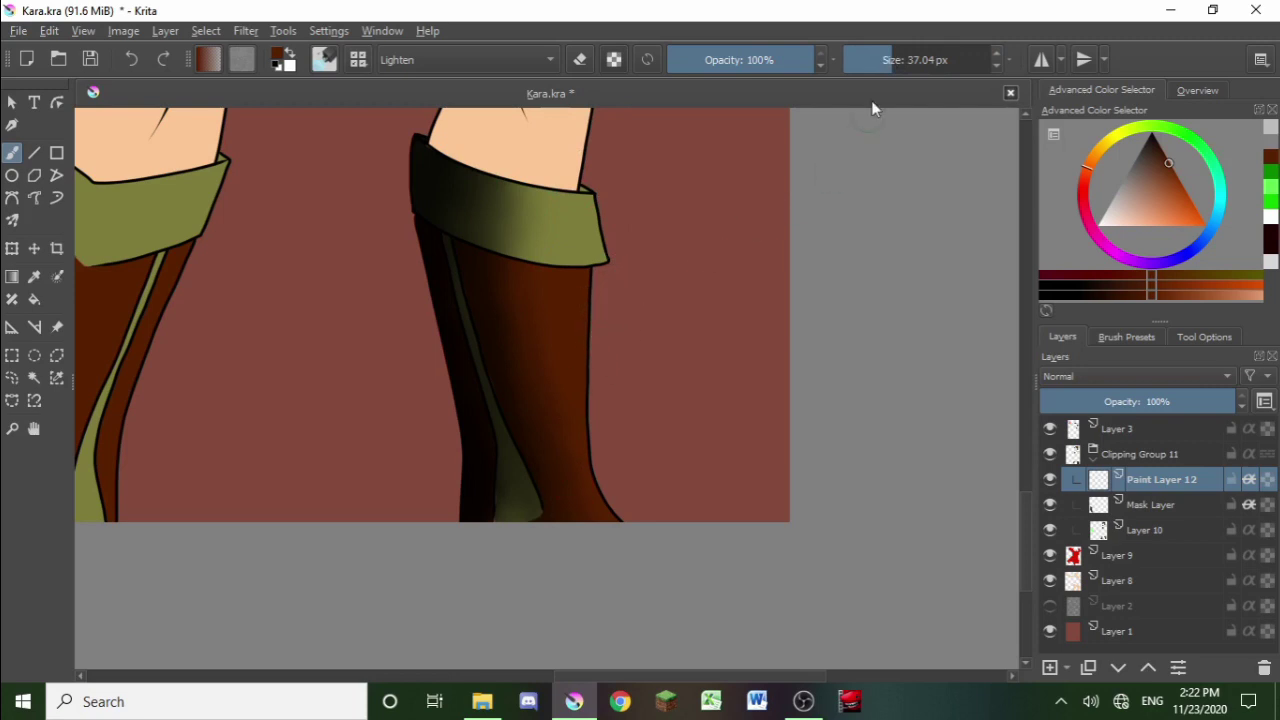
pyautogui.moveTo(893, 61); pyautogui.dragTo(891, 70)
pyautogui.keyDown('ctrl'); pyautogui.scroll(1, 595, 320); pyautogui.keyUp('ctrl')
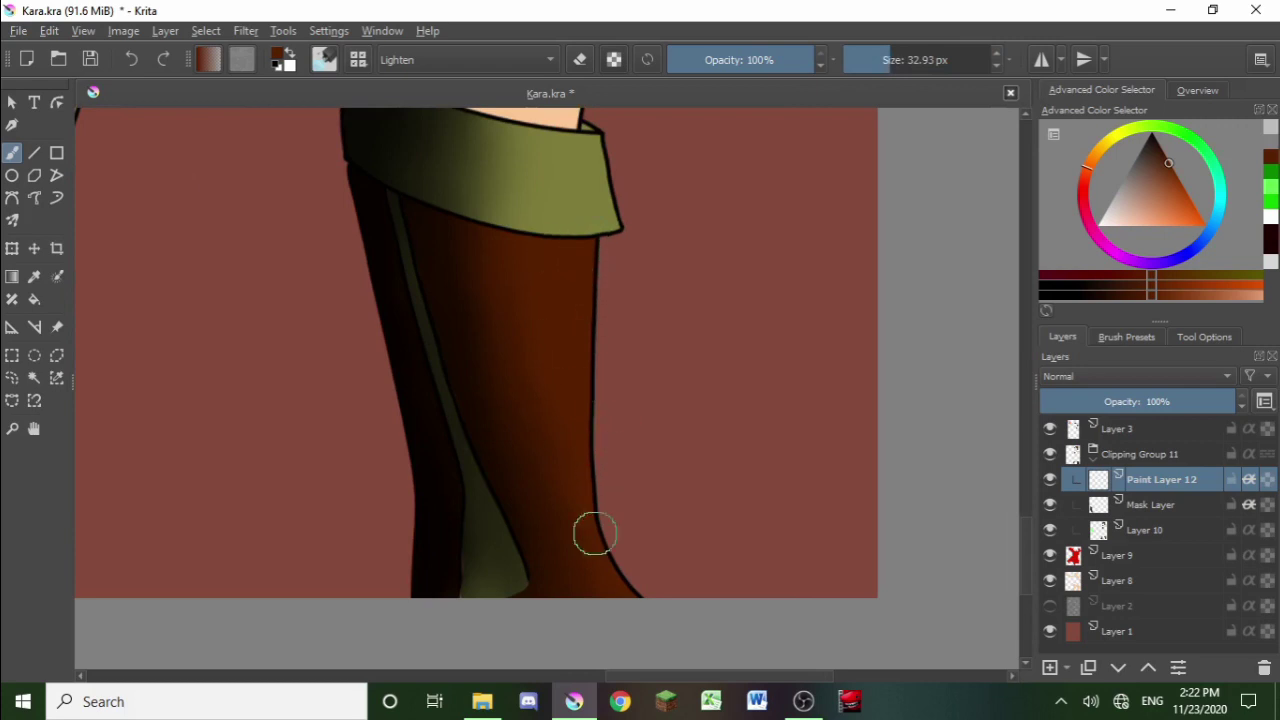
pyautogui.keyDown('ctrl'); pyautogui.scroll(-1, 640, 270); pyautogui.keyUp('ctrl')
pyautogui.keyDown('ctrl'); pyautogui.scroll(1, 600, 270); pyautogui.keyUp('ctrl')
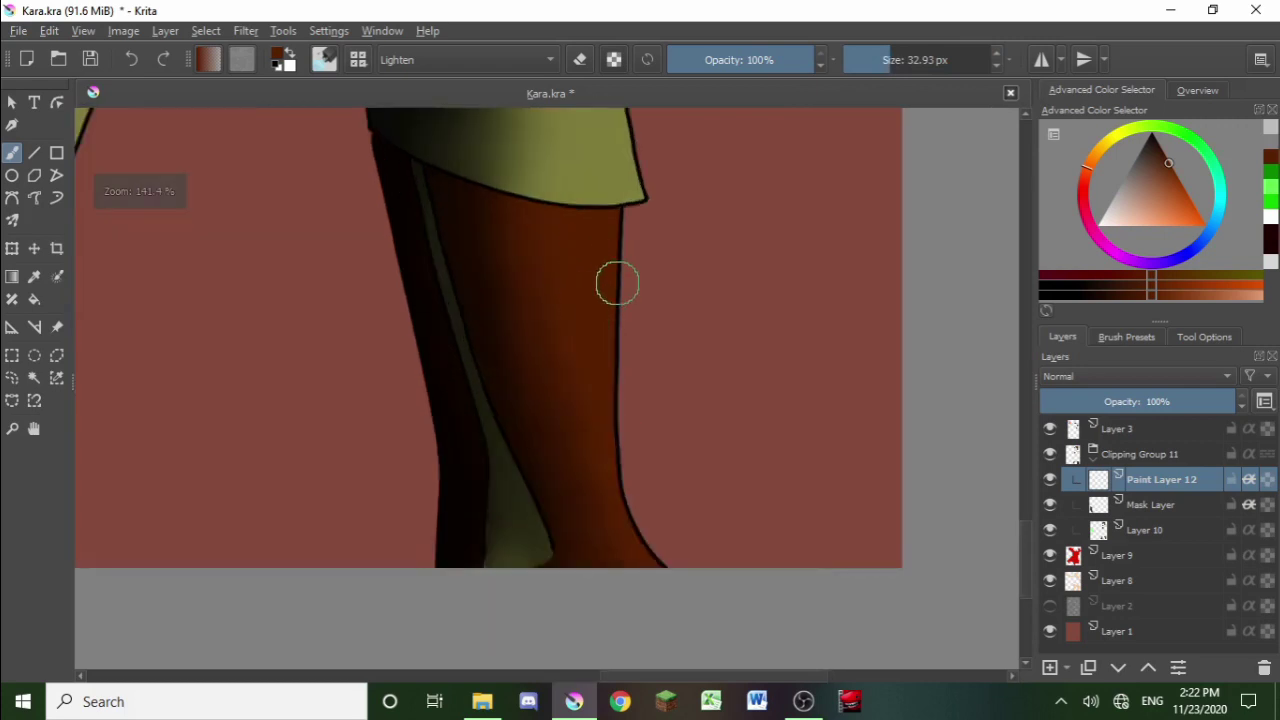
pyautogui.moveTo(616, 432)
pyautogui.mouseDown()
pyautogui.moveTo(595, 262)
pyautogui.moveTo(568, 381)
pyautogui.moveTo(520, 240)
pyautogui.mouseUp()
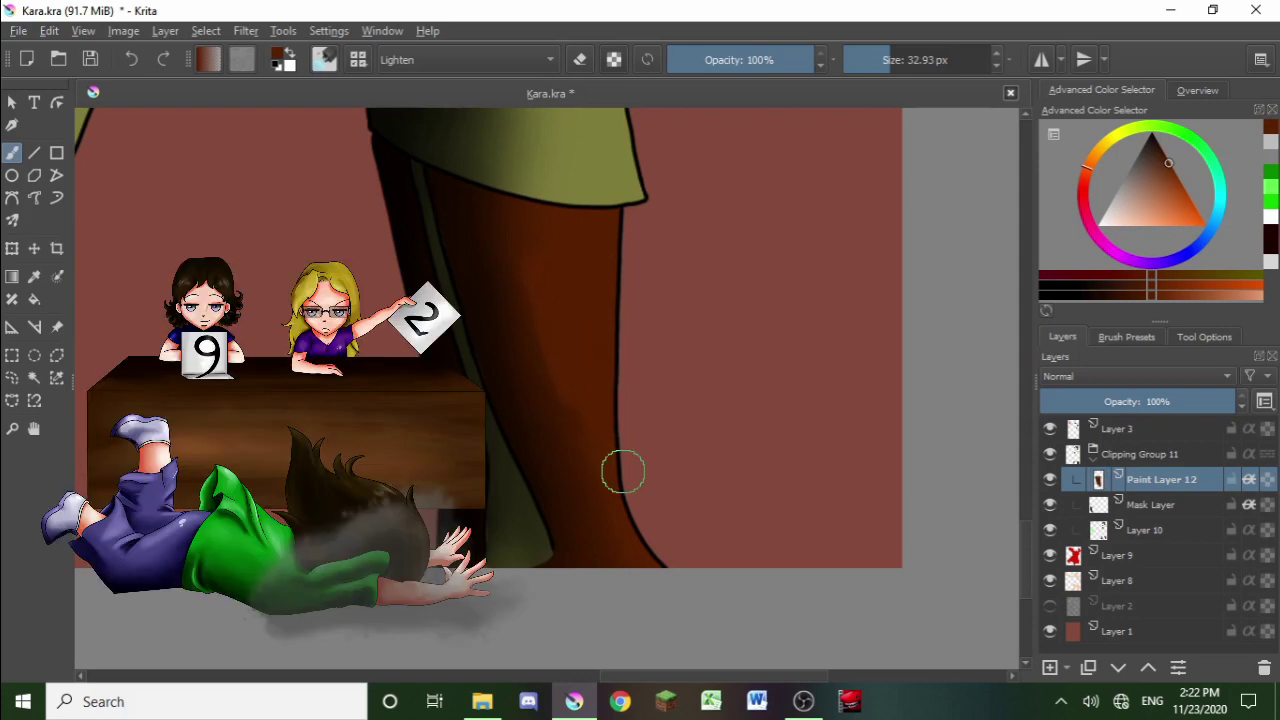
# Step: Switch to the soft Color Dodge brush and set its size to 51.40 px
pyautogui.rightClick(669, 389)
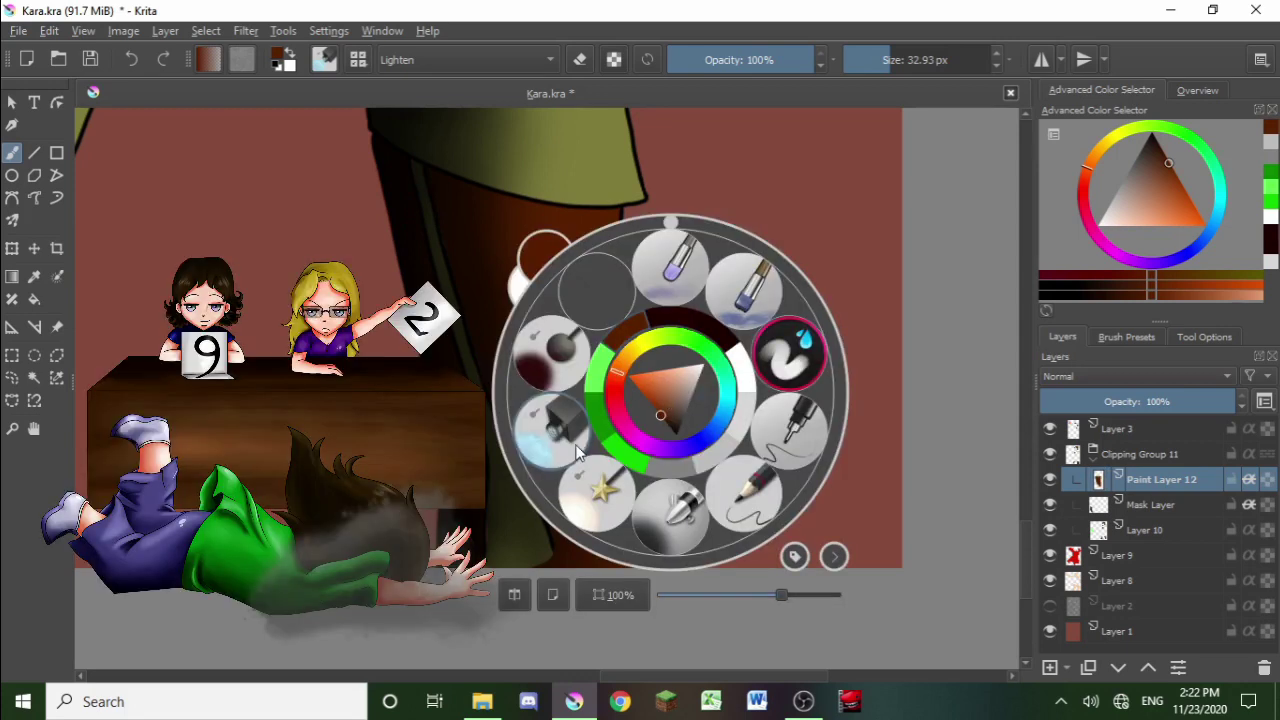
pyautogui.click(603, 497)
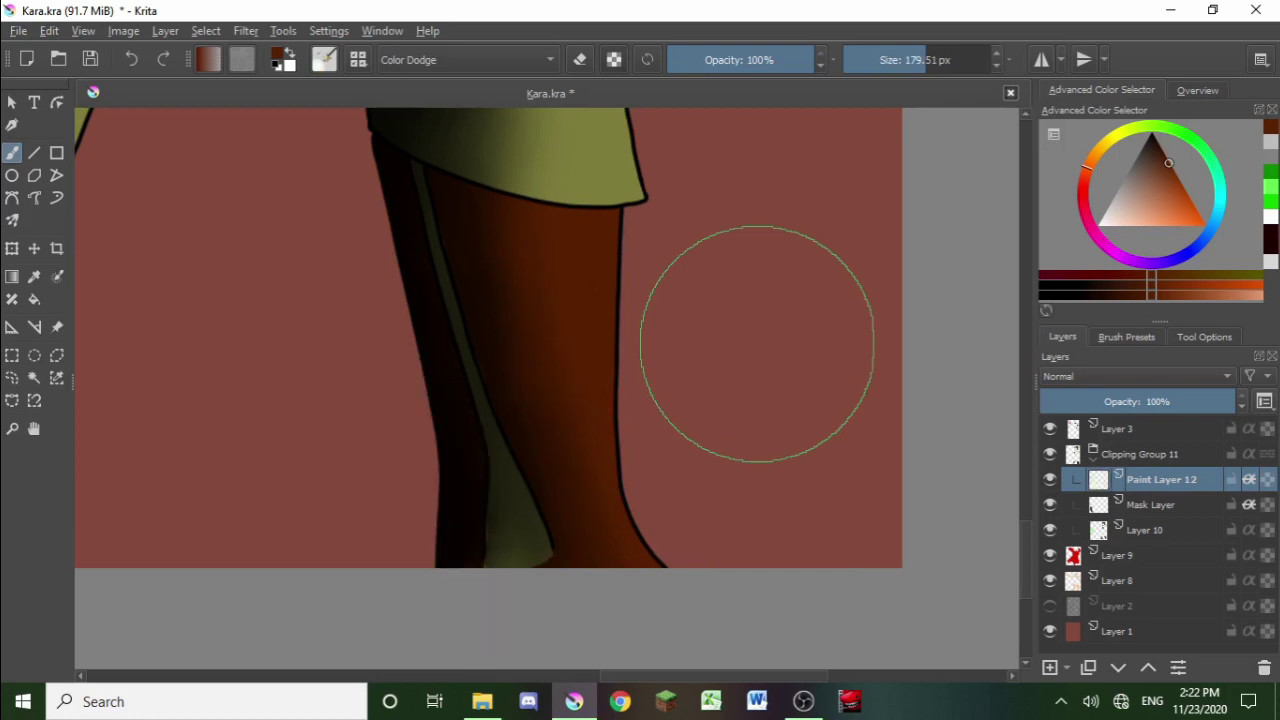
pyautogui.click(906, 68)
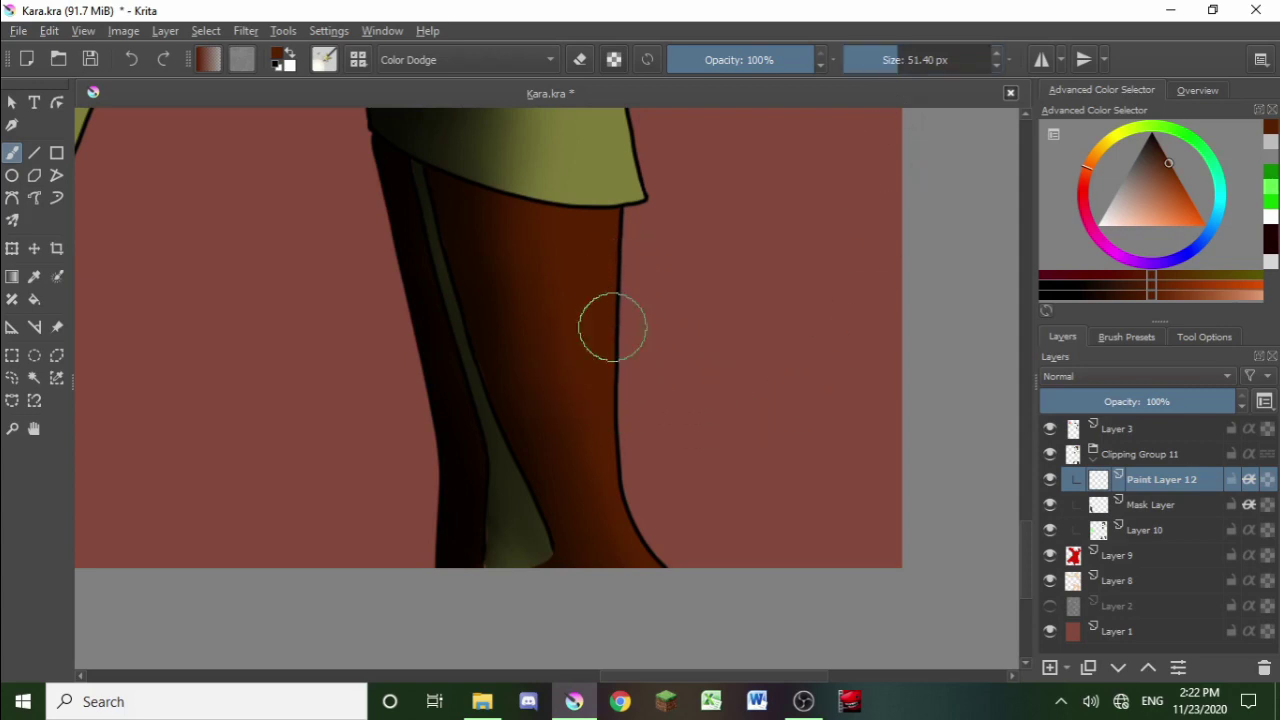
# Step: Try Color Dodge strokes down the outer side of the image's right boot, and undo them
pyautogui.moveTo(557, 283); pyautogui.dragTo(598, 405)
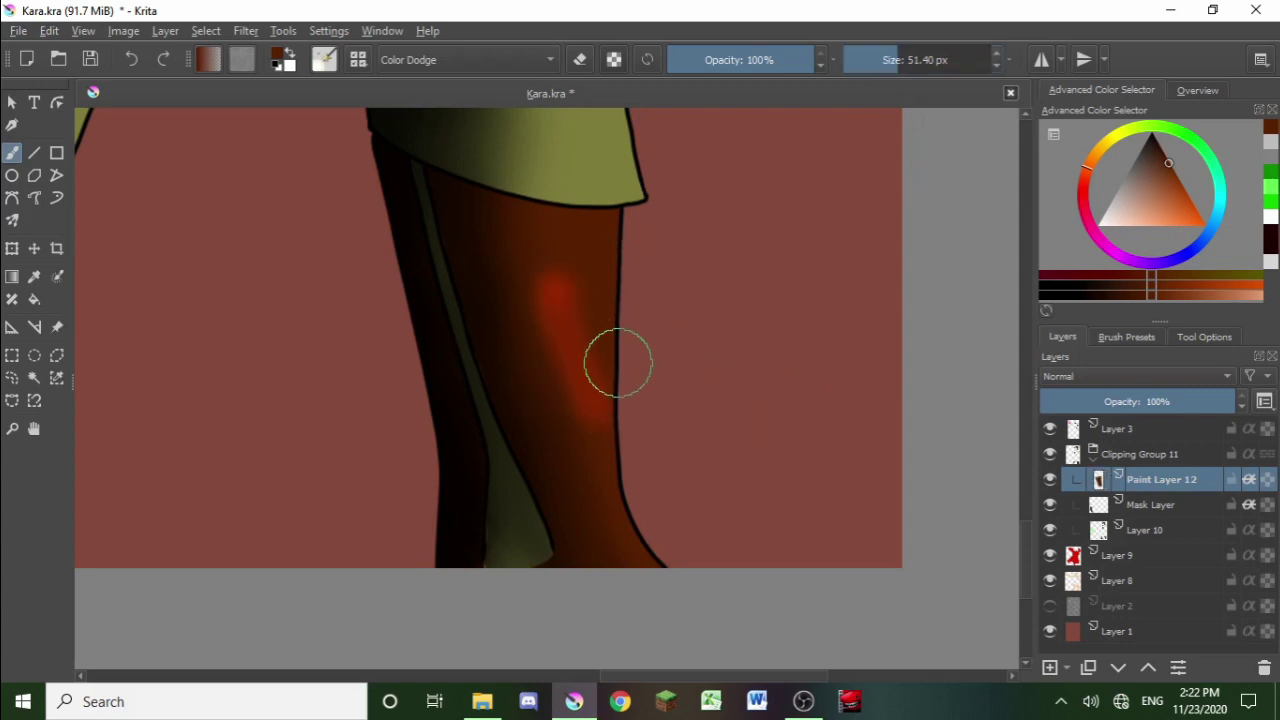
pyautogui.moveTo(628, 270); pyautogui.dragTo(628, 395)
pyautogui.hotkey('ctrl', 'z')
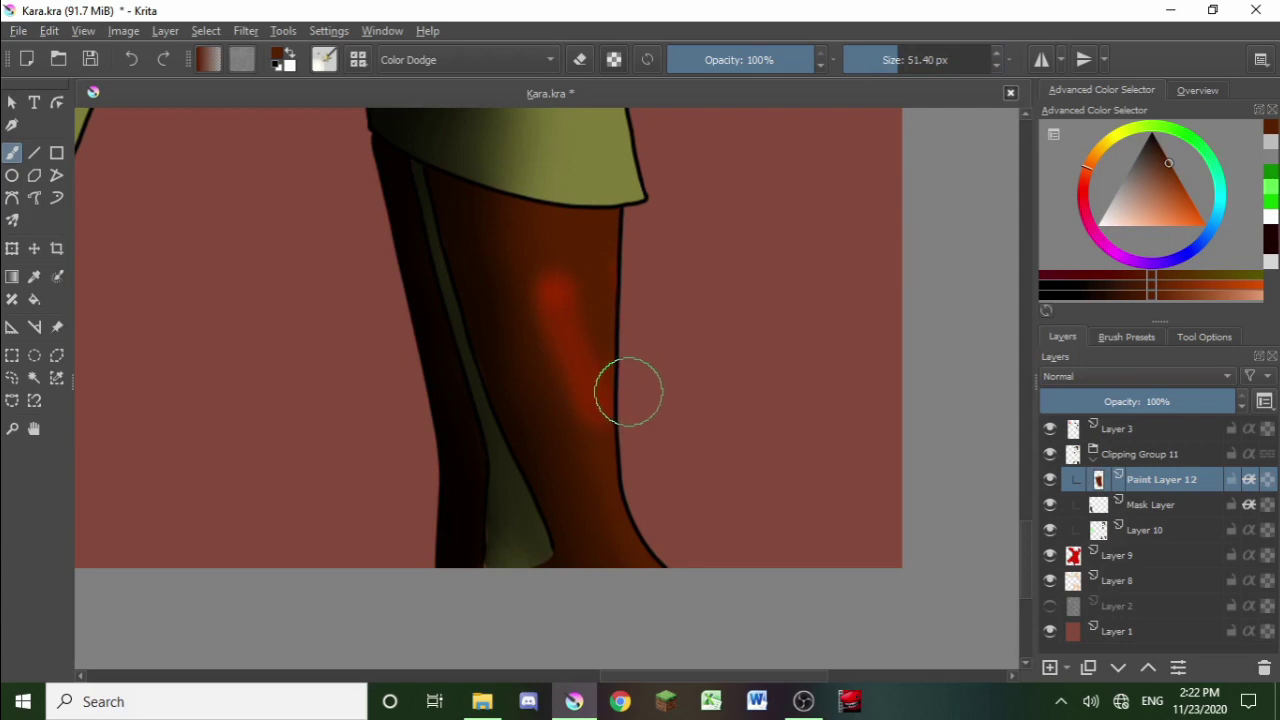
pyautogui.hotkey('ctrl', 'z')
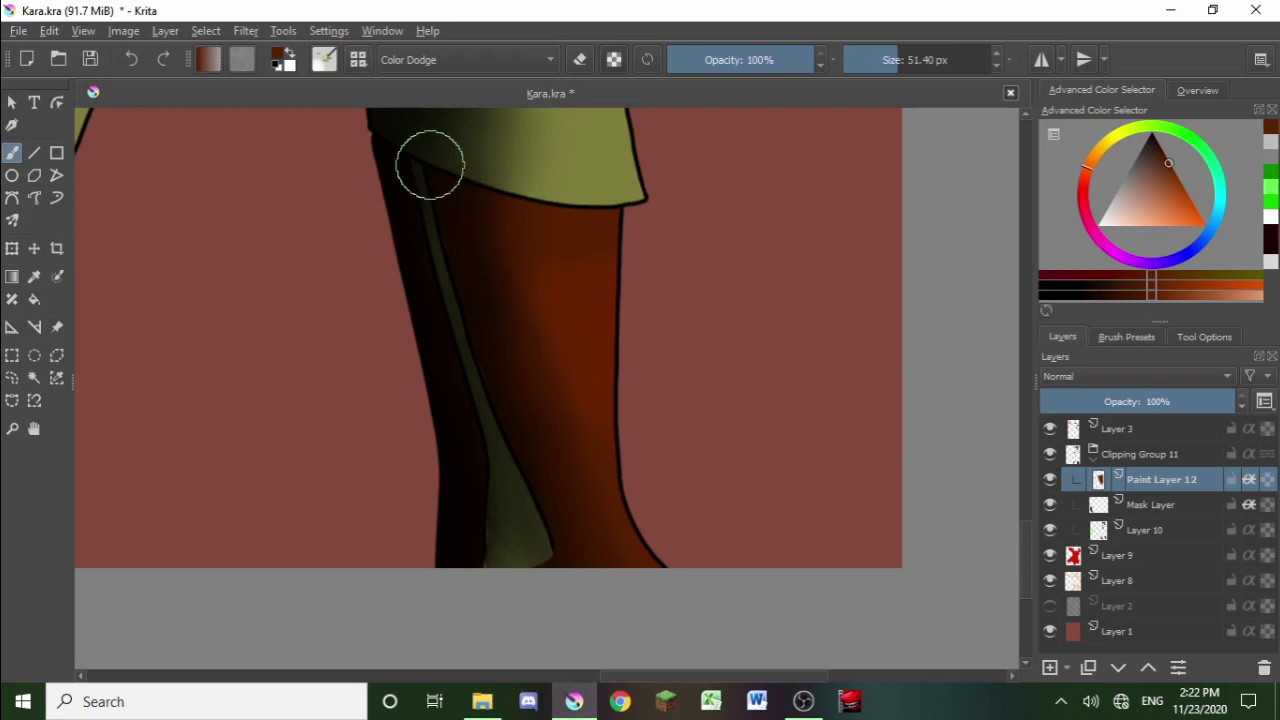
# Step: Brush a red Color Dodge glow on the outer side of the image's right boot and blend it with the Normal-mode bristle brush at 150.62 px
pyautogui.moveTo(563, 389)
pyautogui.mouseDown()
pyautogui.moveTo(631, 300)
pyautogui.moveTo(631, 254)
pyautogui.moveTo(620, 251)
pyautogui.moveTo(588, 375)
pyautogui.moveTo(629, 286)
pyautogui.moveTo(531, 314)
pyautogui.moveTo(618, 403)
pyautogui.moveTo(546, 323)
pyautogui.moveTo(657, 423)
pyautogui.mouseUp()
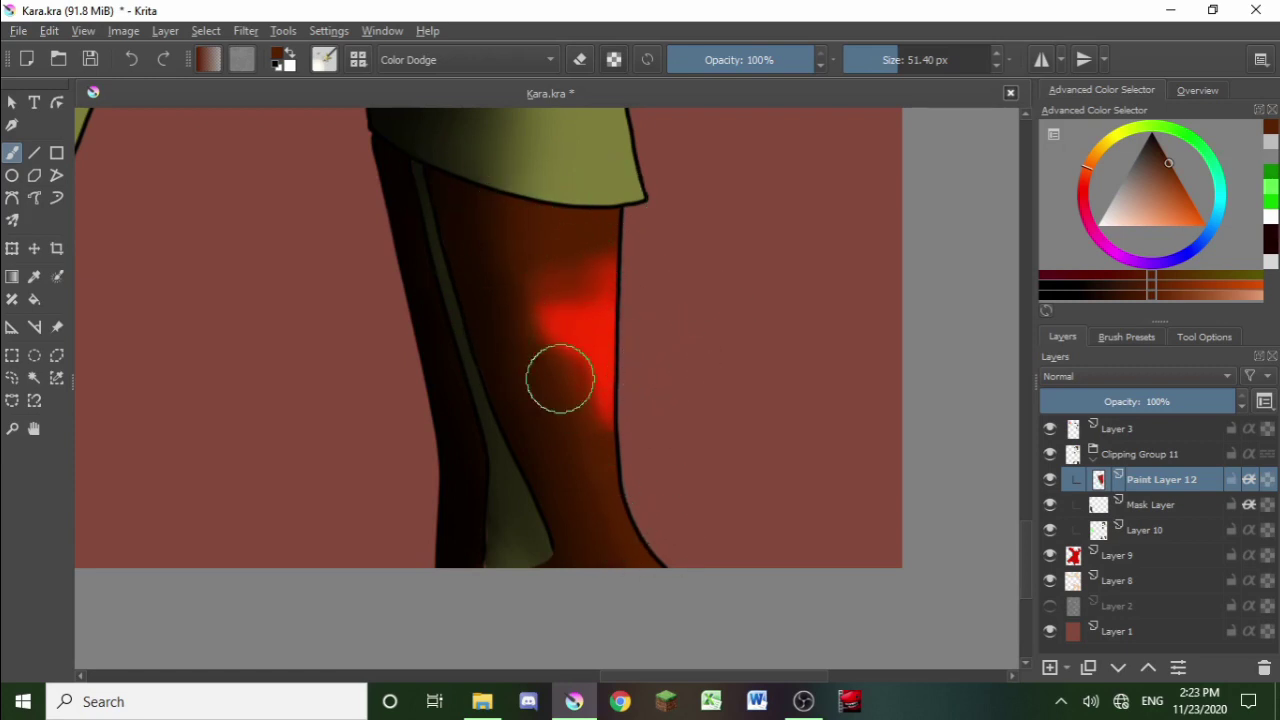
pyautogui.rightClick(655, 355)
pyautogui.click(720, 250)
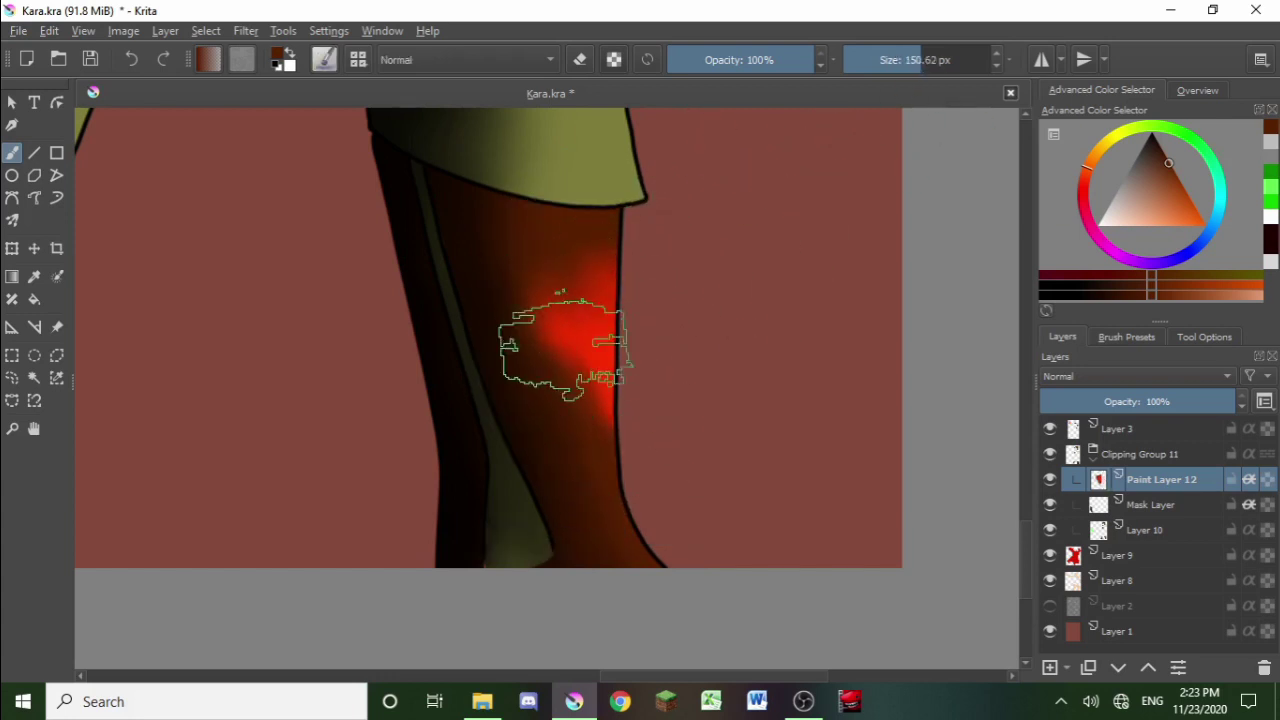
pyautogui.moveTo(563, 350)
pyautogui.mouseDown()
pyautogui.moveTo(593, 260)
pyautogui.moveTo(604, 493)
pyautogui.moveTo(594, 395)
pyautogui.moveTo(543, 298)
pyautogui.moveTo(566, 365)
pyautogui.moveTo(534, 250)
pyautogui.moveTo(589, 248)
pyautogui.moveTo(538, 268)
pyautogui.moveTo(544, 357)
pyautogui.moveTo(603, 462)
pyautogui.moveTo(539, 215)
pyautogui.moveTo(603, 428)
pyautogui.moveTo(553, 245)
pyautogui.moveTo(591, 240)
pyautogui.moveTo(590, 387)
pyautogui.moveTo(583, 336)
pyautogui.moveTo(606, 307)
pyautogui.moveTo(600, 416)
pyautogui.moveTo(589, 252)
pyautogui.moveTo(562, 248)
pyautogui.moveTo(593, 419)
pyautogui.moveTo(585, 292)
pyautogui.moveTo(574, 320)
pyautogui.moveTo(546, 306)
pyautogui.moveTo(580, 413)
pyautogui.mouseUp()
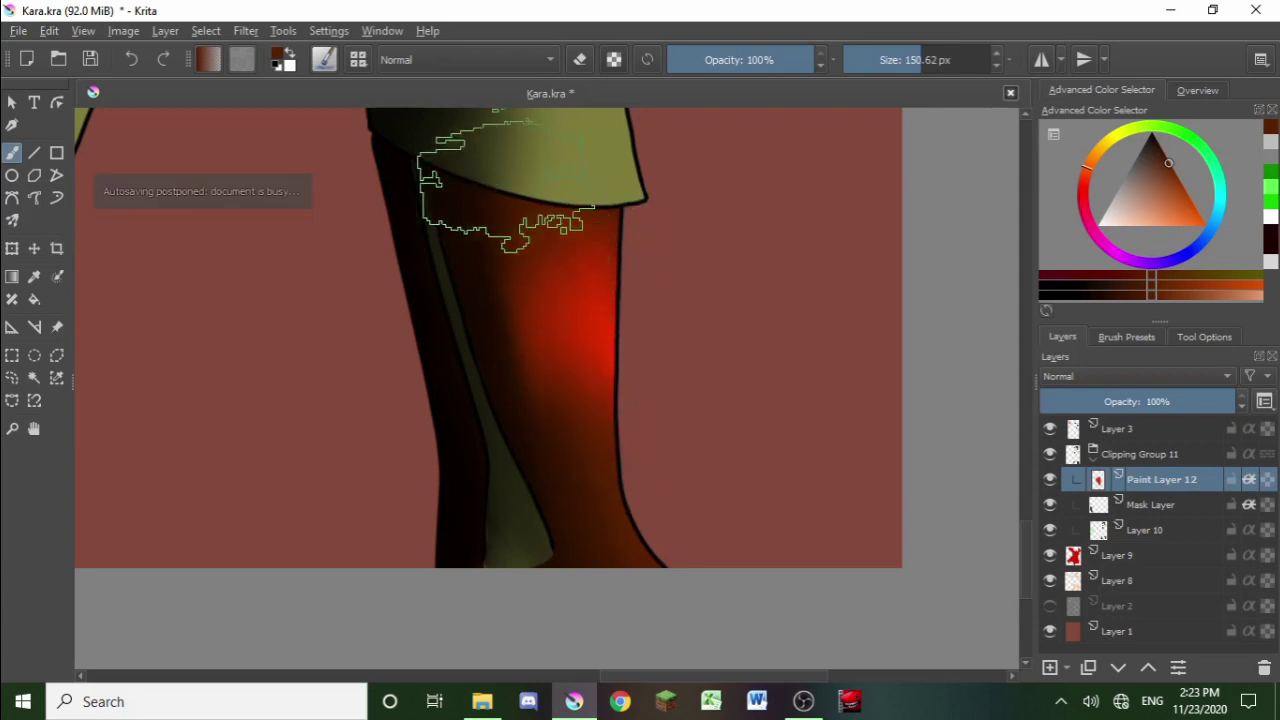
# Step: Turn on eraser mode at 54.10 px and erase the inner edge of the red glow on the image's right boot
pyautogui.click(580, 61)
pyautogui.click(895, 60)
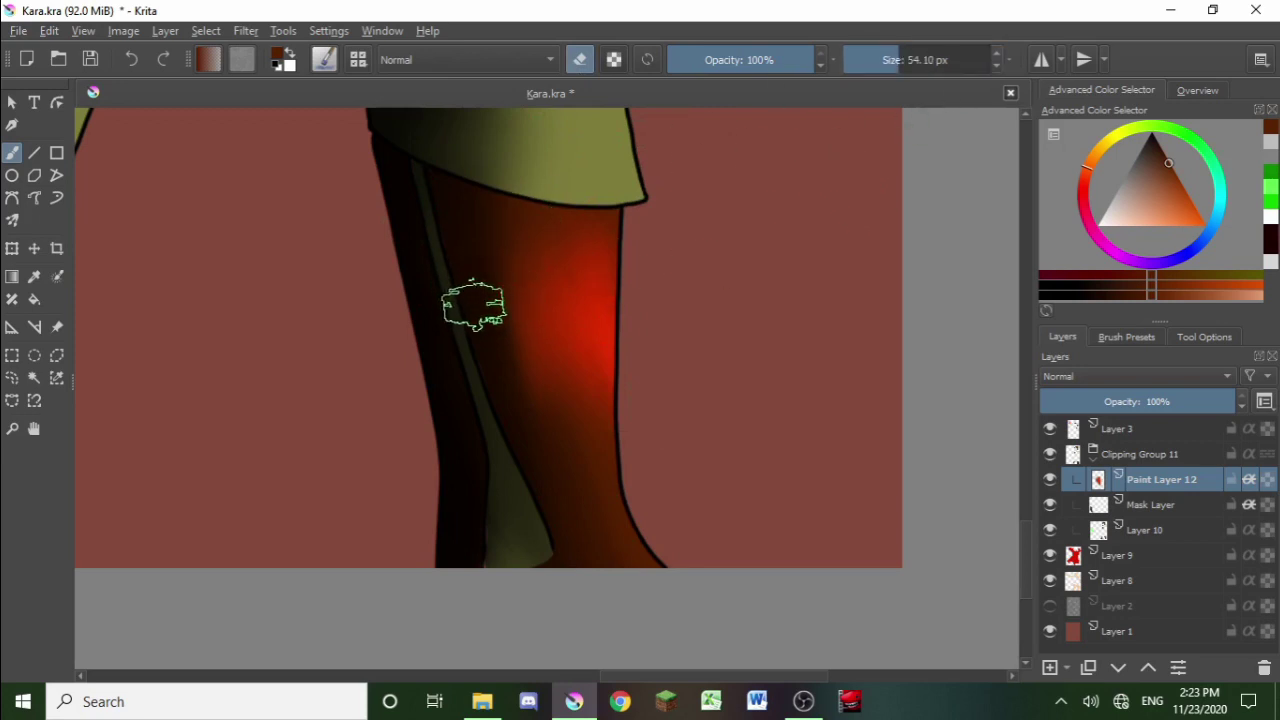
pyautogui.moveTo(491, 257); pyautogui.dragTo(516, 404)
pyautogui.moveTo(504, 236); pyautogui.dragTo(538, 397)
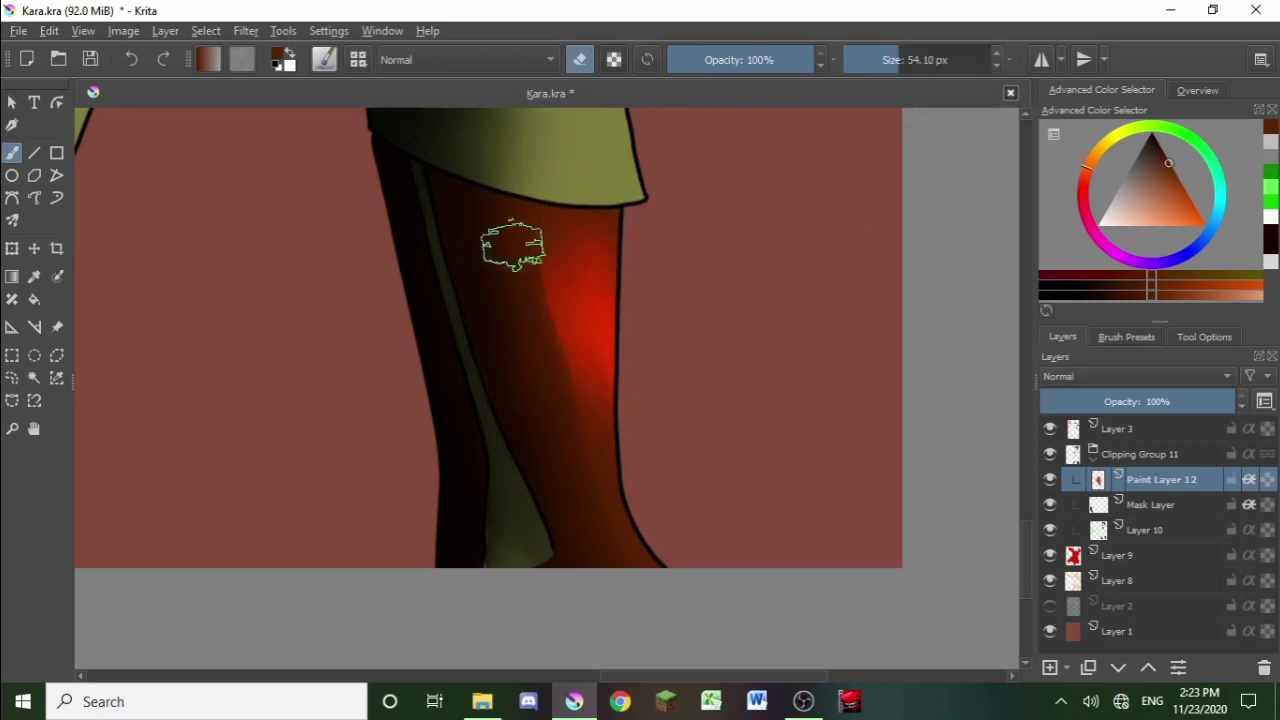
pyautogui.moveTo(514, 246); pyautogui.dragTo(558, 426)
pyautogui.moveTo(544, 244)
pyautogui.mouseDown()
pyautogui.moveTo(575, 270)
pyautogui.moveTo(550, 257)
pyautogui.moveTo(543, 276)
pyautogui.moveTo(577, 369)
pyautogui.mouseUp()
pyautogui.moveTo(544, 221); pyautogui.dragTo(568, 369)
pyautogui.moveTo(579, 221)
pyautogui.mouseDown()
pyautogui.moveTo(588, 348)
pyautogui.moveTo(610, 362)
pyautogui.moveTo(603, 222)
pyautogui.moveTo(612, 430)
pyautogui.moveTo(578, 225)
pyautogui.moveTo(570, 291)
pyautogui.moveTo(598, 380)
pyautogui.mouseUp()
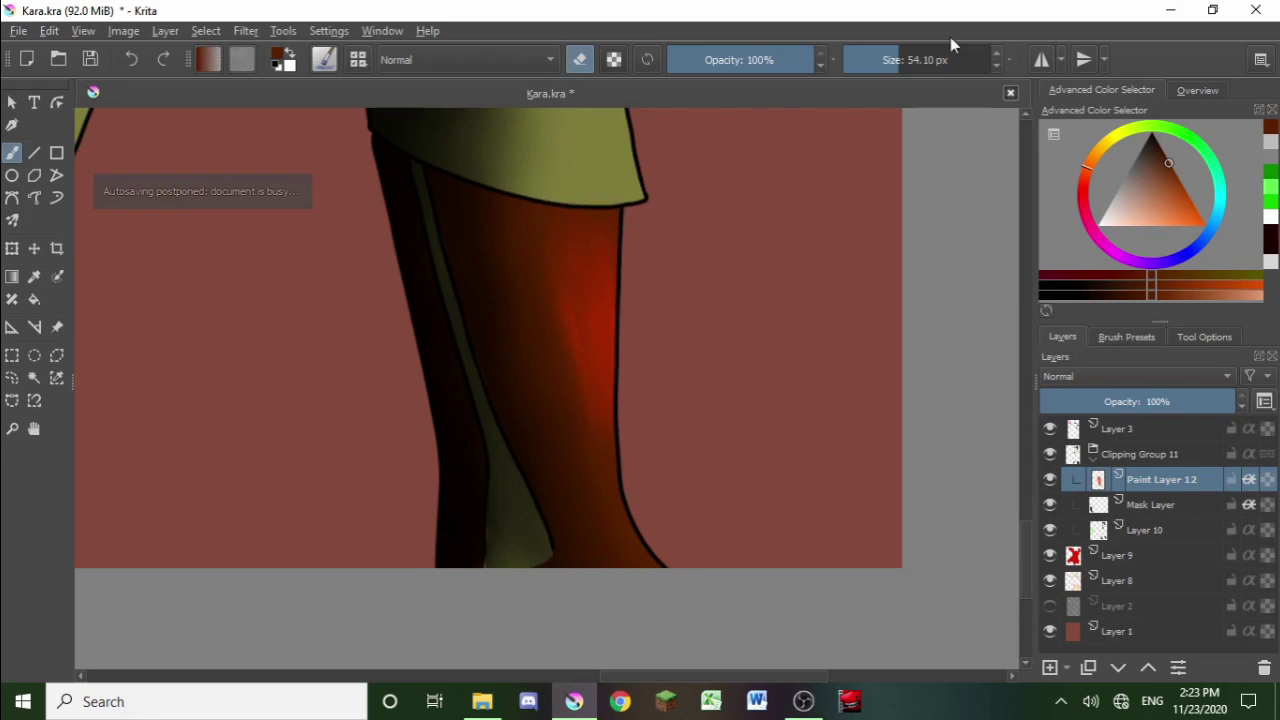
# Step: Enlarge the eraser brush to 211.88 px and soften the remaining red highlight along the boot's outer side
pyautogui.click(930, 60)
pyautogui.moveTo(582, 294)
pyautogui.mouseDown()
pyautogui.moveTo(598, 290)
pyautogui.moveTo(610, 423)
pyautogui.mouseUp()
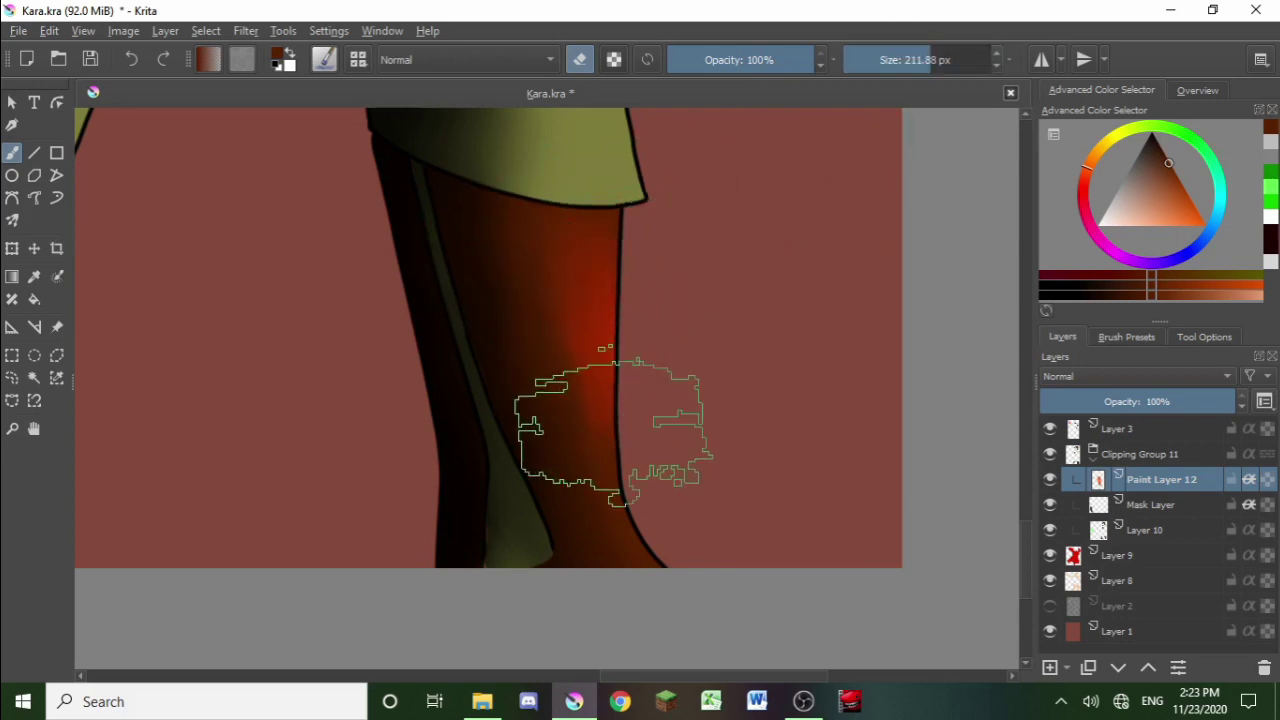
pyautogui.moveTo(581, 265); pyautogui.dragTo(619, 424)
pyautogui.moveTo(596, 336); pyautogui.dragTo(591, 345)
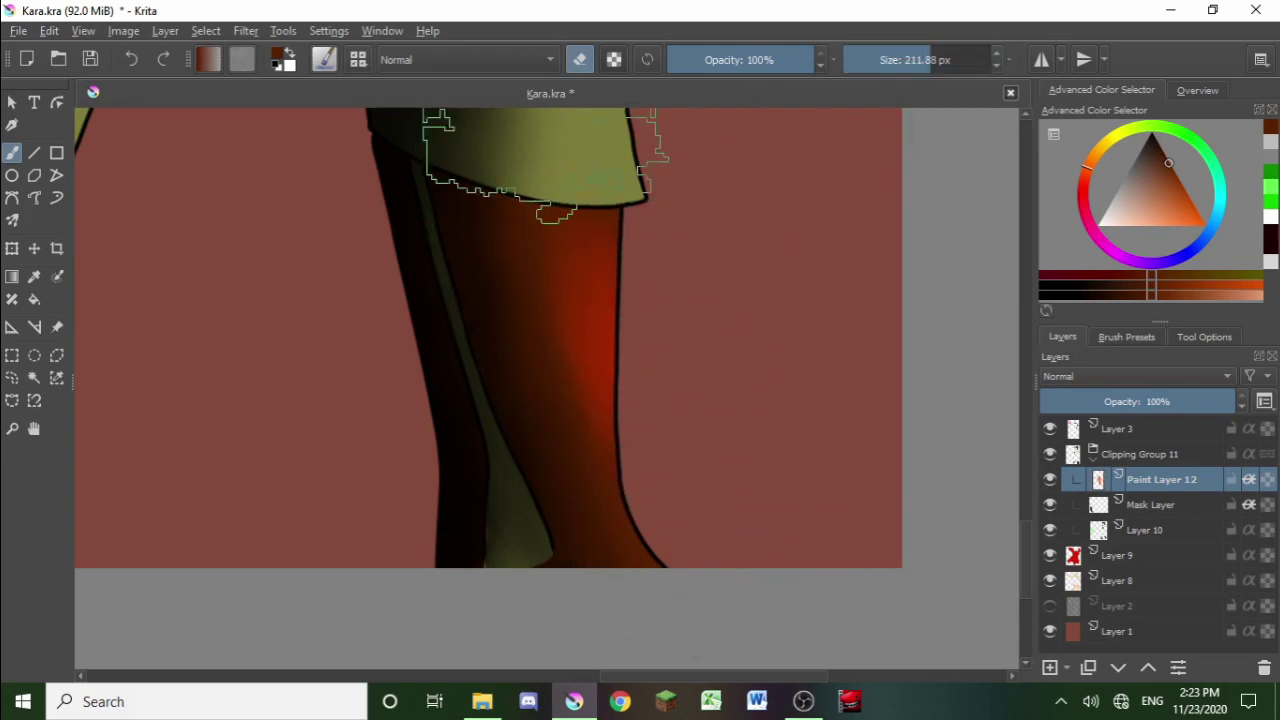
pyautogui.scroll(-2, 497, 157)
pyautogui.scroll(-1, 632, 525)
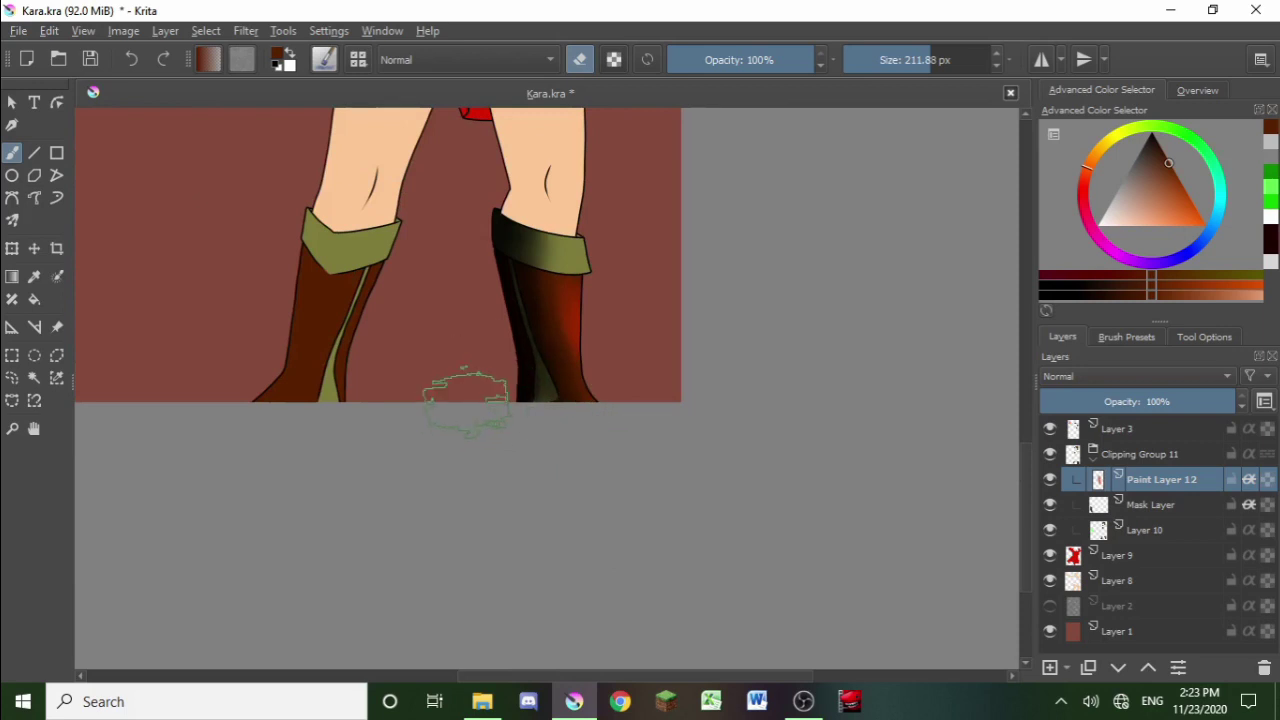
pyautogui.scroll(2, 505, 335)
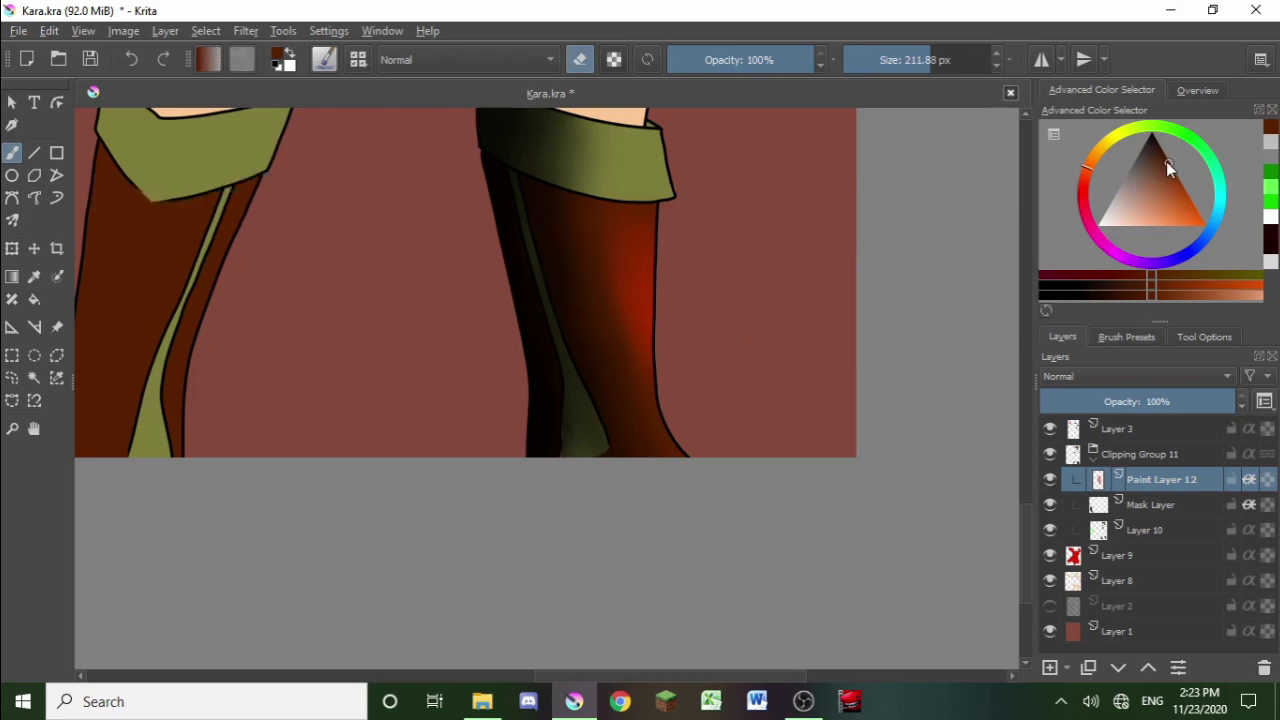
# Step: Pick a lighter brown, turn off eraser mode, and set the Color Dodge brush to 56.90 px for the image's left boot
pyautogui.moveTo(1166, 163); pyautogui.dragTo(1164, 181)
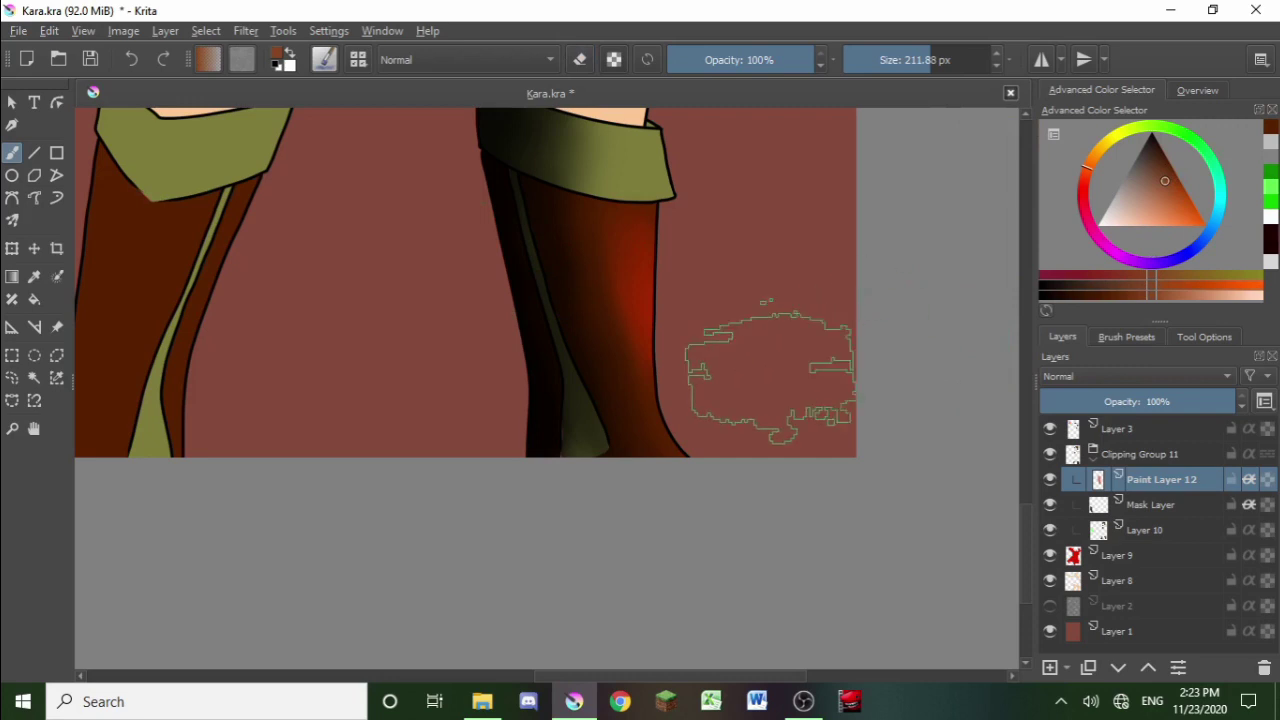
pyautogui.scroll(-2, 752, 365)
pyautogui.scroll(2, 386, 320)
pyautogui.rightClick(423, 328)
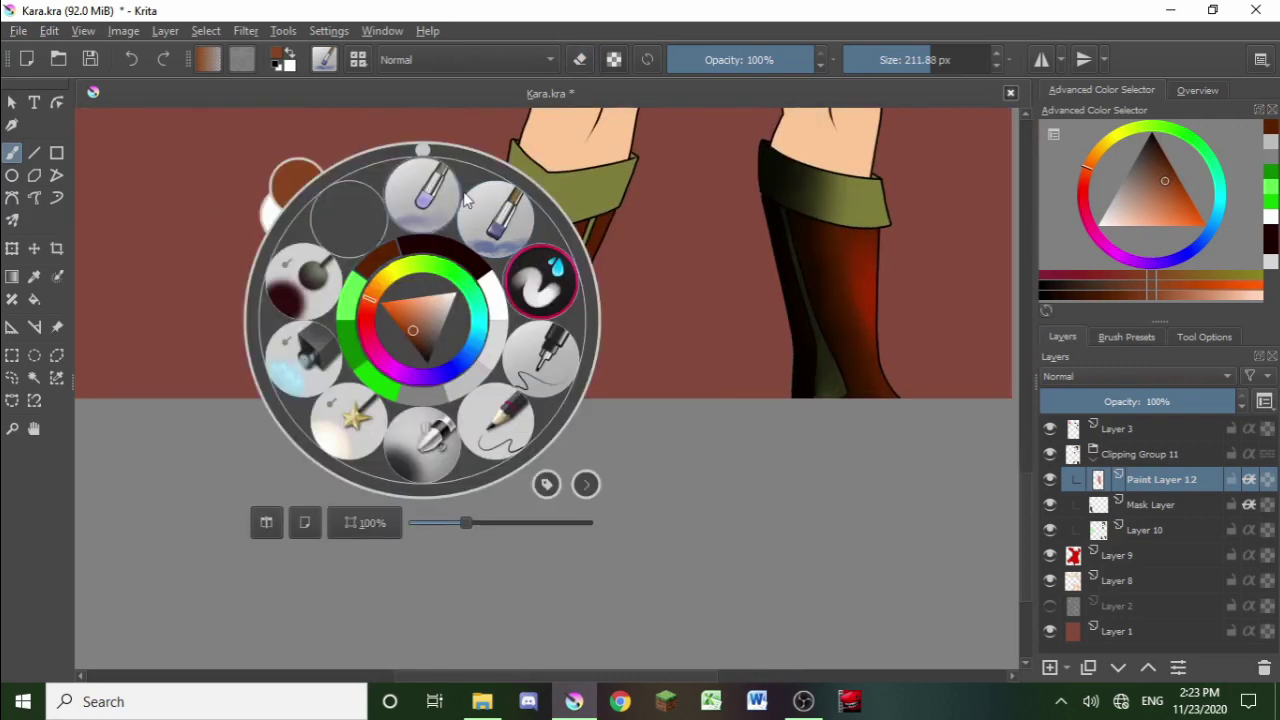
pyautogui.click(355, 440)
pyautogui.click(885, 60)
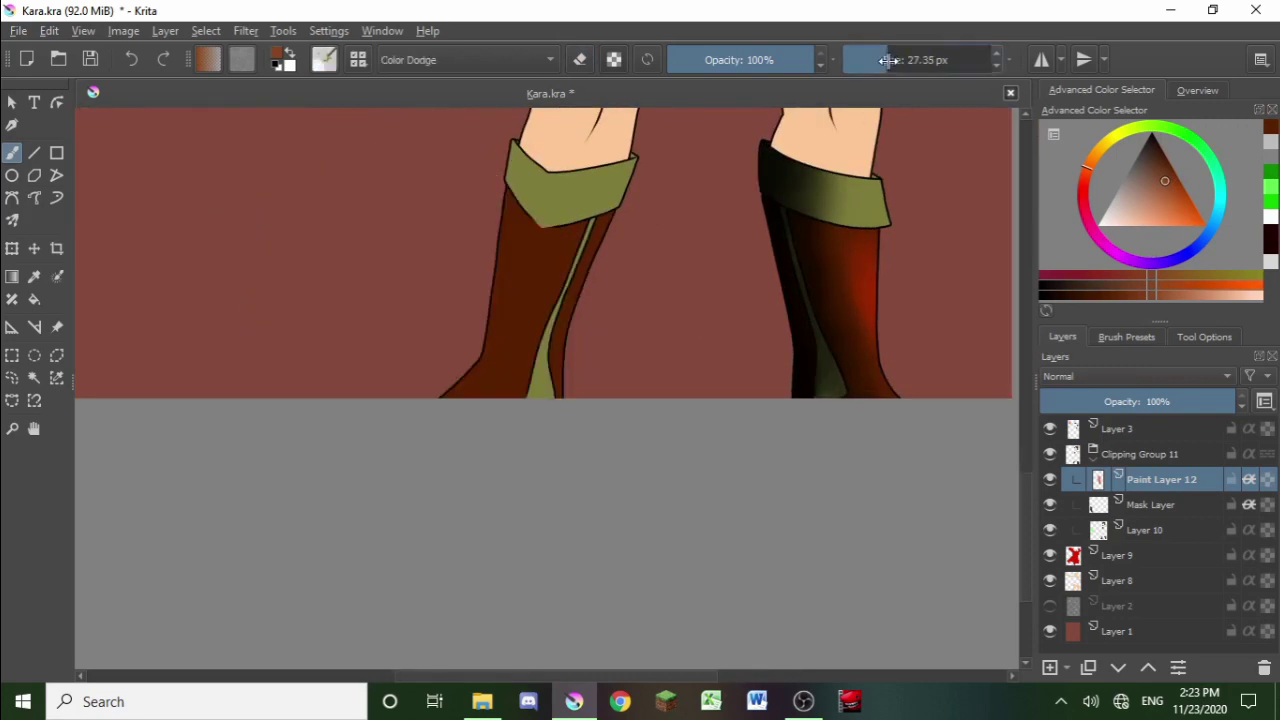
pyautogui.scroll(1, 469, 280)
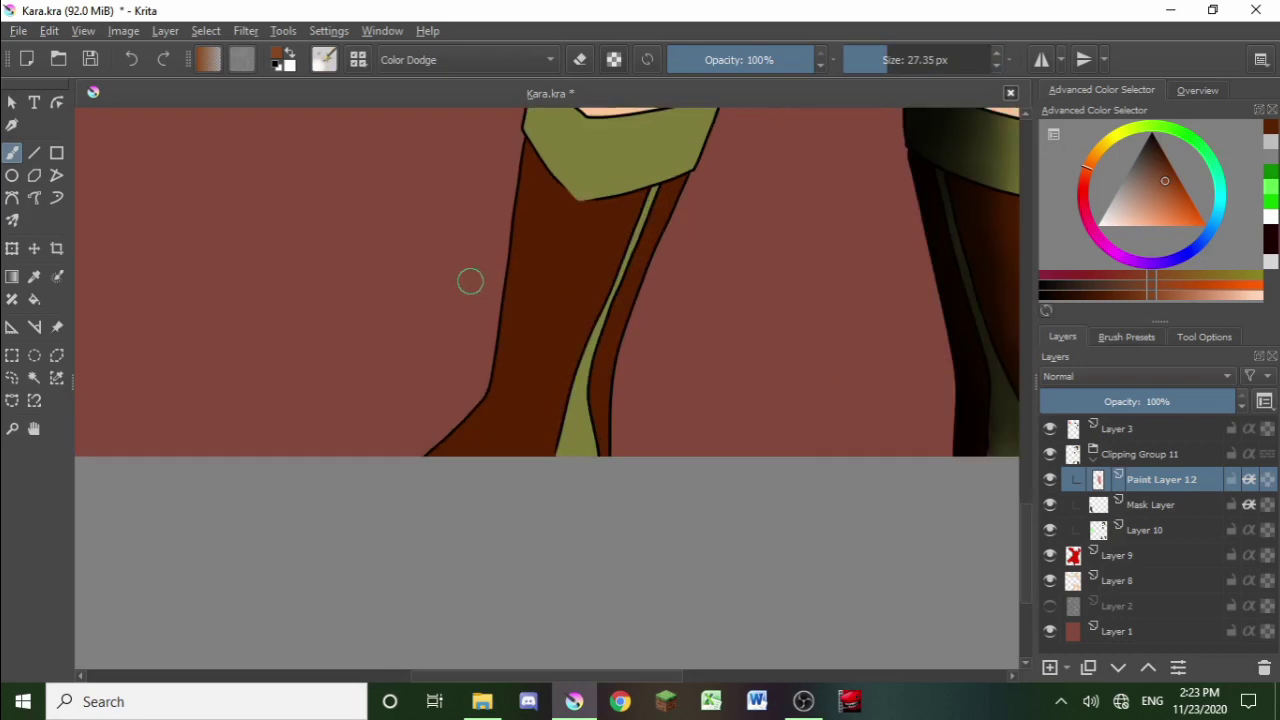
pyautogui.click(895, 60)
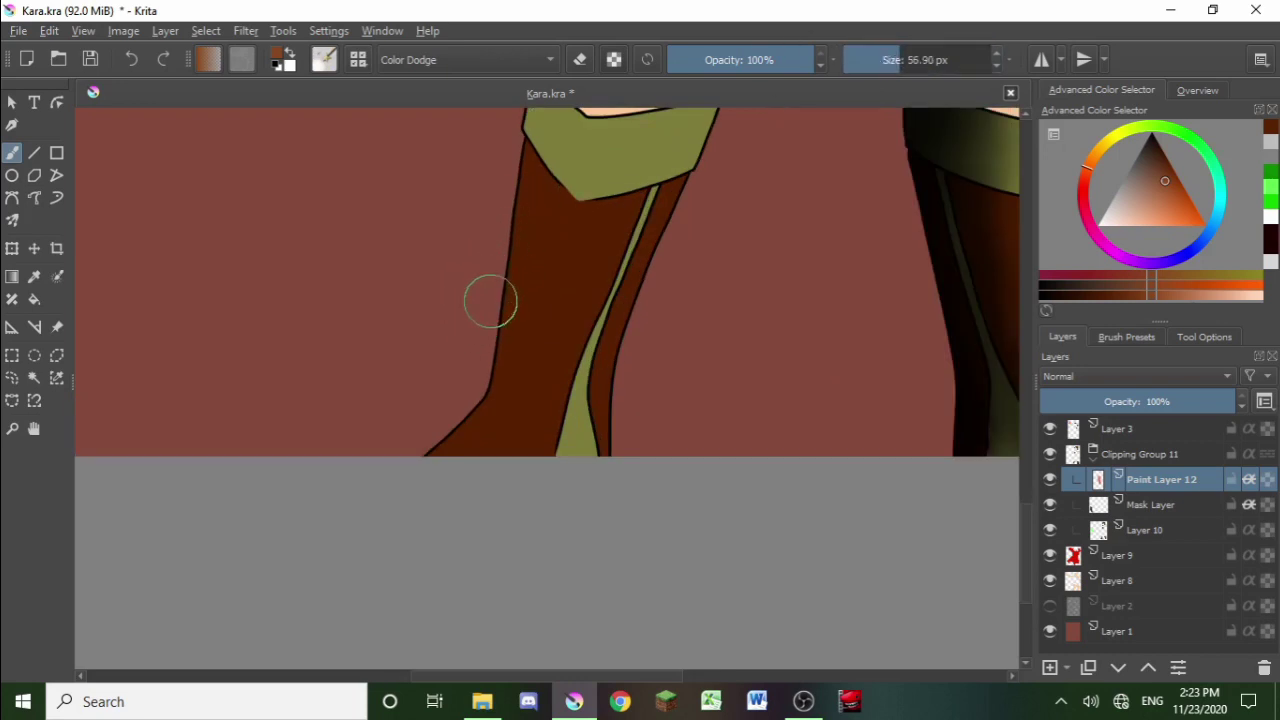
pyautogui.scroll(1, 488, 230)
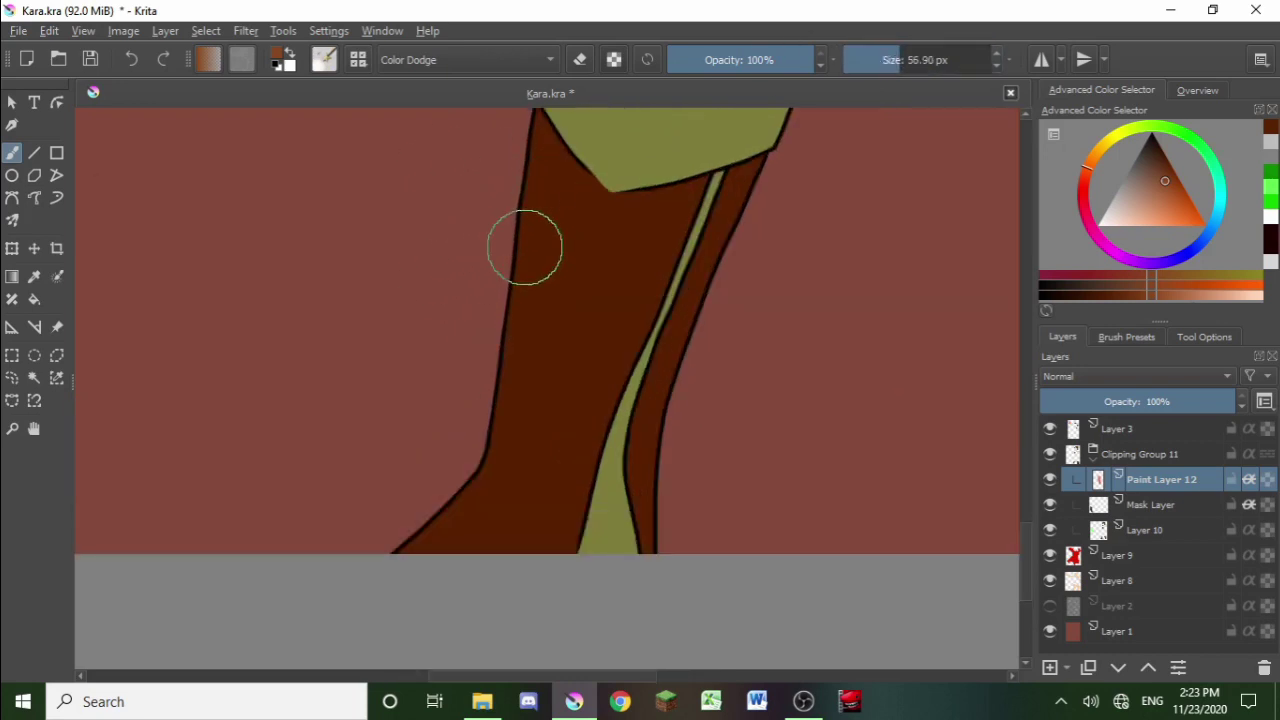
# Step: Brush an orange Color Dodge highlight down the outer side of the image's left boot
pyautogui.moveTo(541, 241)
pyautogui.mouseDown()
pyautogui.moveTo(549, 214)
pyautogui.moveTo(515, 445)
pyautogui.mouseUp()
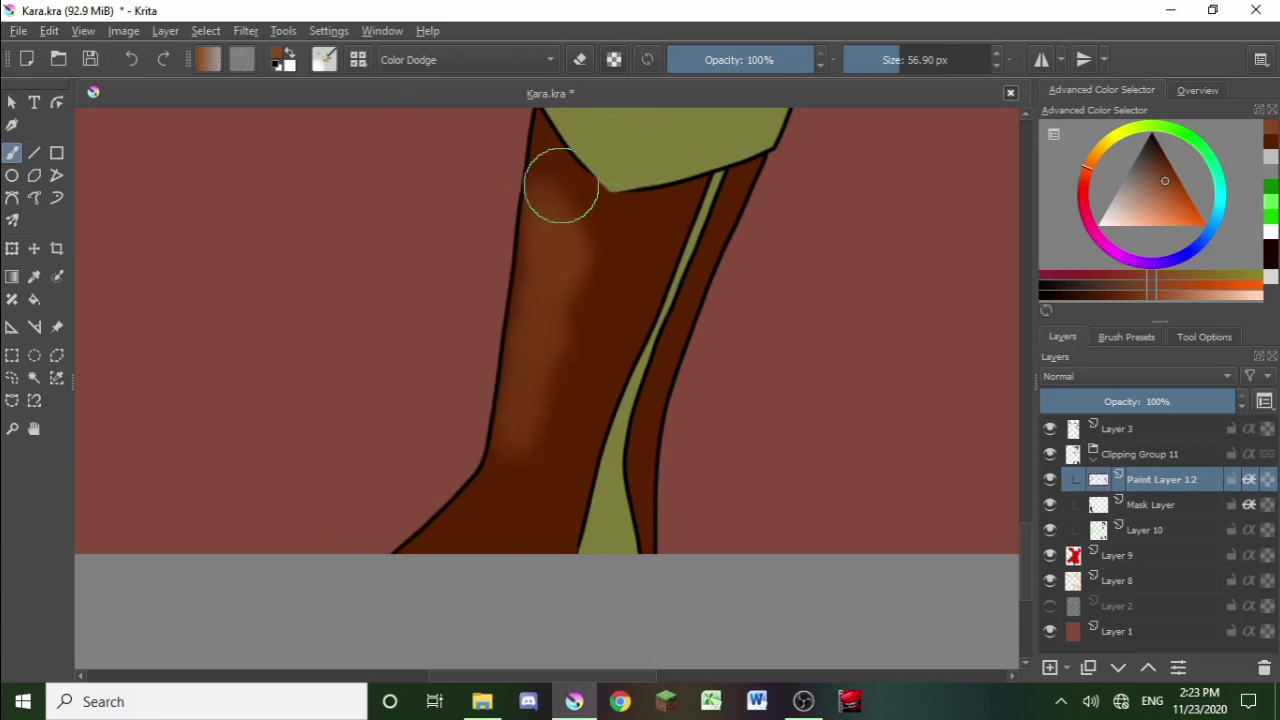
pyautogui.moveTo(543, 194)
pyautogui.mouseDown()
pyautogui.moveTo(551, 253)
pyautogui.moveTo(529, 365)
pyautogui.moveTo(544, 204)
pyautogui.moveTo(553, 259)
pyautogui.moveTo(530, 330)
pyautogui.moveTo(543, 429)
pyautogui.mouseUp()
pyautogui.moveTo(537, 209)
pyautogui.mouseDown()
pyautogui.moveTo(546, 260)
pyautogui.moveTo(531, 420)
pyautogui.mouseUp()
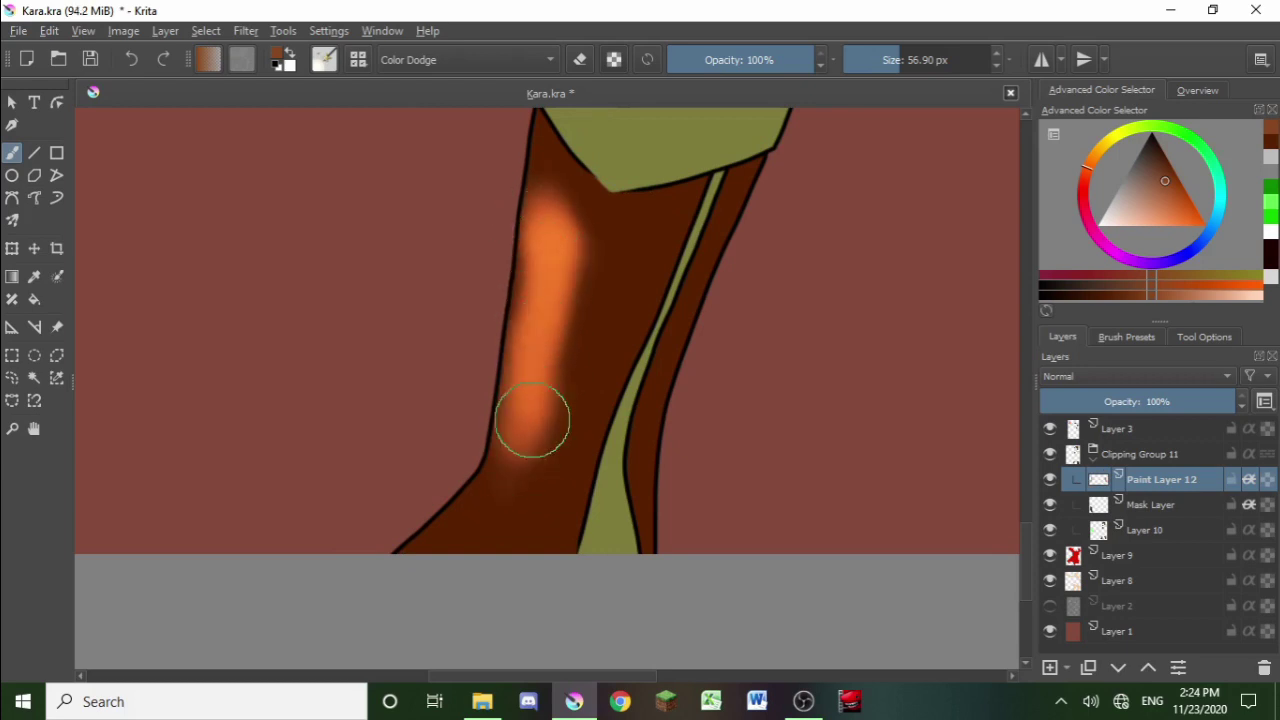
pyautogui.scroll(-1, 442, 172)
pyautogui.scroll(-1, 442, 172)
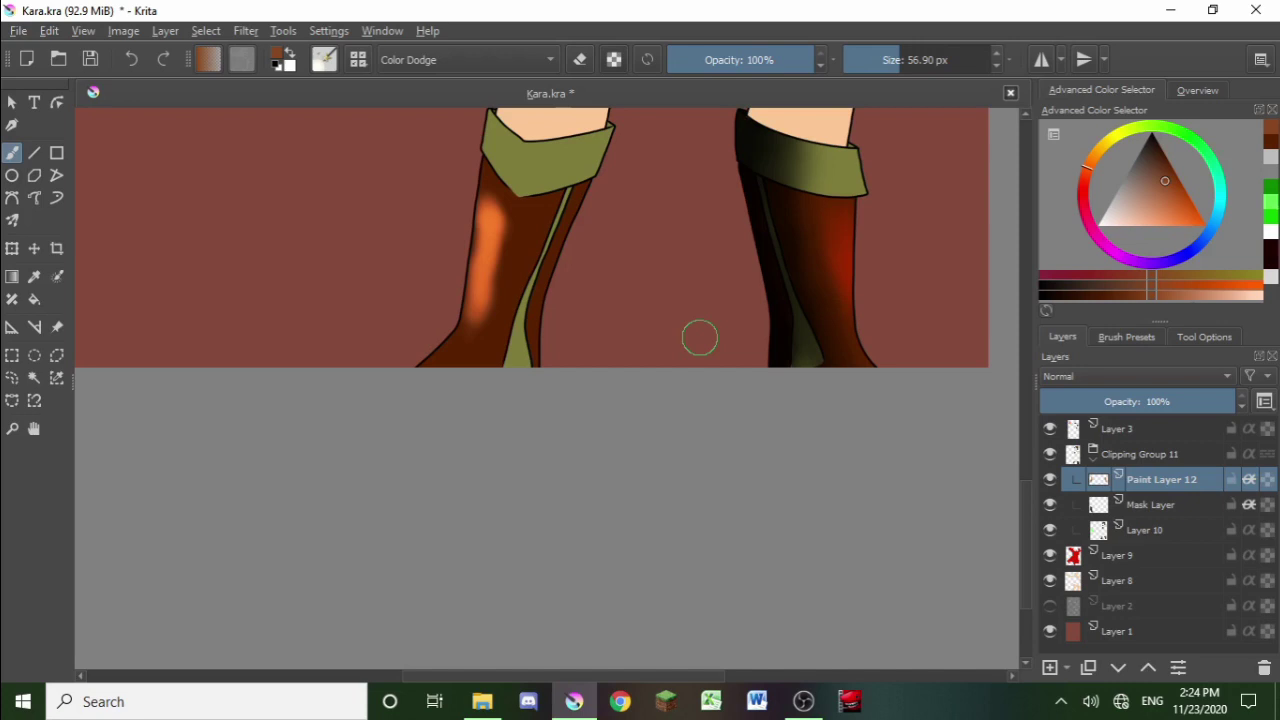
# Step: Try blending the left boot's orange highlight with the Normal-mode bristle brush at 390.25 px, and undo the blending and highlight strokes
pyautogui.rightClick(516, 267)
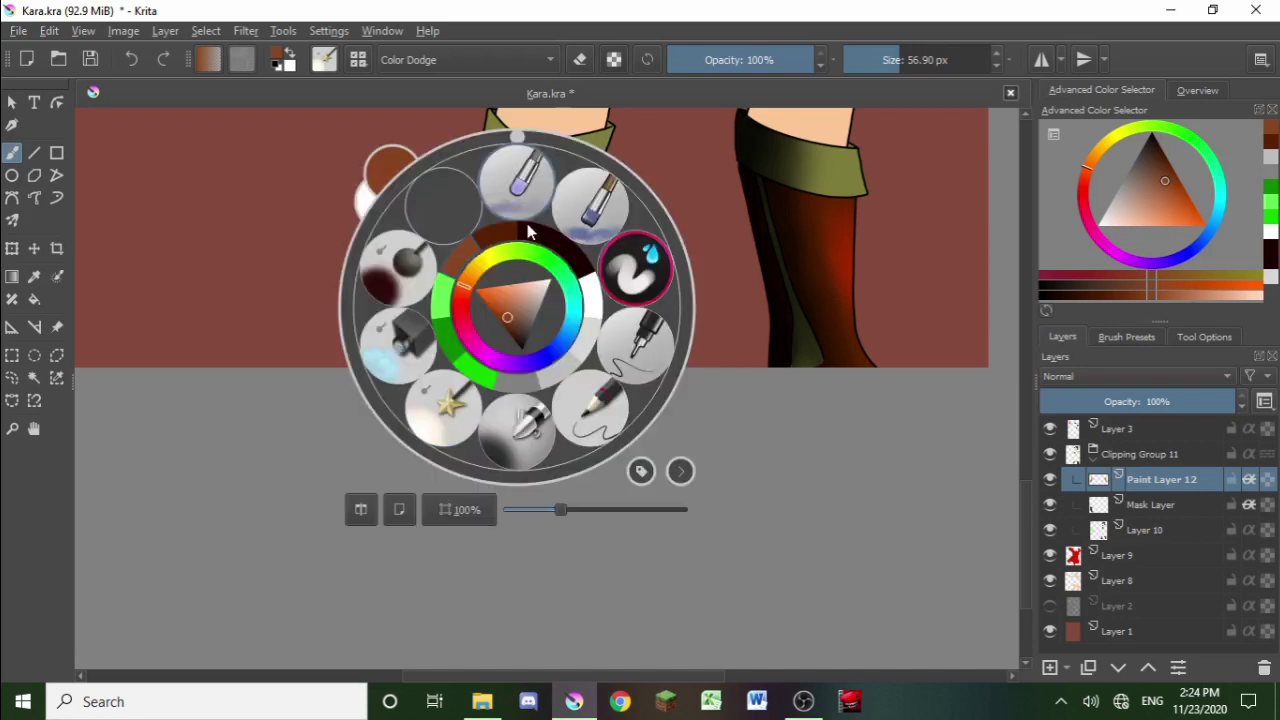
pyautogui.click(592, 228)
pyautogui.moveTo(944, 61); pyautogui.dragTo(955, 61)
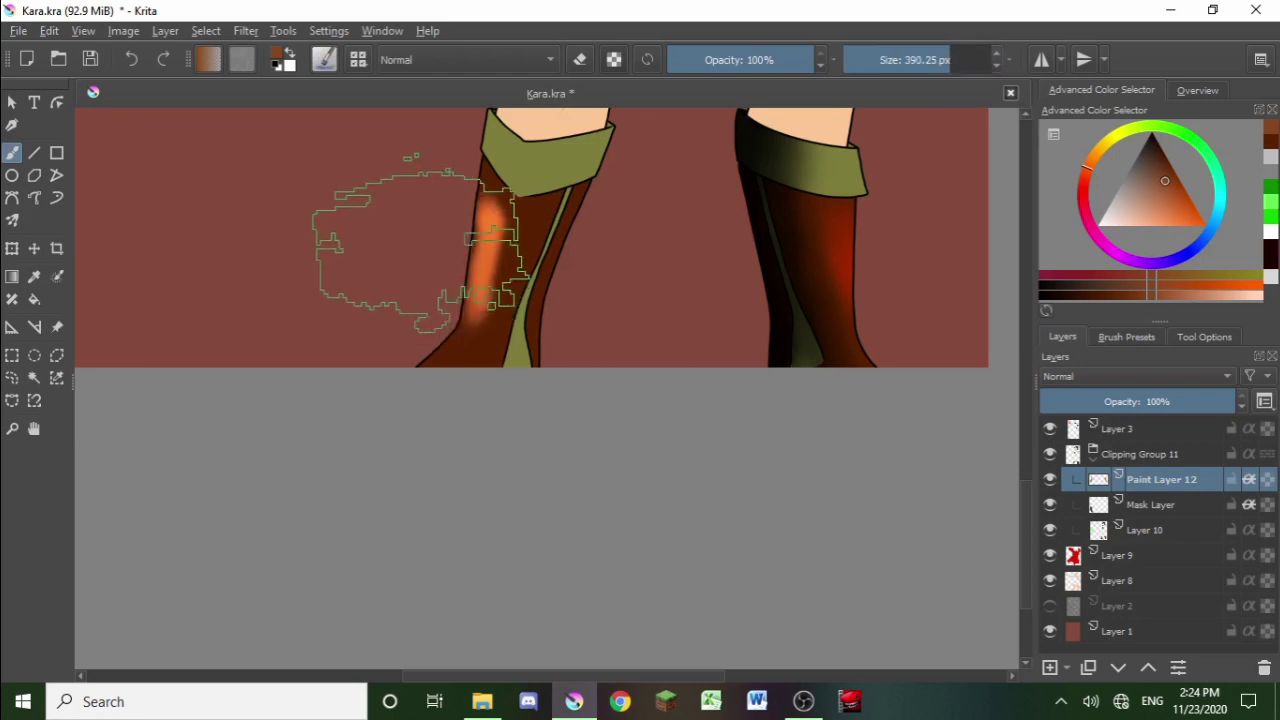
pyautogui.scroll(1, 430, 225)
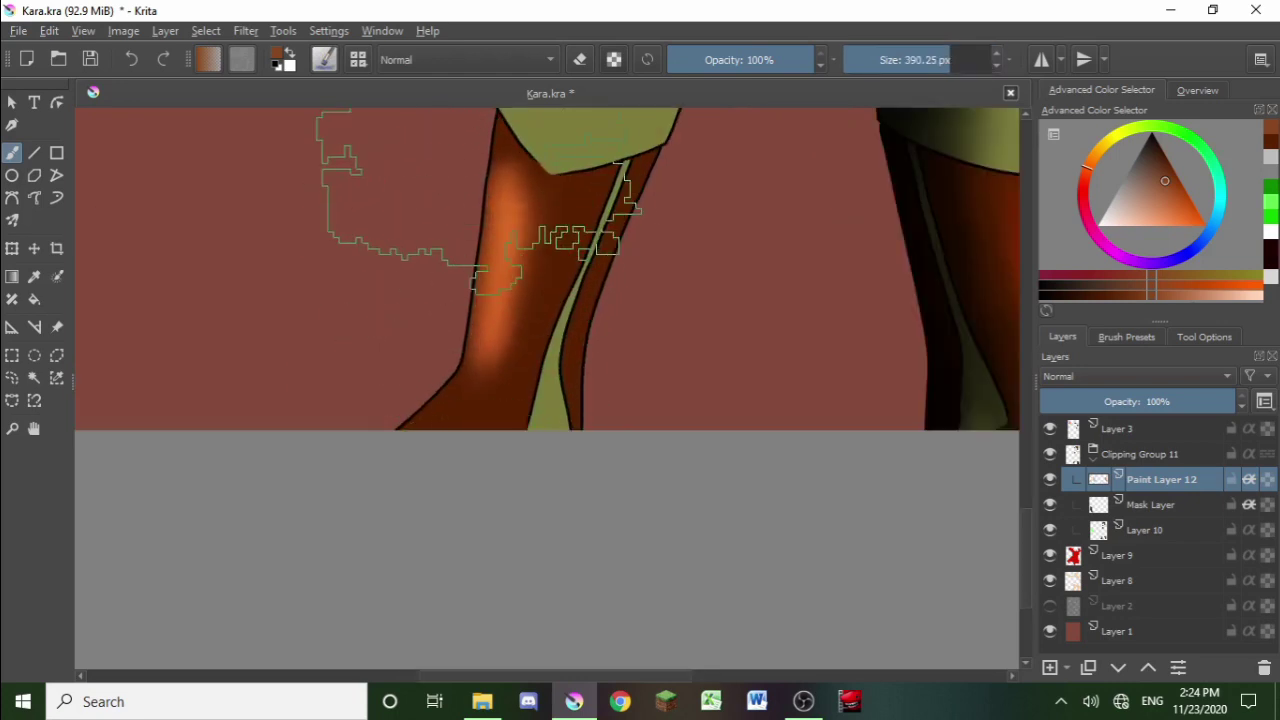
pyautogui.scroll(-2, 450, 325)
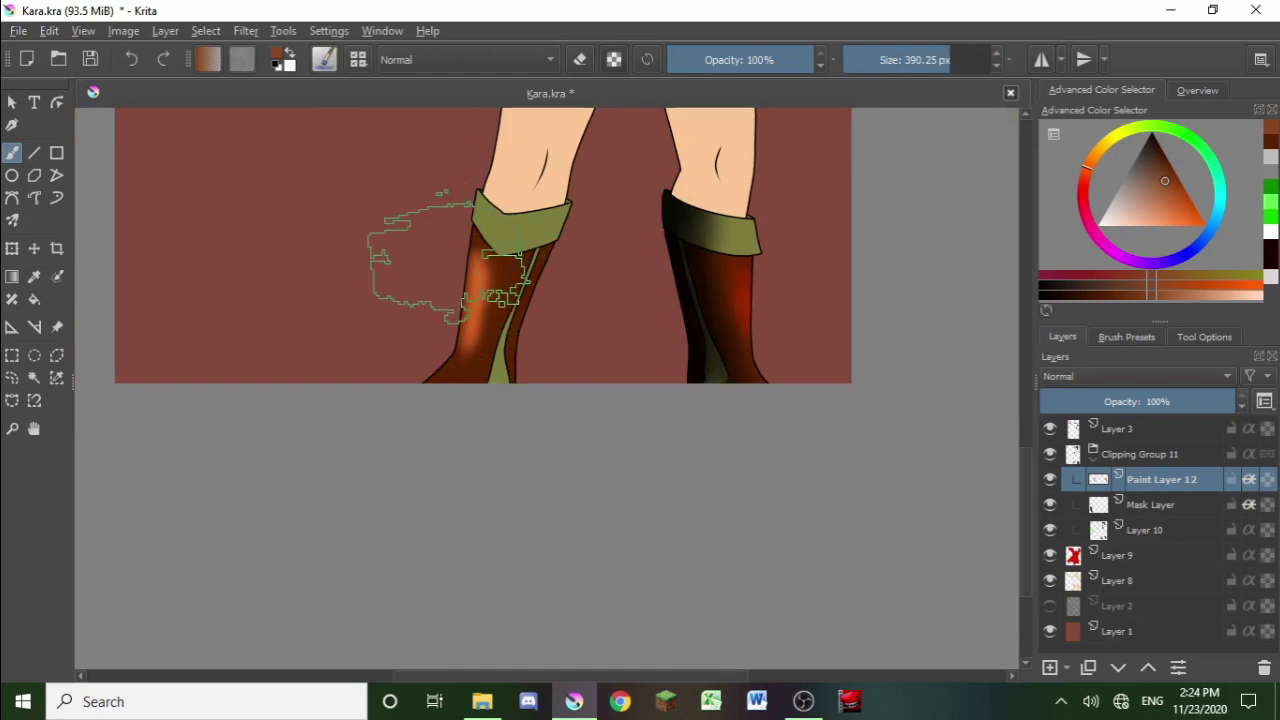
pyautogui.click(450, 255)
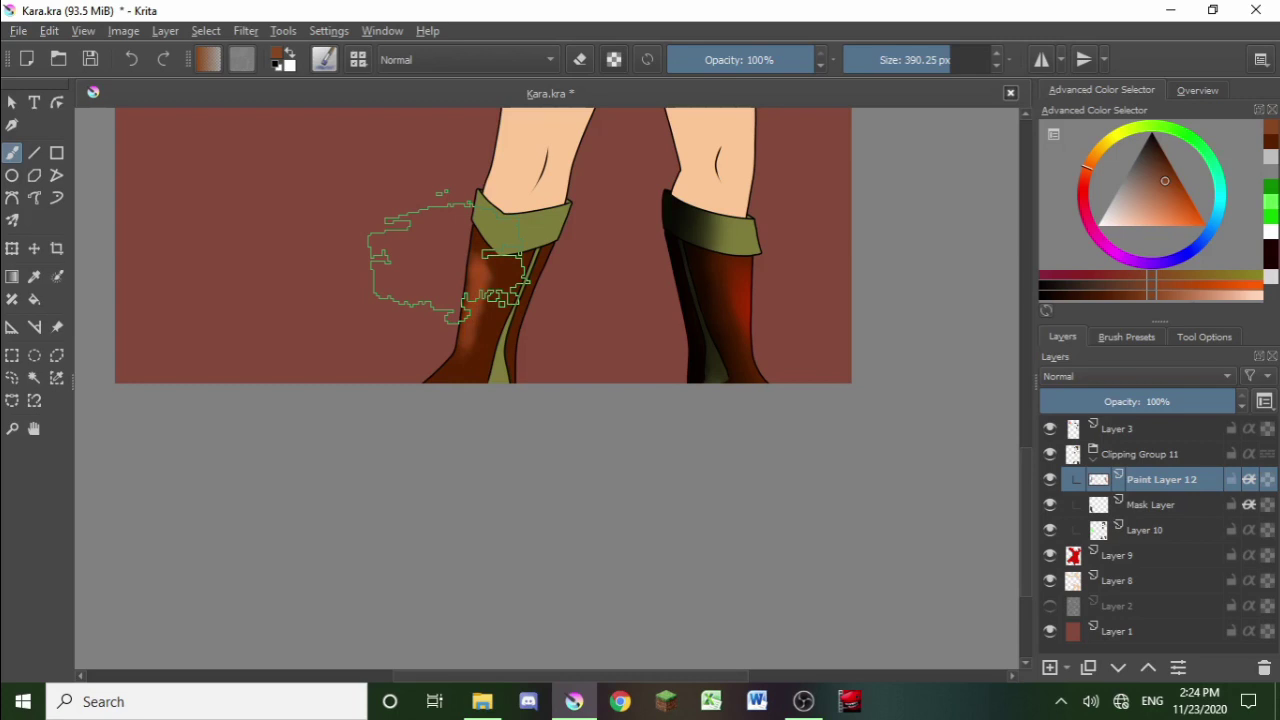
pyautogui.click(450, 256)
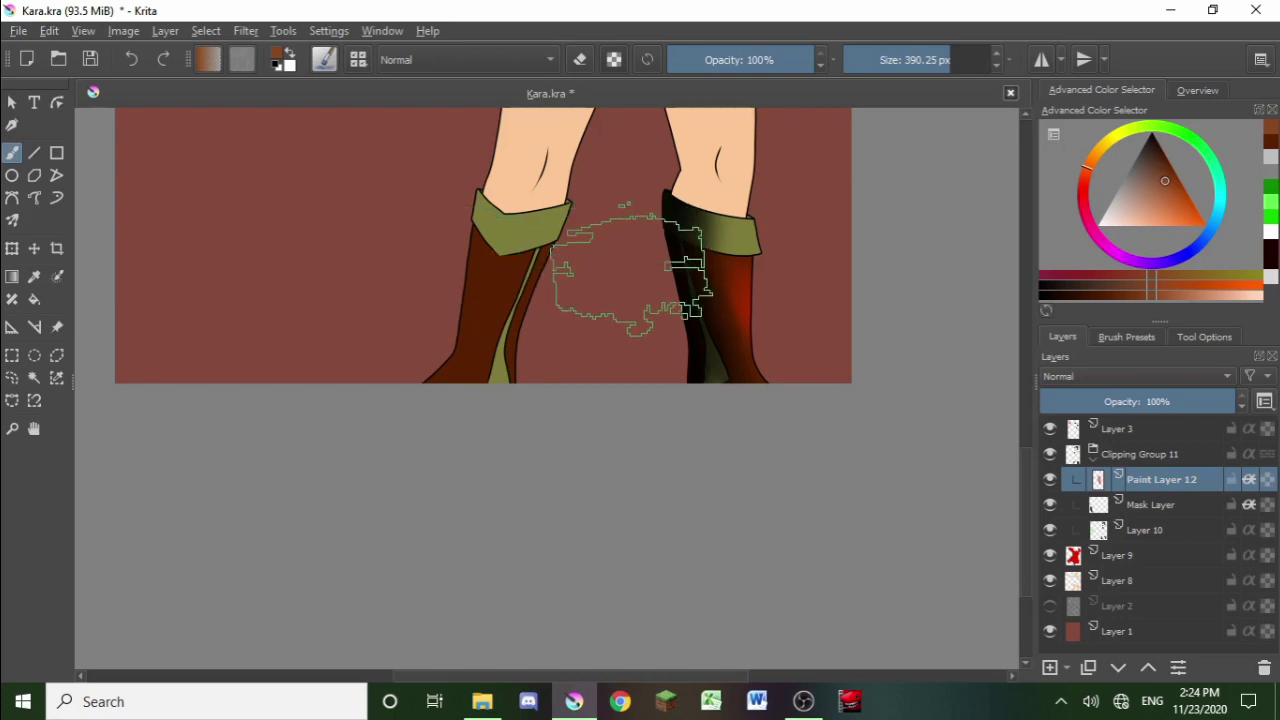
# Step: With a hard Normal-mode brush at 25.64 px, paint a light brown streak with a dot below it on the image's left boot
pyautogui.rightClick(686, 352)
pyautogui.click(790, 392)
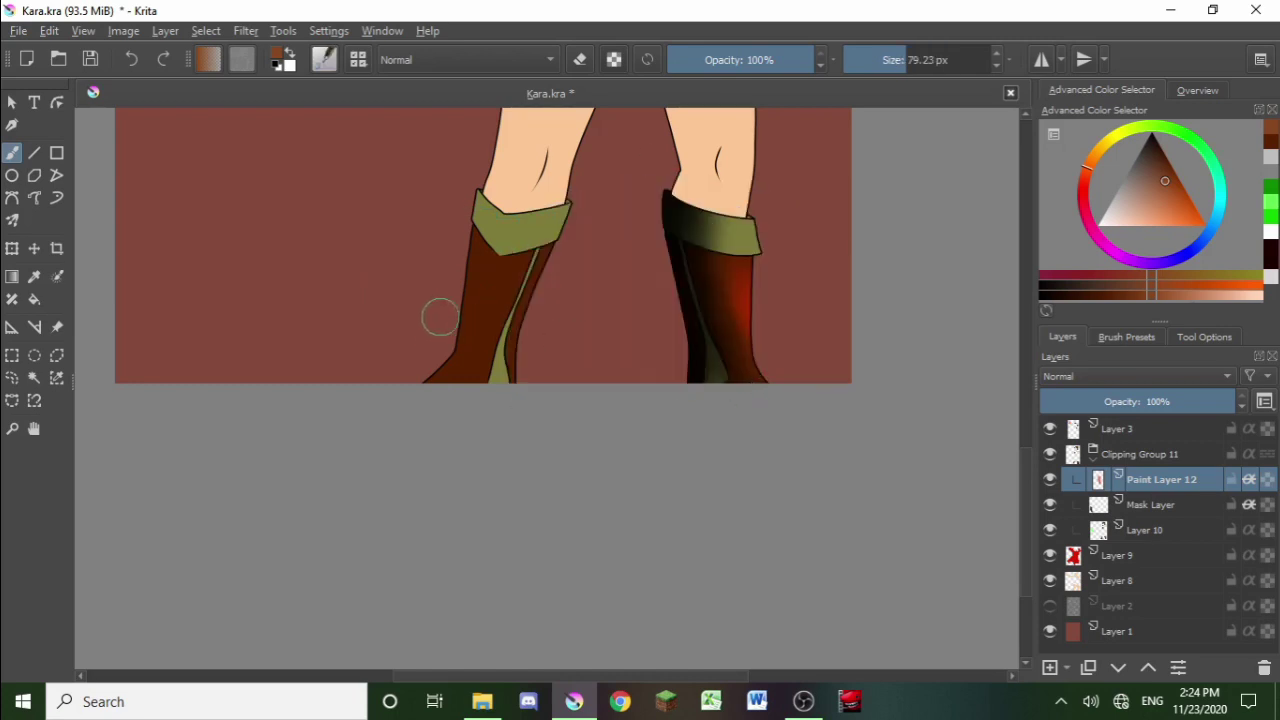
pyautogui.scroll(2, 457, 243)
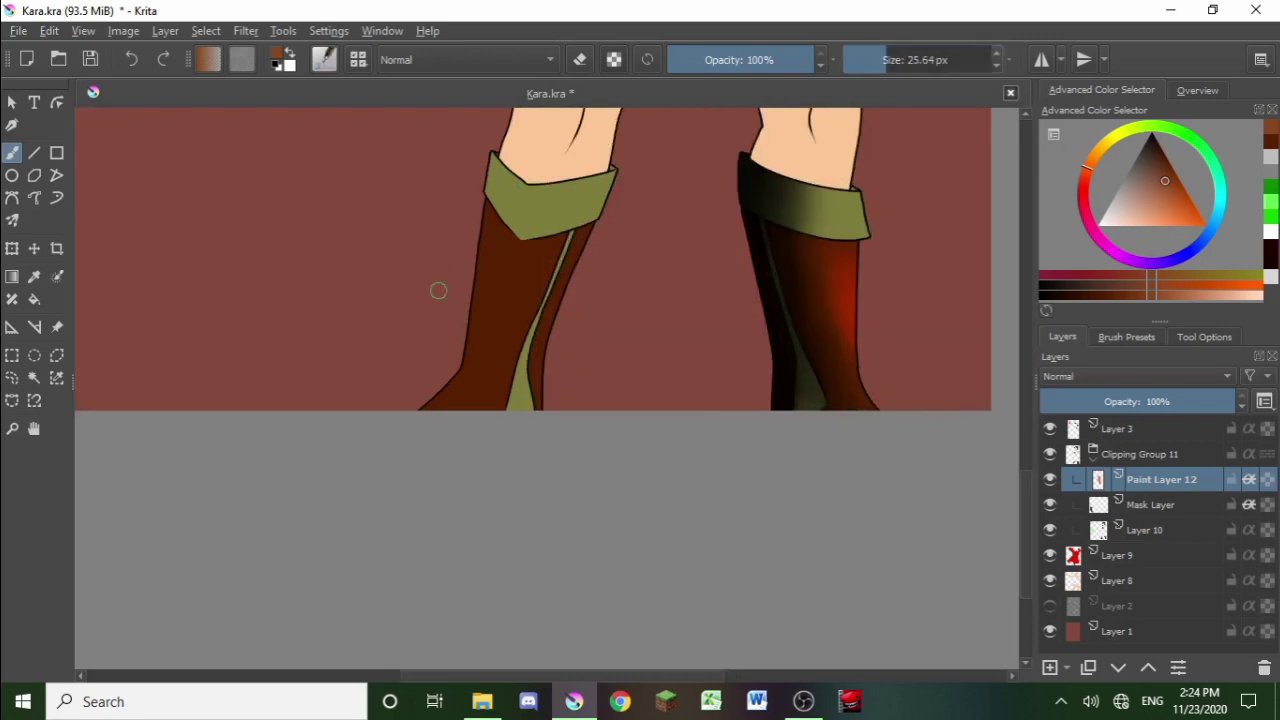
pyautogui.scroll(2, 437, 289)
pyautogui.moveTo(540, 212); pyautogui.dragTo(507, 372)
pyautogui.click(494, 437)
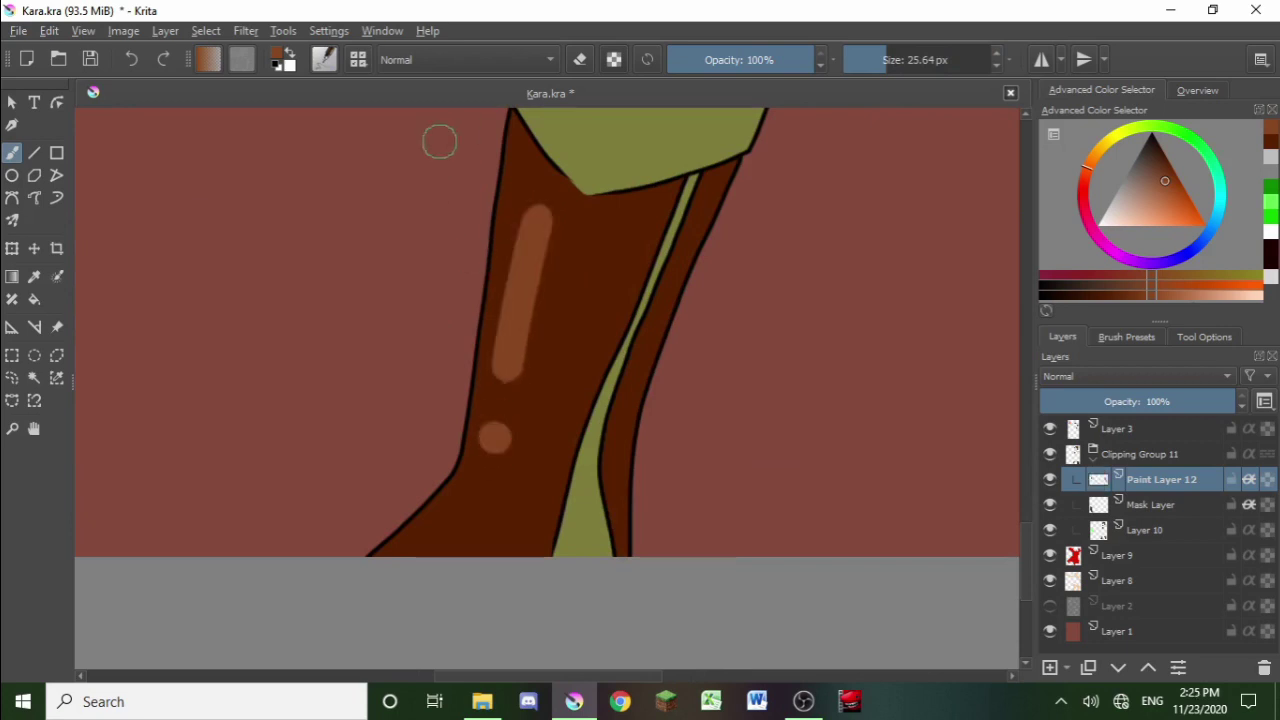
pyautogui.scroll(-4, 430, 180)
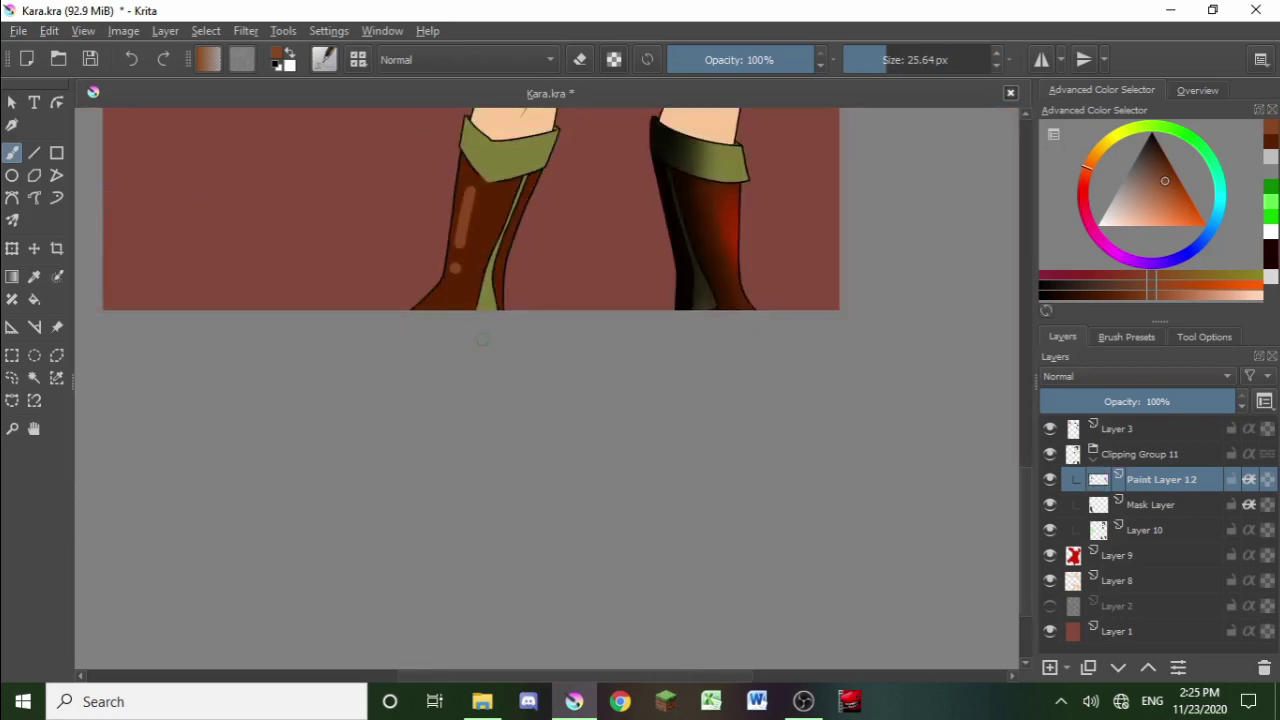
# Step: Undo the light brown streak and the dot painted on the image's left boot
pyautogui.hotkey('ctrl', 'z')
pyautogui.hotkey('ctrl', 'z')
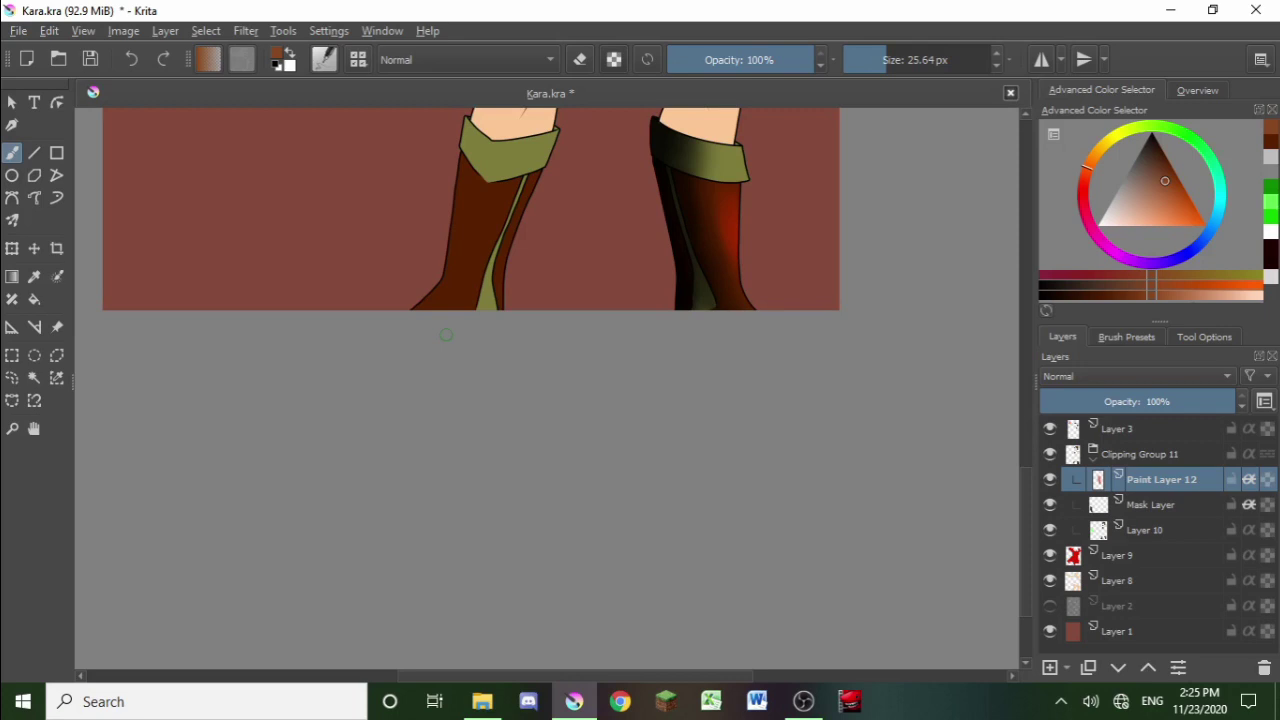
pyautogui.scroll(3, 750, 140)
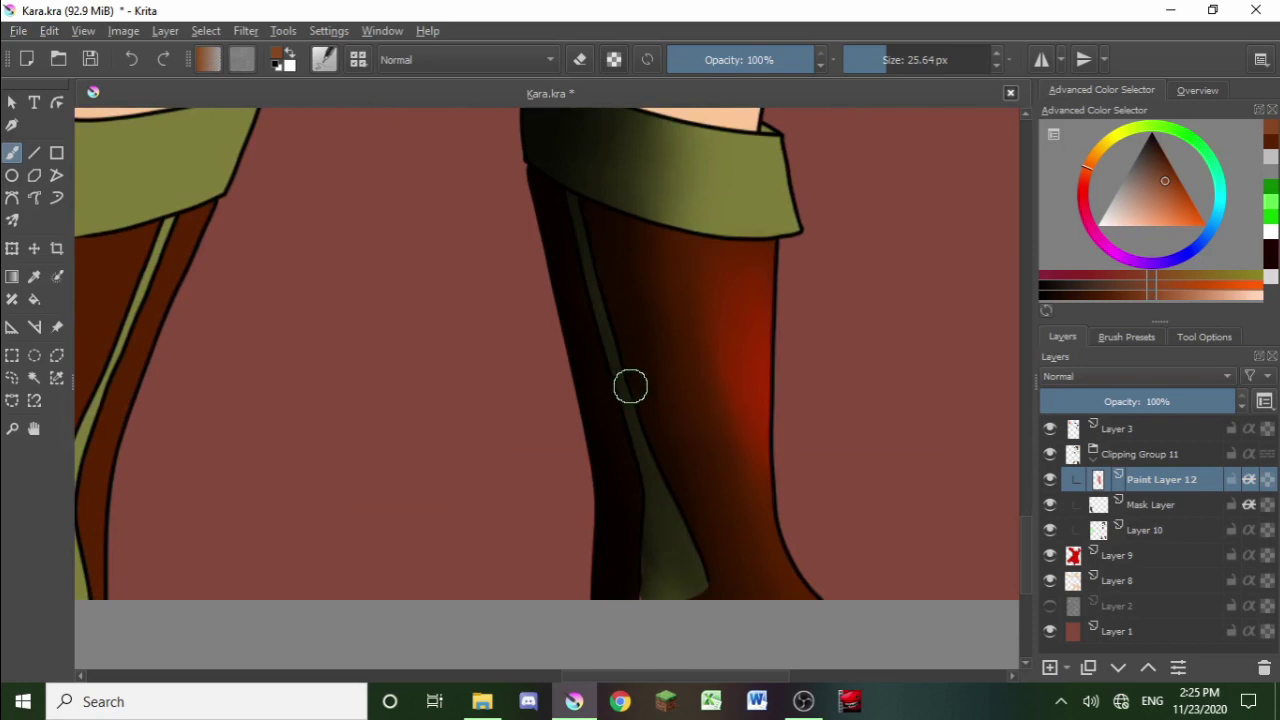
pyautogui.scroll(-3, 676, 355)
pyautogui.scroll(1, 330, 283)
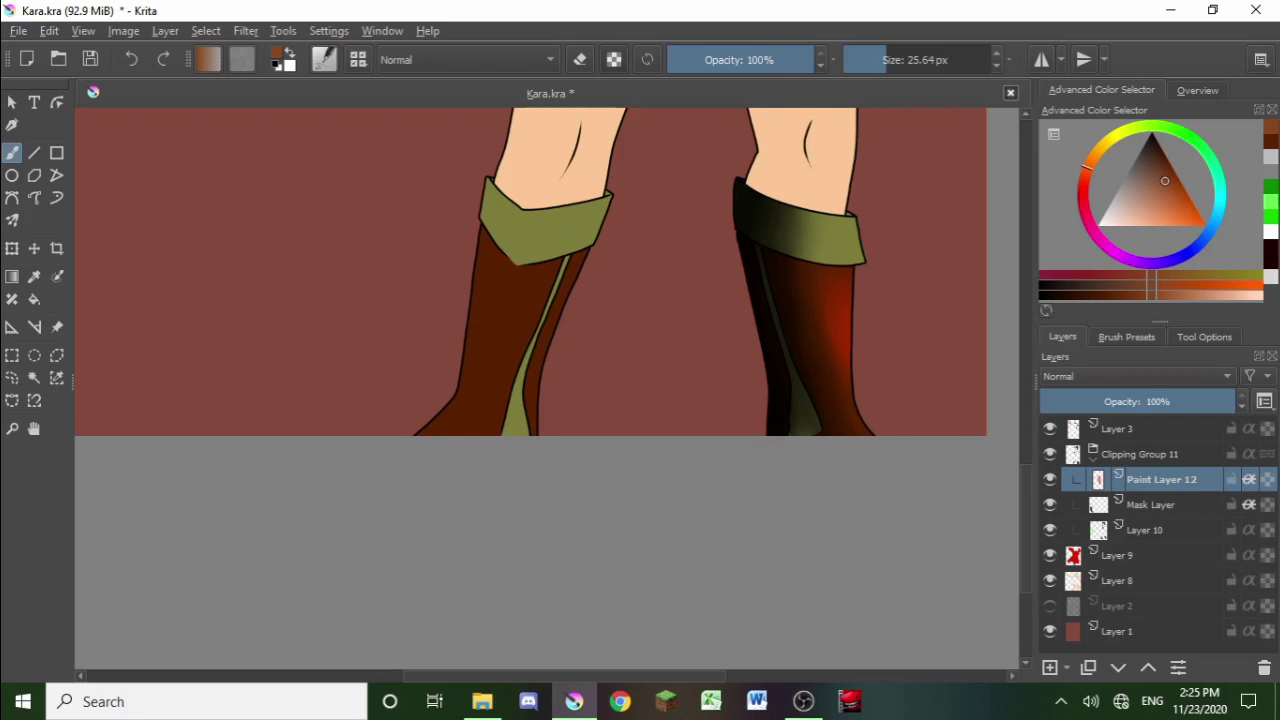
# Step: Try a light brown highlight on the image's left boot with the Lighten airbrush at 32.93 px, and undo the strokes
pyautogui.rightClick(566, 308)
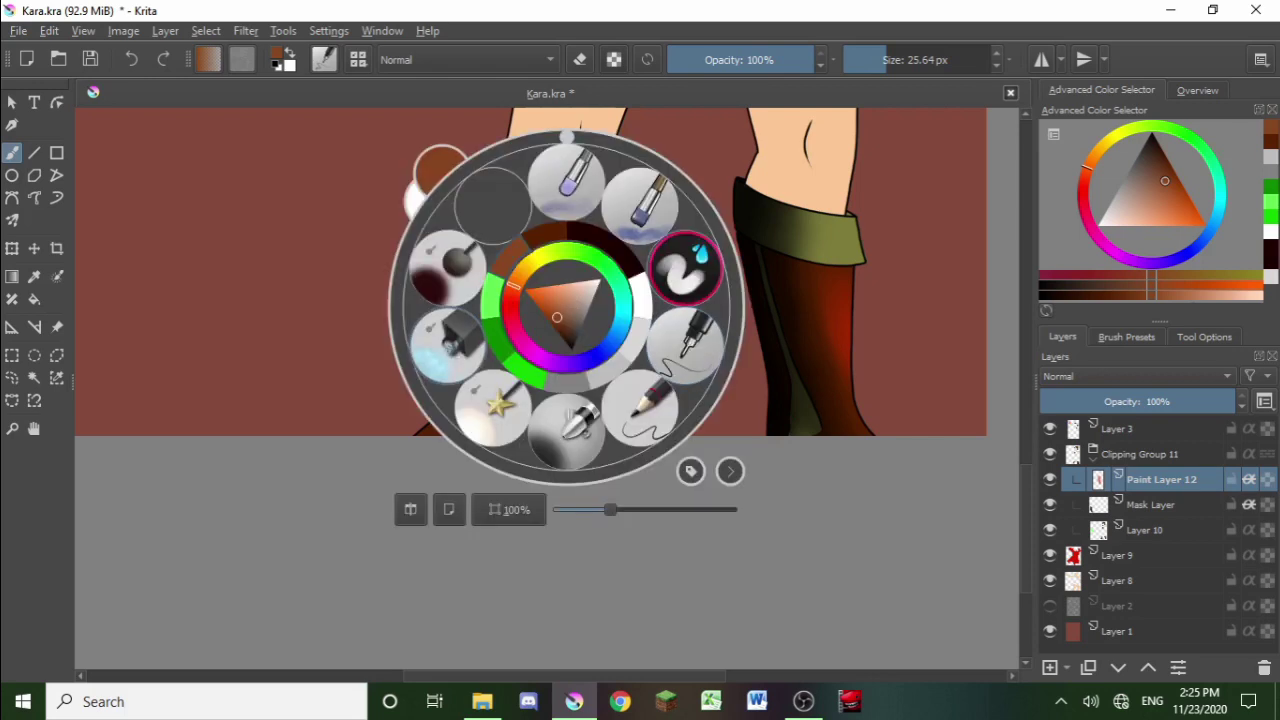
pyautogui.click(454, 360)
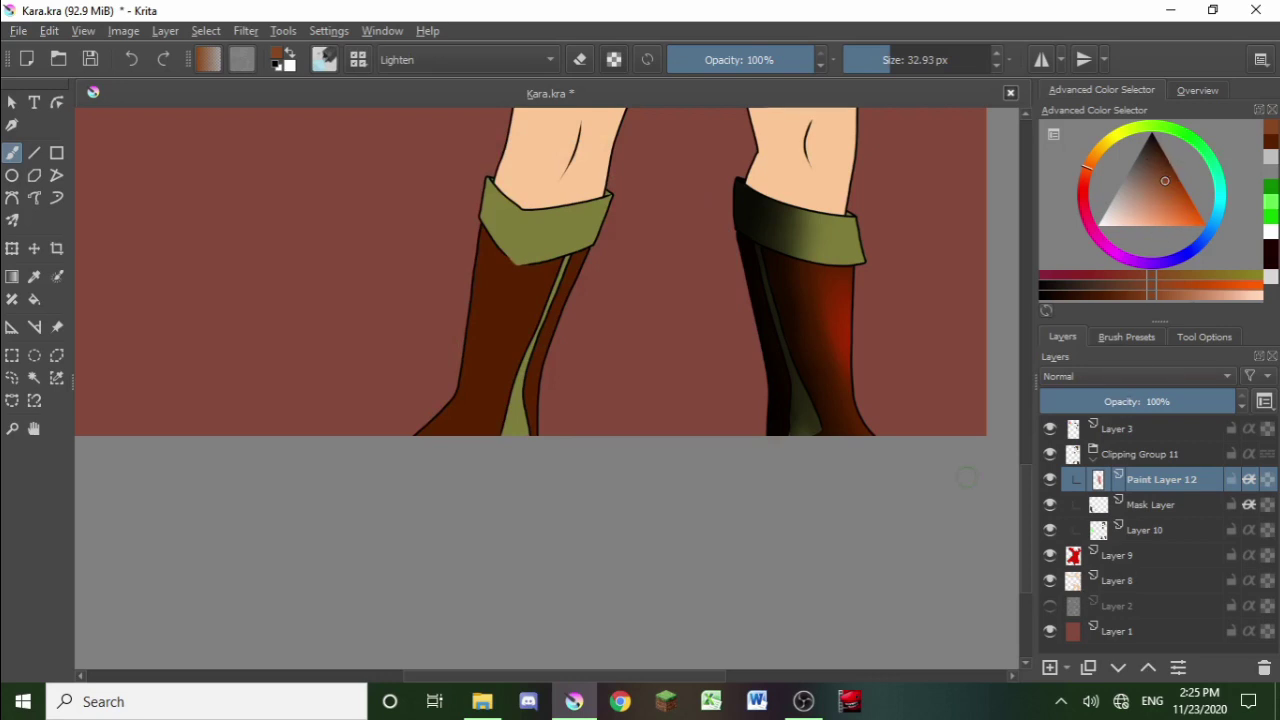
pyautogui.scroll(2, 411, 317)
pyautogui.moveTo(569, 226)
pyautogui.mouseDown()
pyautogui.moveTo(598, 307)
pyautogui.moveTo(572, 324)
pyautogui.moveTo(552, 388)
pyautogui.moveTo(573, 249)
pyautogui.moveTo(553, 382)
pyautogui.moveTo(550, 298)
pyautogui.moveTo(565, 276)
pyautogui.moveTo(553, 421)
pyautogui.moveTo(571, 273)
pyautogui.moveTo(580, 307)
pyautogui.moveTo(535, 390)
pyautogui.mouseUp()
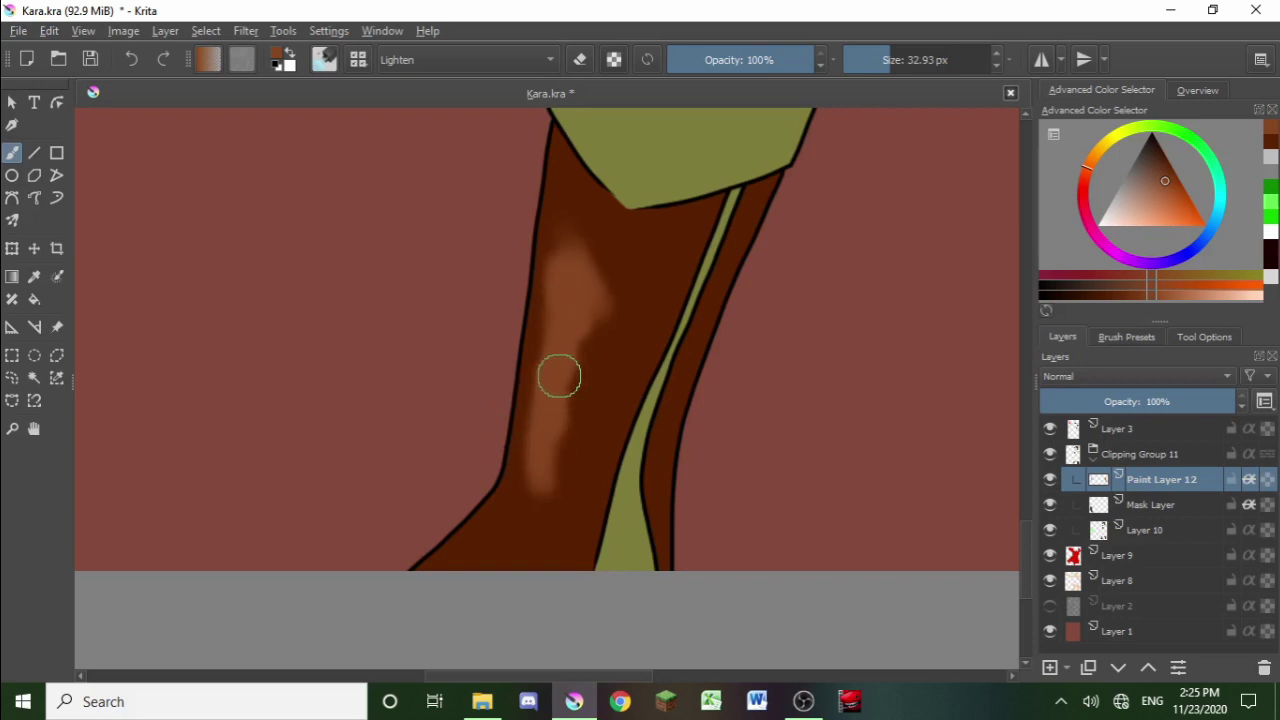
pyautogui.hotkey('ctrl', 'z')
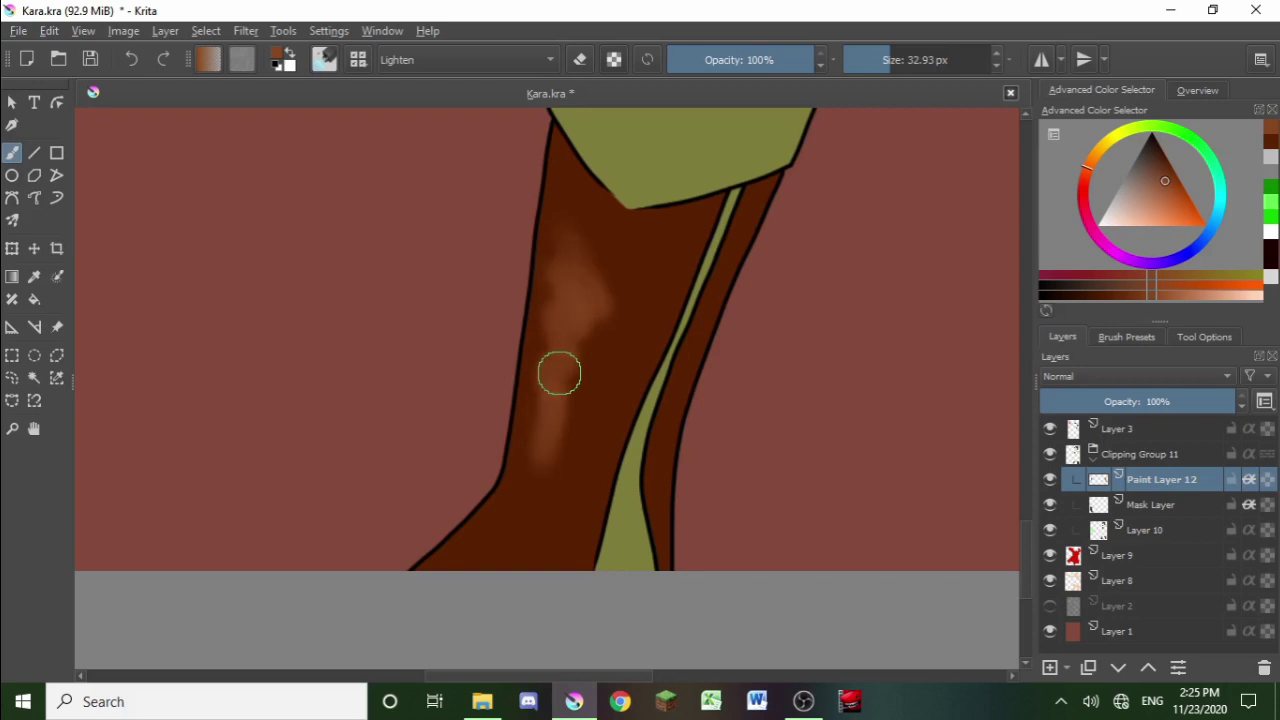
pyautogui.hotkey('ctrl', 'z')
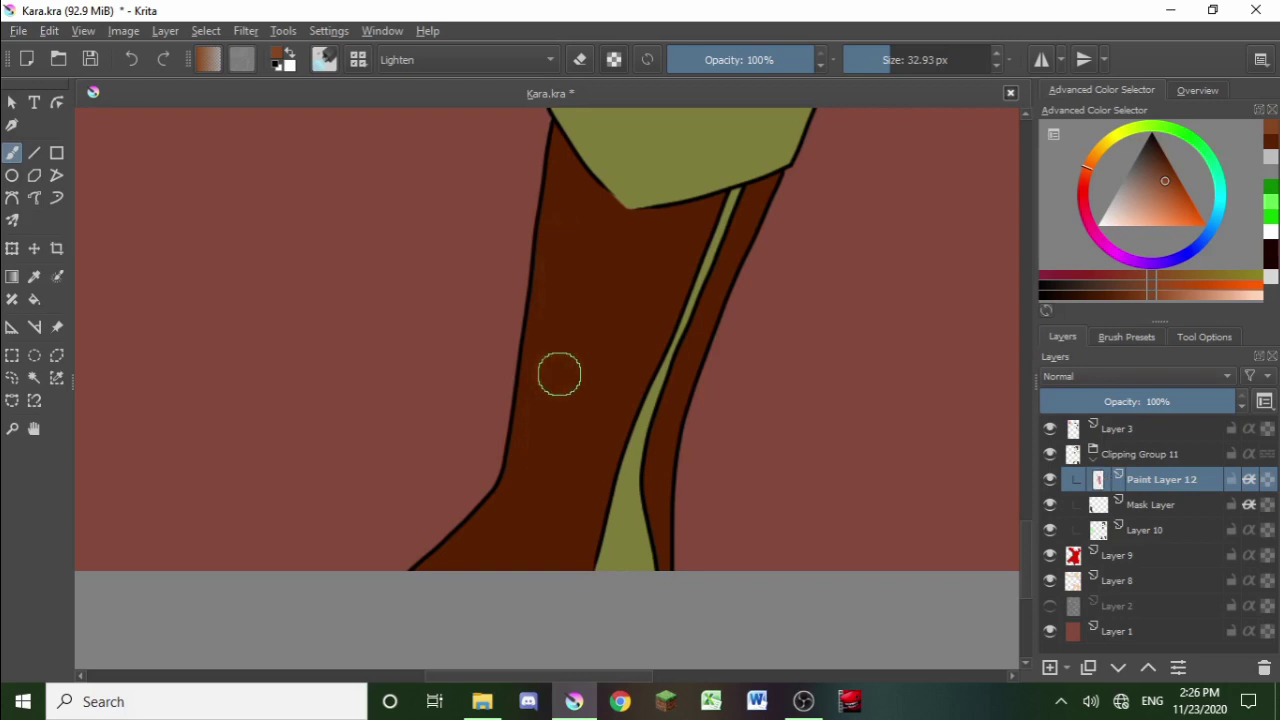
# Step: Hide the Mask Layer, sample the olive of the right boot's cuff, and set a slightly lighter olive as the brush color
pyautogui.scroll(-3, 491, 297)
pyautogui.scroll(-1, 475, 447)
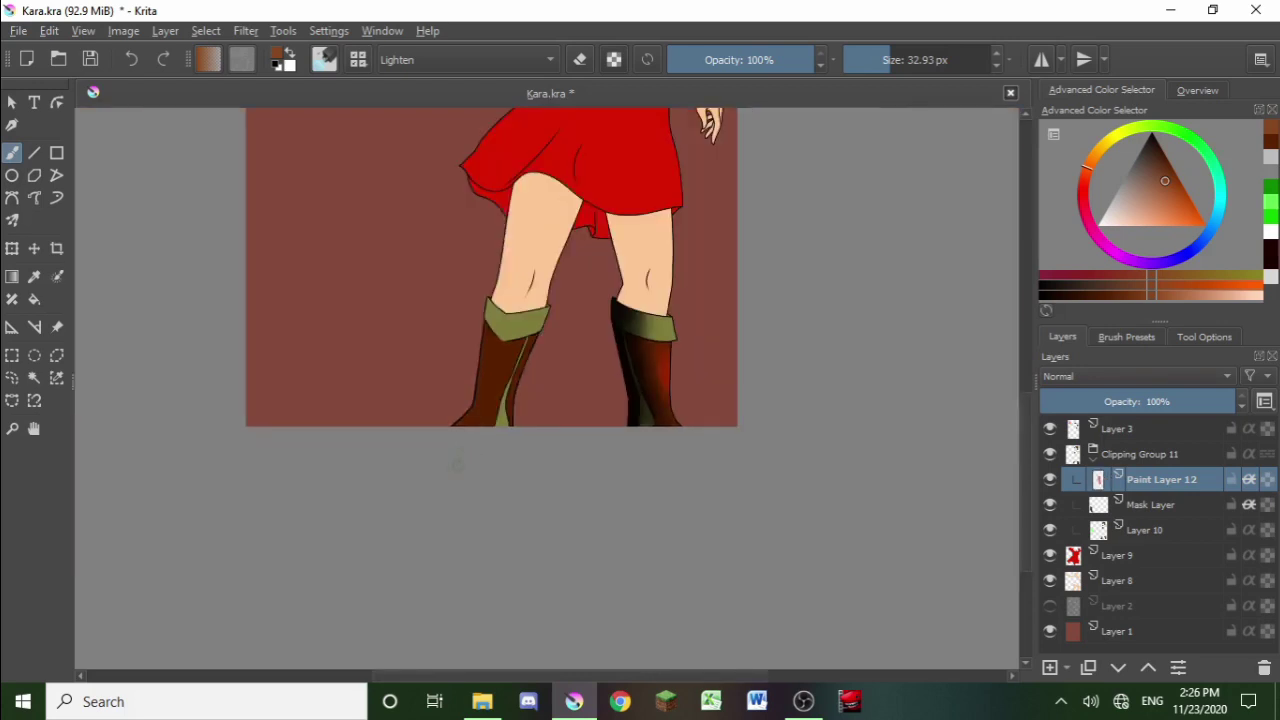
pyautogui.scroll(1, 704, 380)
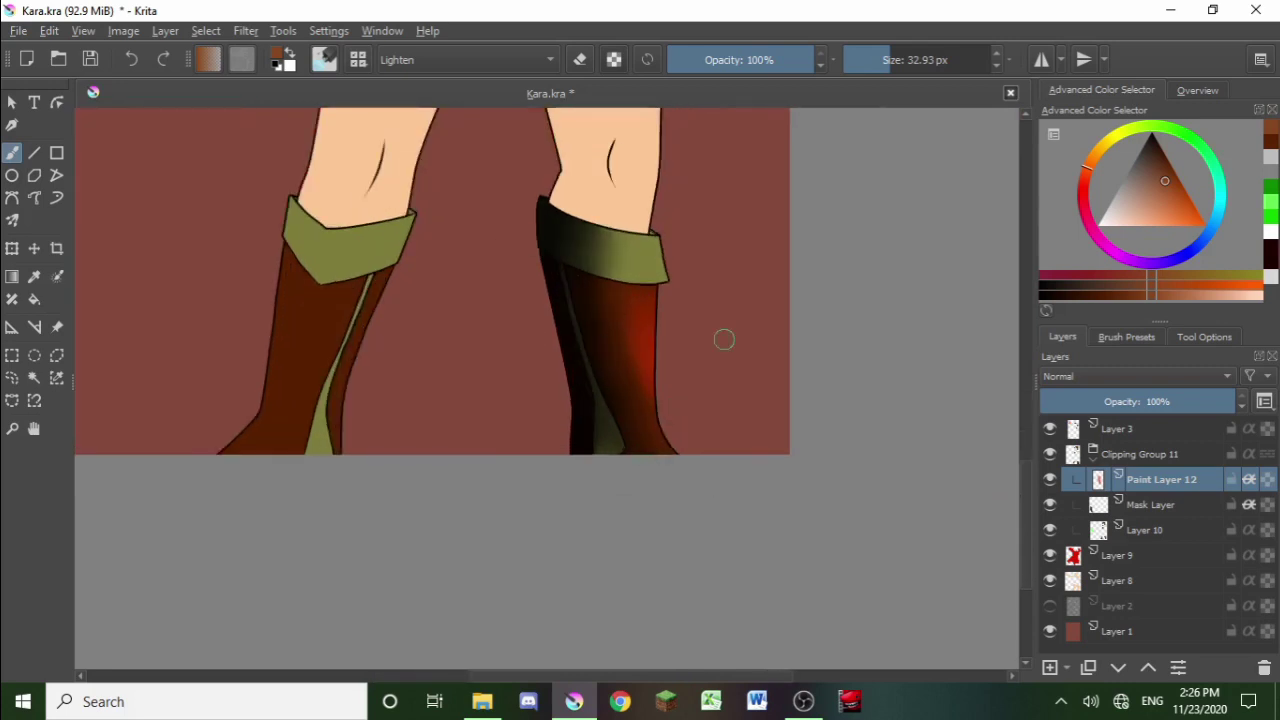
pyautogui.scroll(3, 670, 245)
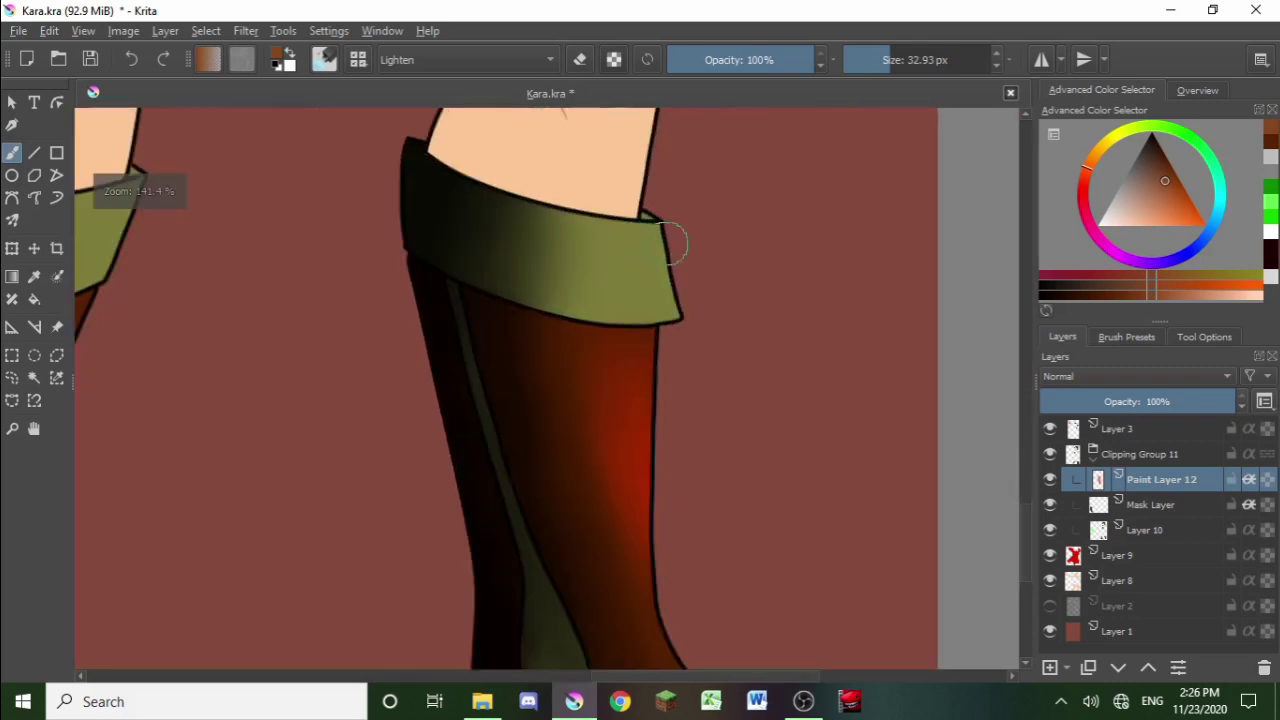
pyautogui.click(1049, 504)
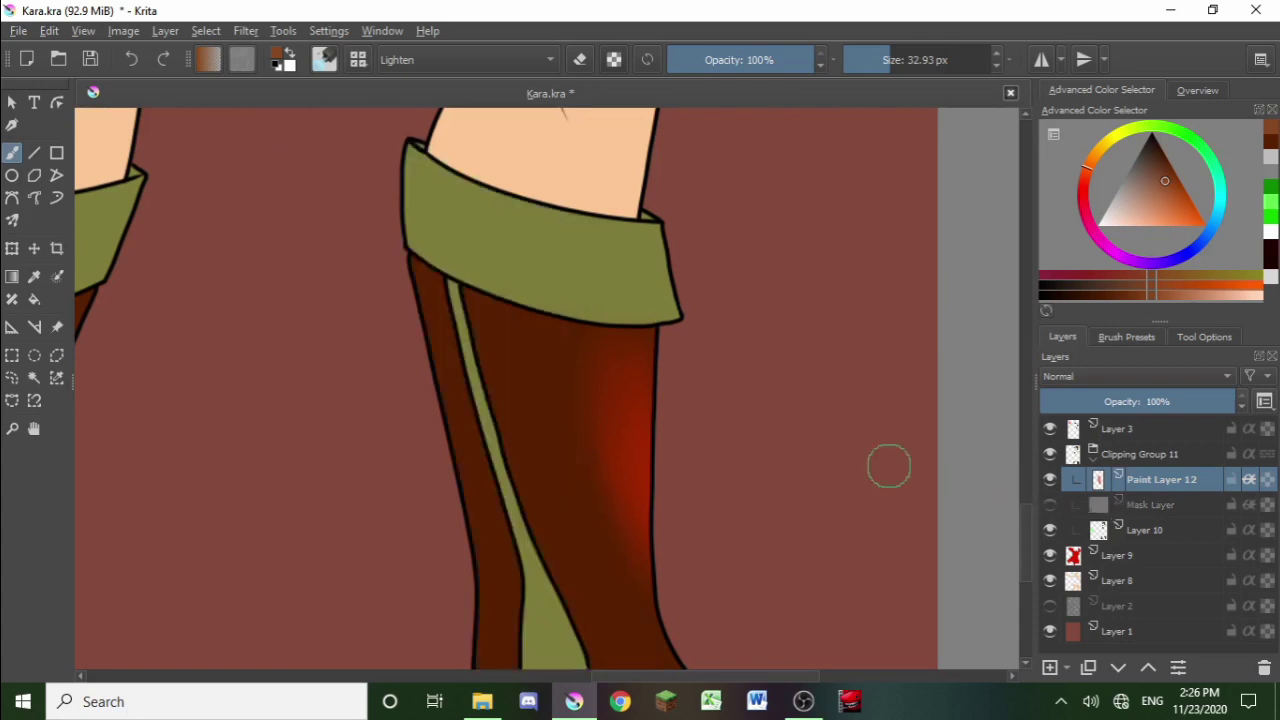
pyautogui.click(34, 276)
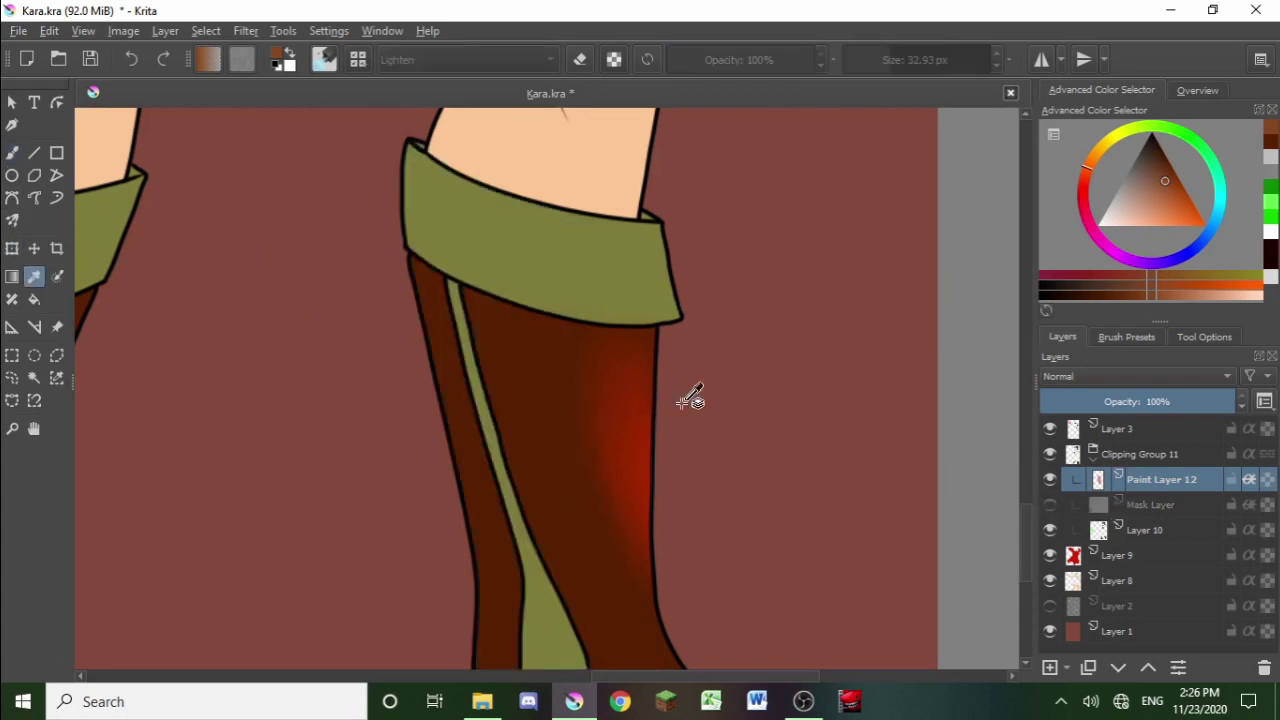
pyautogui.click(641, 260)
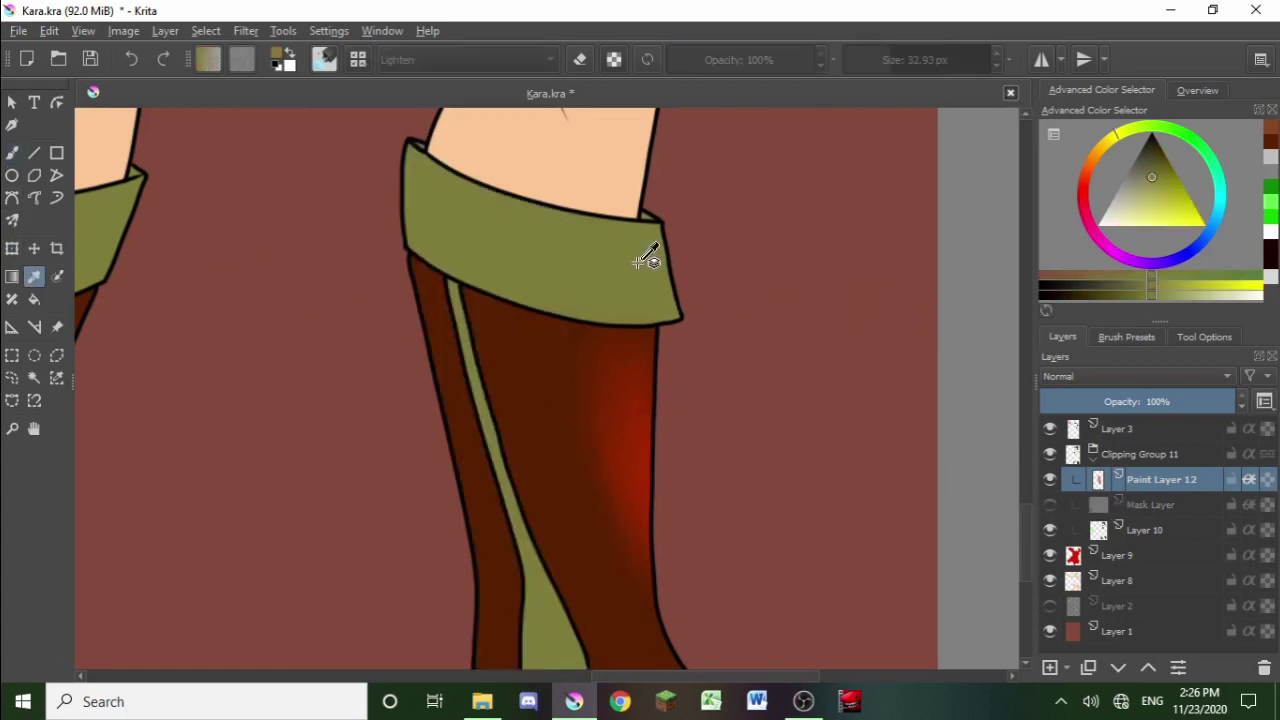
pyautogui.click(12, 152)
pyautogui.click(1152, 191)
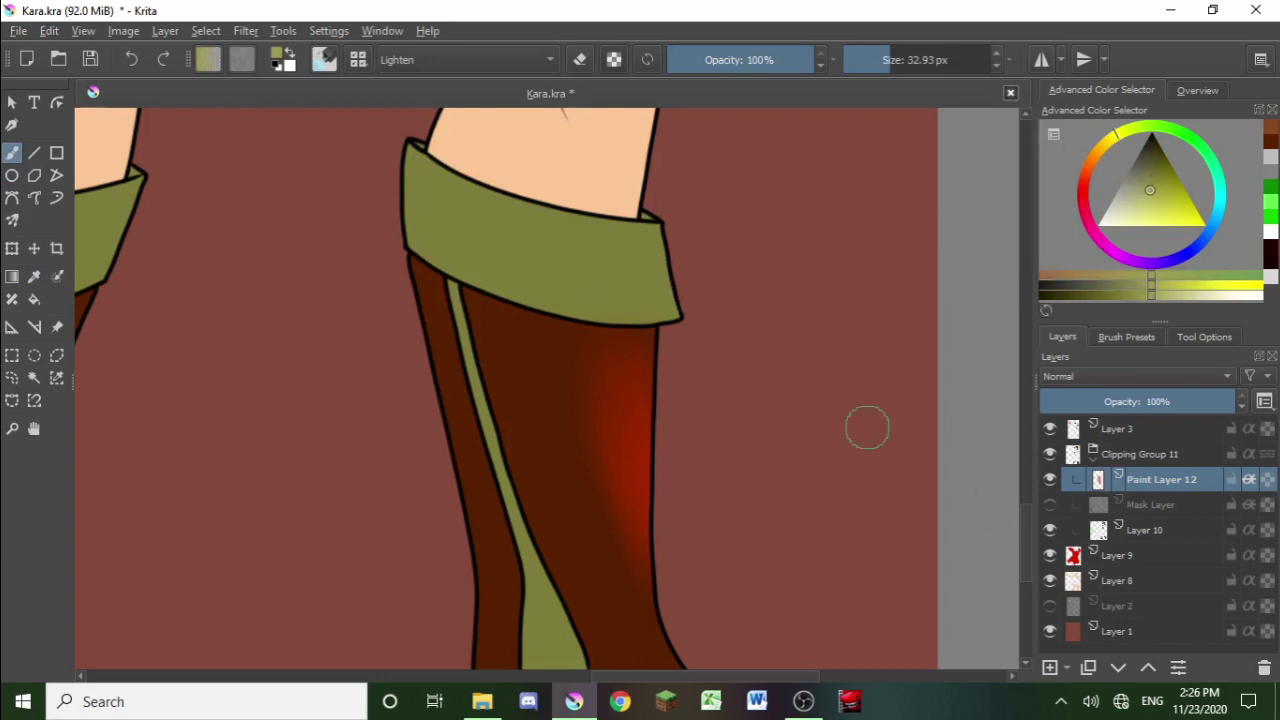
# Step: Undo a trial Lighten stroke and brush a light olive Color Dodge highlight at 56.90 px on the outer end of the right boot's cuff
pyautogui.moveTo(657, 234)
pyautogui.mouseDown()
pyautogui.moveTo(663, 307)
pyautogui.moveTo(626, 293)
pyautogui.moveTo(600, 250)
pyautogui.moveTo(646, 246)
pyautogui.mouseUp()
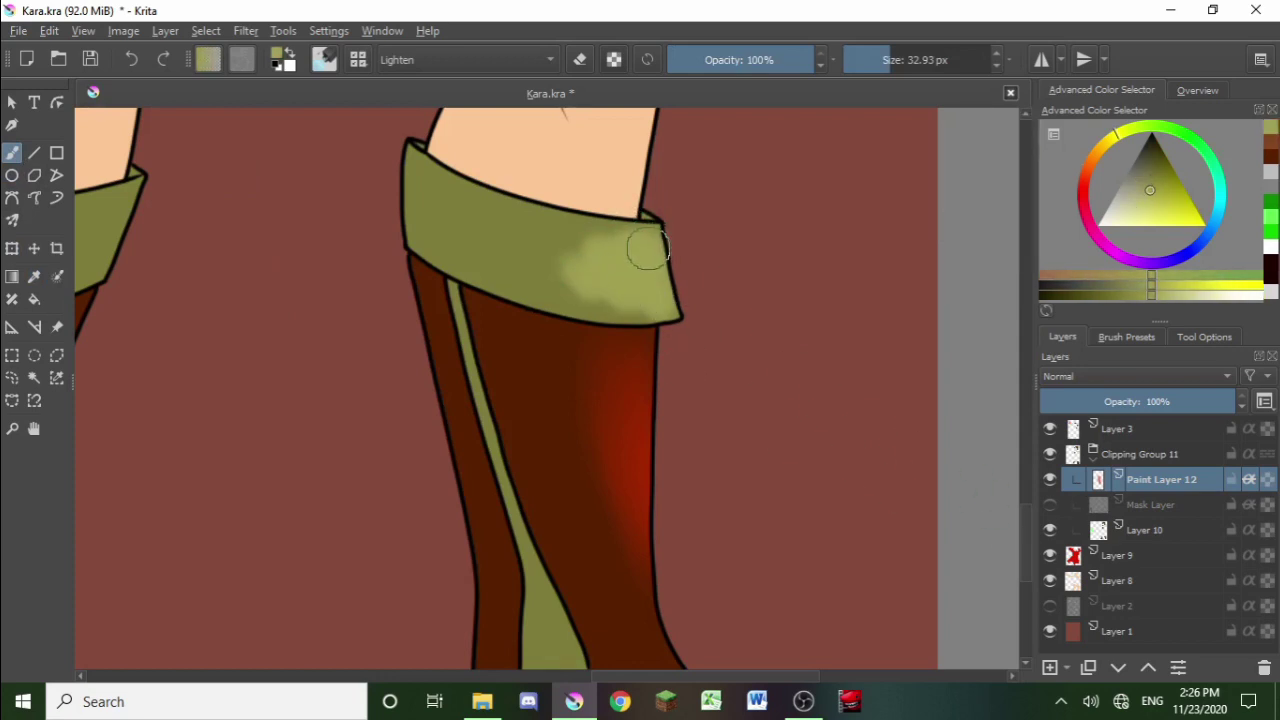
pyautogui.hotkey('ctrl', 'z')
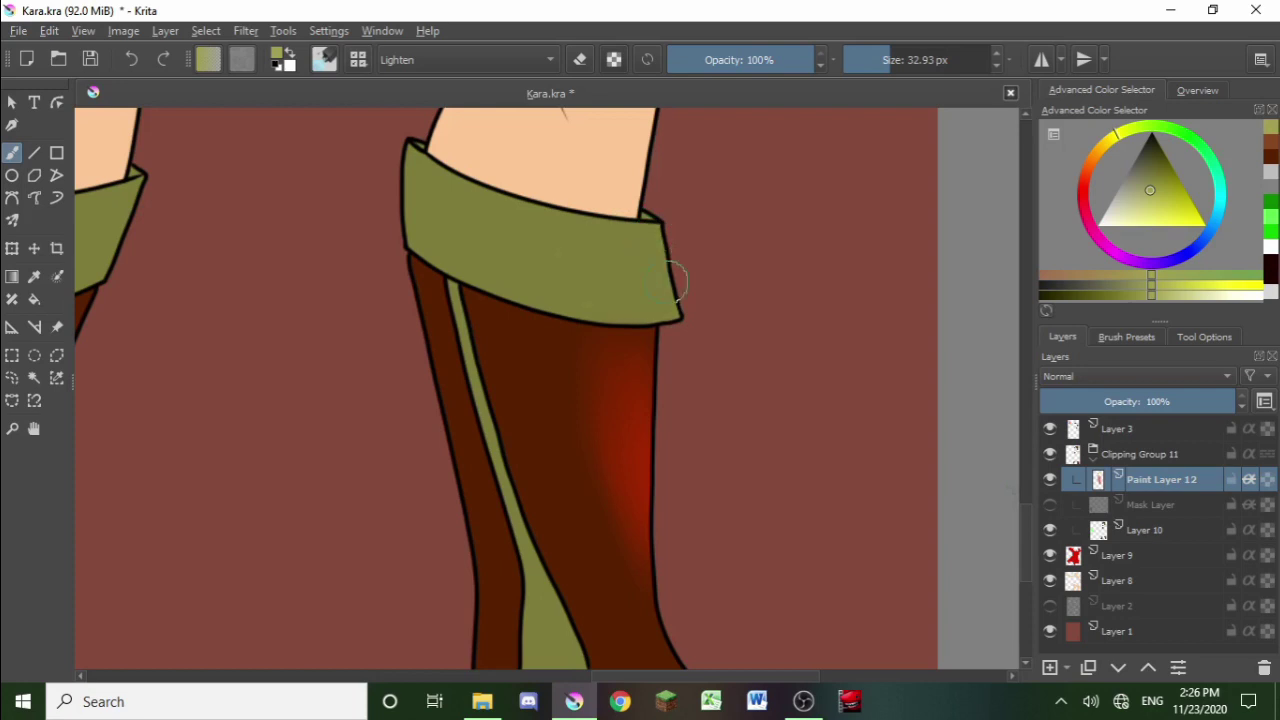
pyautogui.rightClick(666, 306)
pyautogui.click(602, 407)
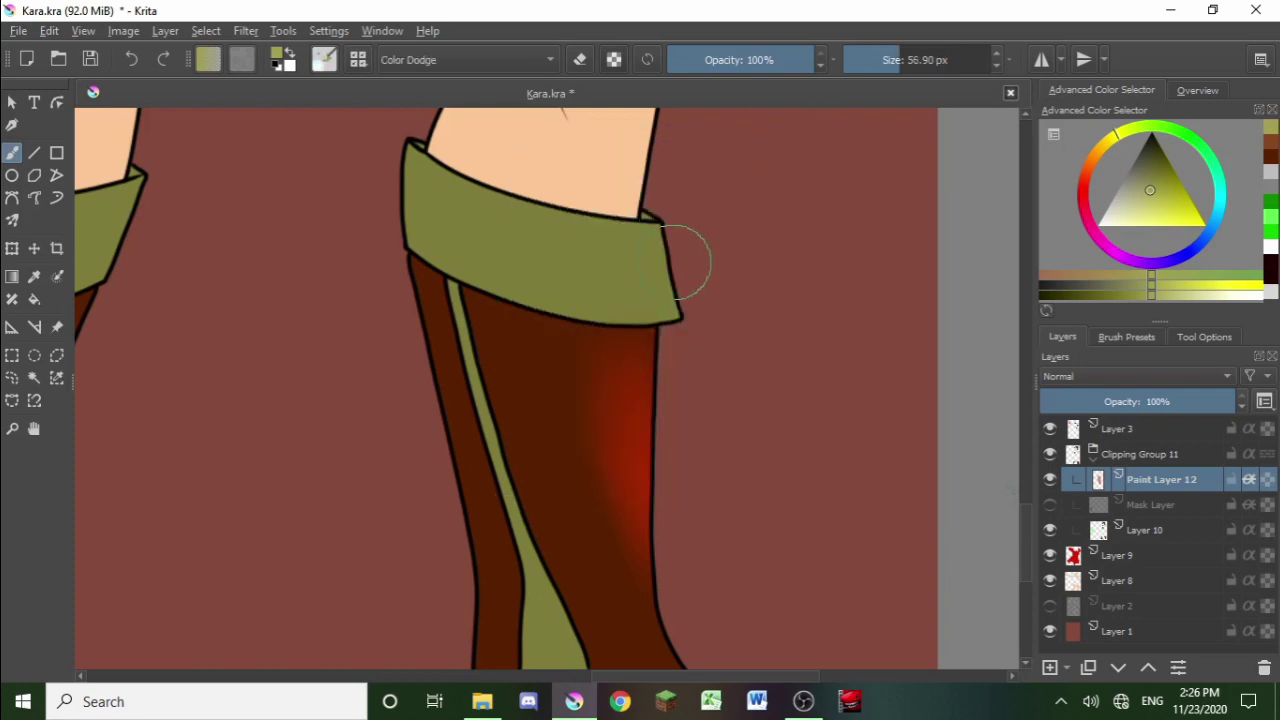
pyautogui.moveTo(674, 257)
pyautogui.mouseDown()
pyautogui.moveTo(663, 287)
pyautogui.moveTo(557, 250)
pyautogui.moveTo(658, 242)
pyautogui.moveTo(669, 277)
pyautogui.moveTo(636, 258)
pyautogui.moveTo(569, 263)
pyautogui.mouseUp()
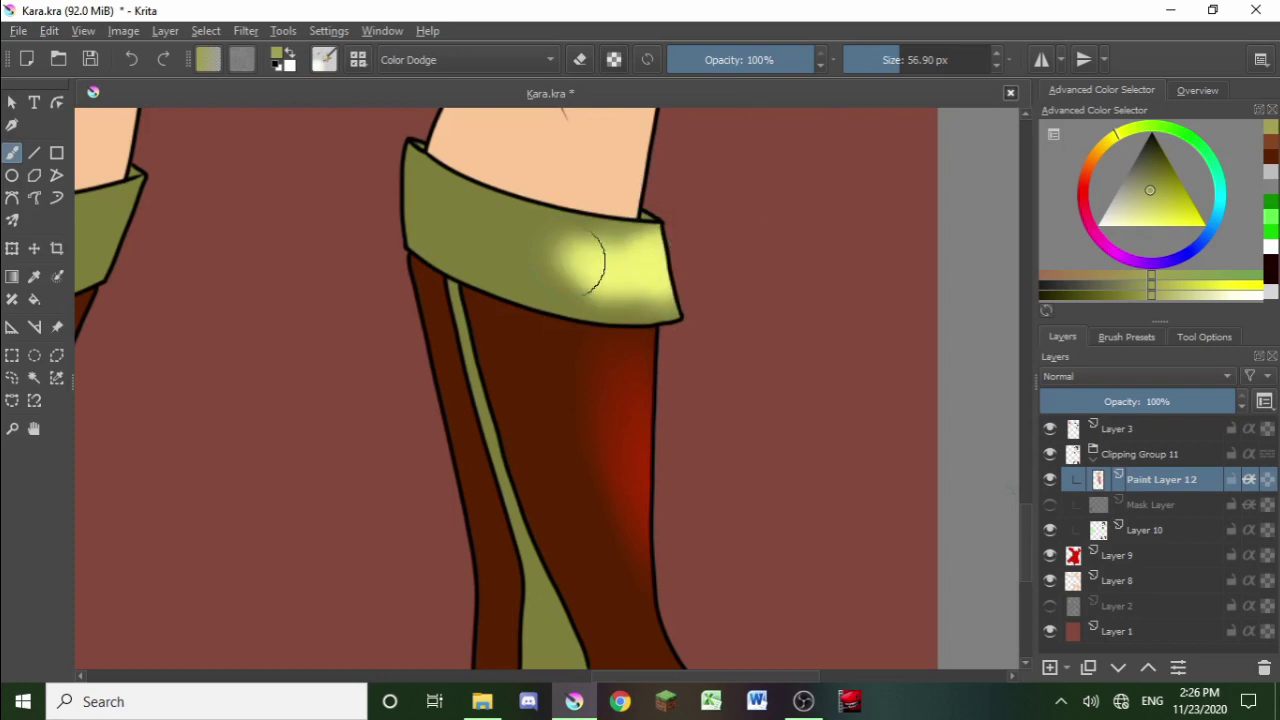
# Step: Blend the right cuff's highlight into the olive base with the Normal-mode bristle brush at 125.00 px
pyautogui.scroll(-2, 617, 350)
pyautogui.rightClick(663, 307)
pyautogui.click(735, 206)
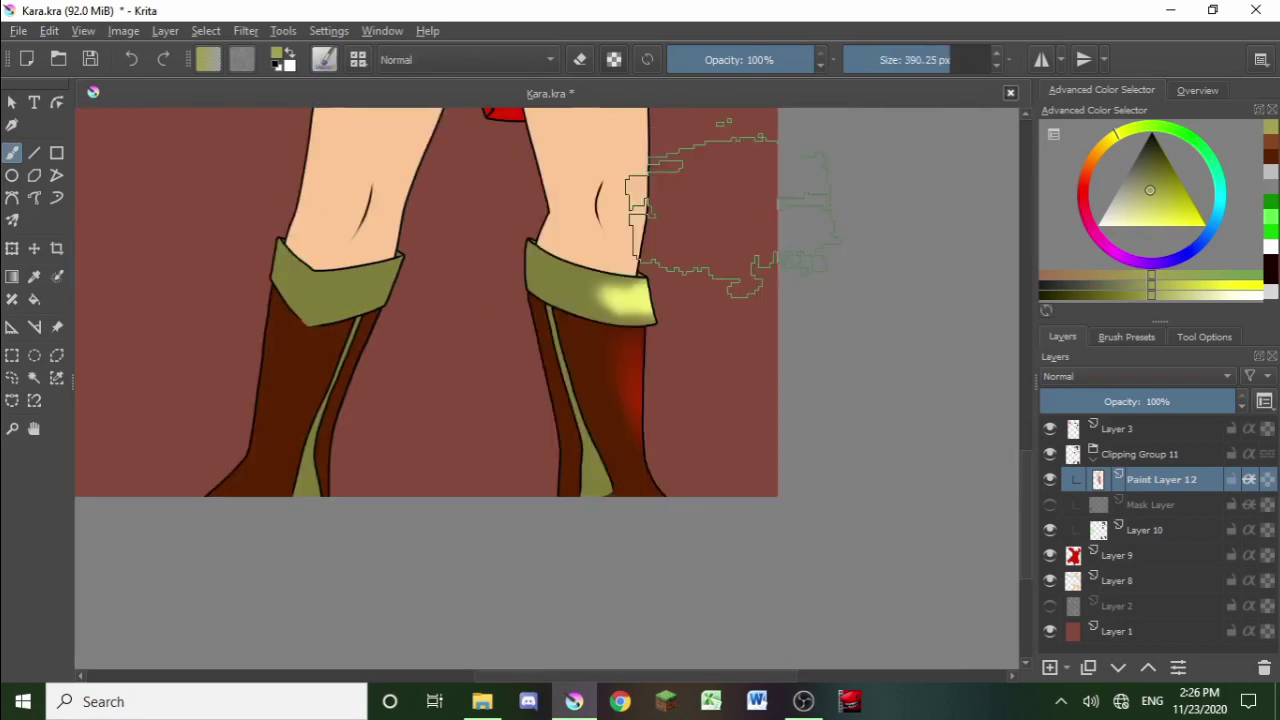
pyautogui.scroll(1, 617, 282)
pyautogui.click(916, 60)
pyautogui.scroll(1, 640, 245)
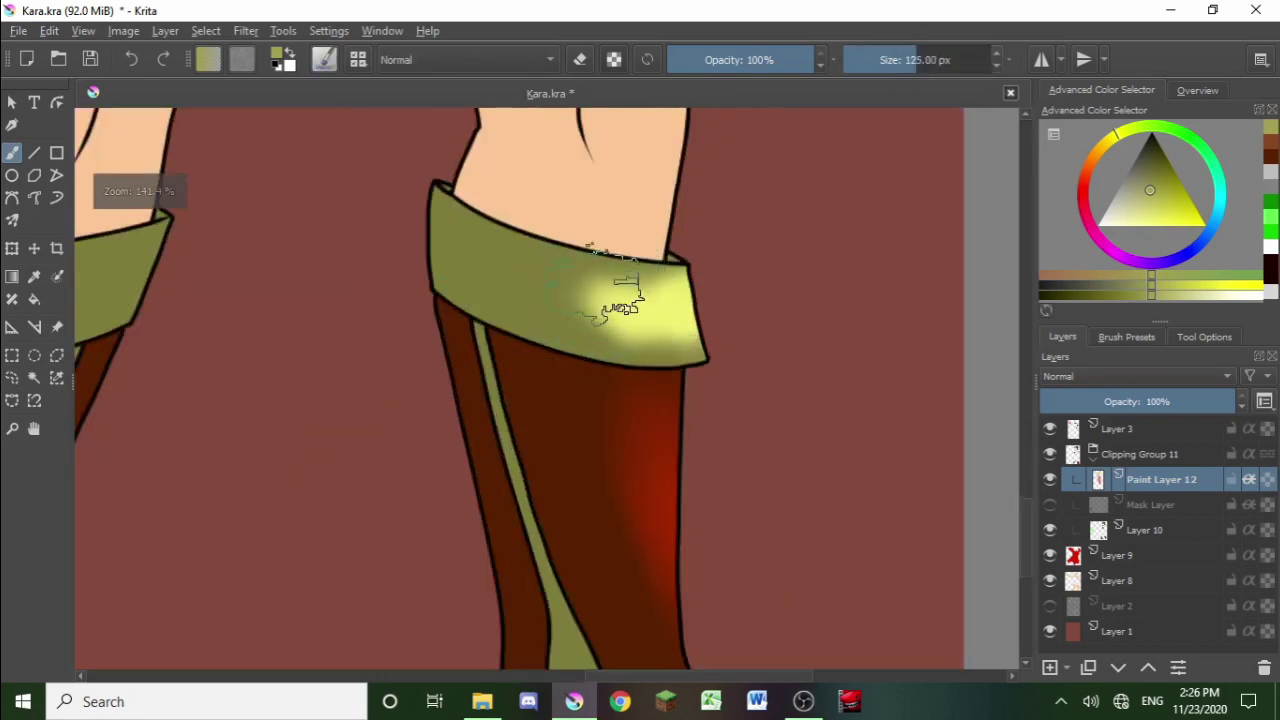
pyautogui.moveTo(614, 286)
pyautogui.mouseDown()
pyautogui.moveTo(643, 357)
pyautogui.moveTo(643, 329)
pyautogui.moveTo(610, 310)
pyautogui.moveTo(686, 300)
pyautogui.moveTo(609, 300)
pyautogui.moveTo(700, 328)
pyautogui.mouseUp()
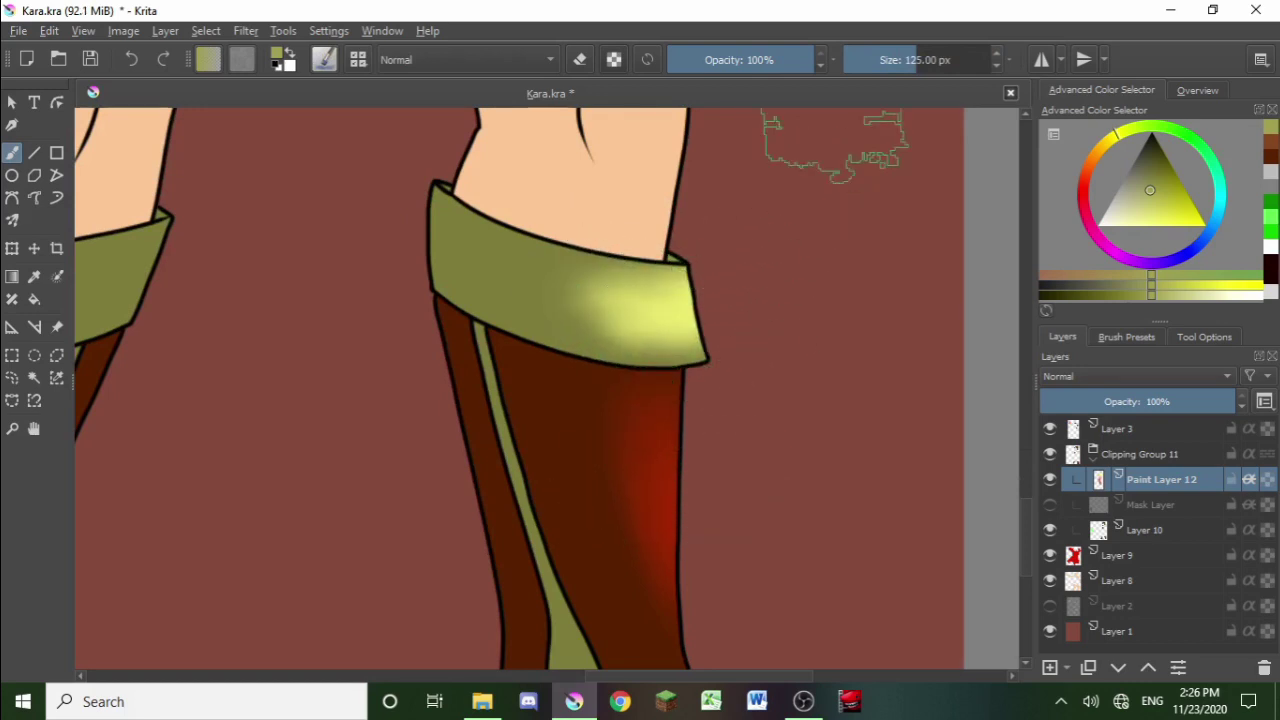
# Step: Turn on eraser mode, set the bristle brush to 86.54 px, and thin out the right cuff's highlight
pyautogui.click(900, 72)
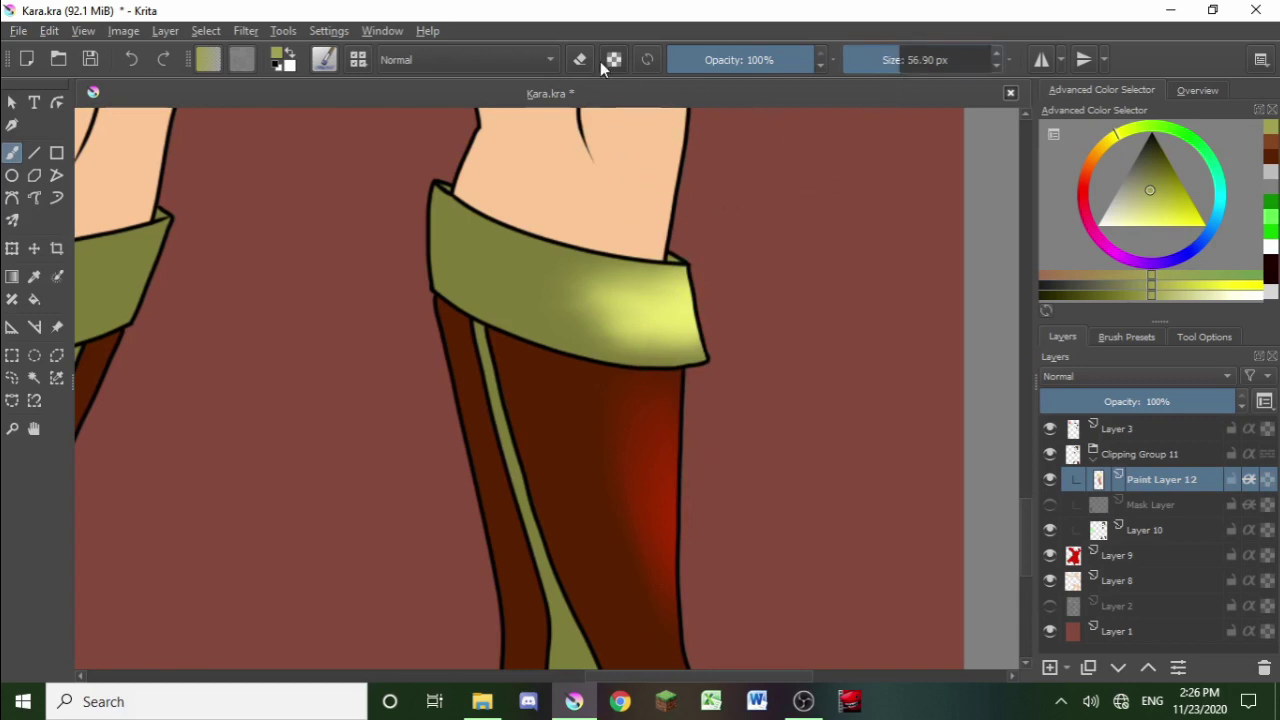
pyautogui.click(580, 59)
pyautogui.click(913, 62)
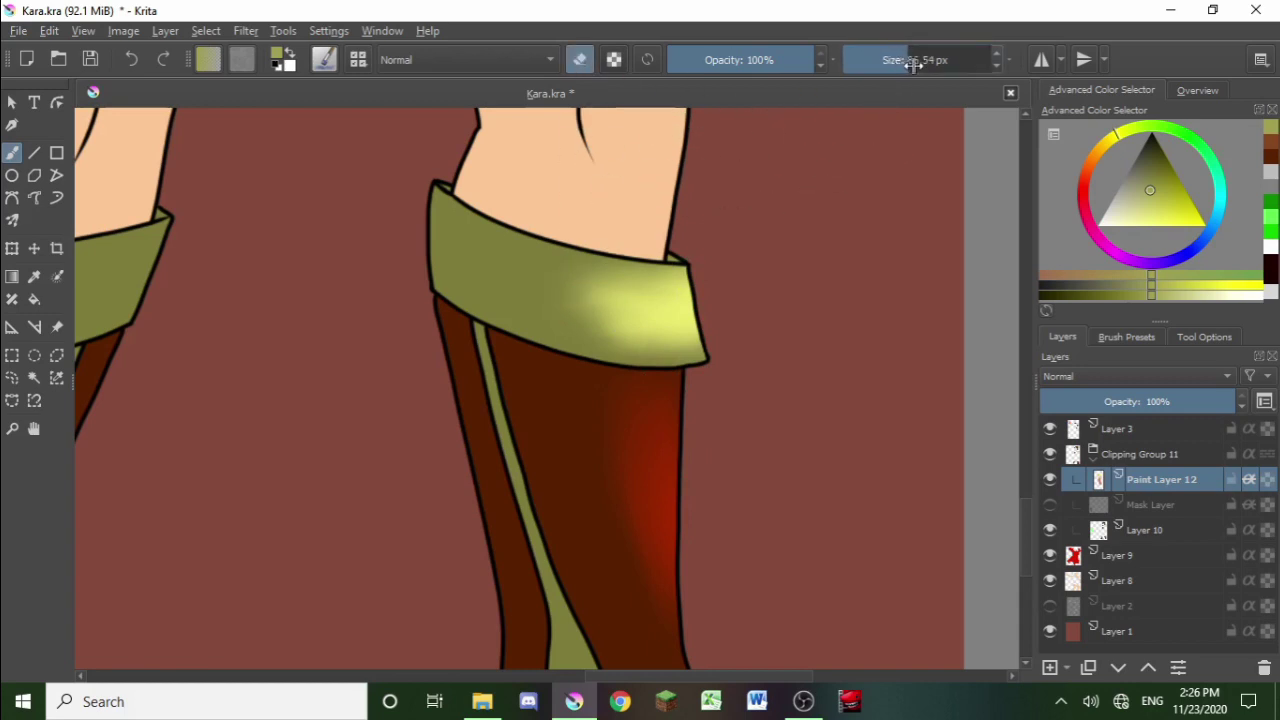
pyautogui.moveTo(648, 273)
pyautogui.mouseDown()
pyautogui.moveTo(666, 335)
pyautogui.moveTo(682, 340)
pyautogui.moveTo(631, 330)
pyautogui.moveTo(696, 332)
pyautogui.moveTo(644, 335)
pyautogui.moveTo(591, 315)
pyautogui.moveTo(686, 315)
pyautogui.moveTo(563, 290)
pyautogui.moveTo(682, 275)
pyautogui.moveTo(564, 257)
pyautogui.moveTo(618, 273)
pyautogui.moveTo(546, 275)
pyautogui.moveTo(629, 325)
pyautogui.moveTo(608, 328)
pyautogui.moveTo(674, 345)
pyautogui.moveTo(531, 295)
pyautogui.moveTo(694, 338)
pyautogui.moveTo(586, 262)
pyautogui.moveTo(733, 274)
pyautogui.mouseUp()
pyautogui.scroll(-3, 700, 272)
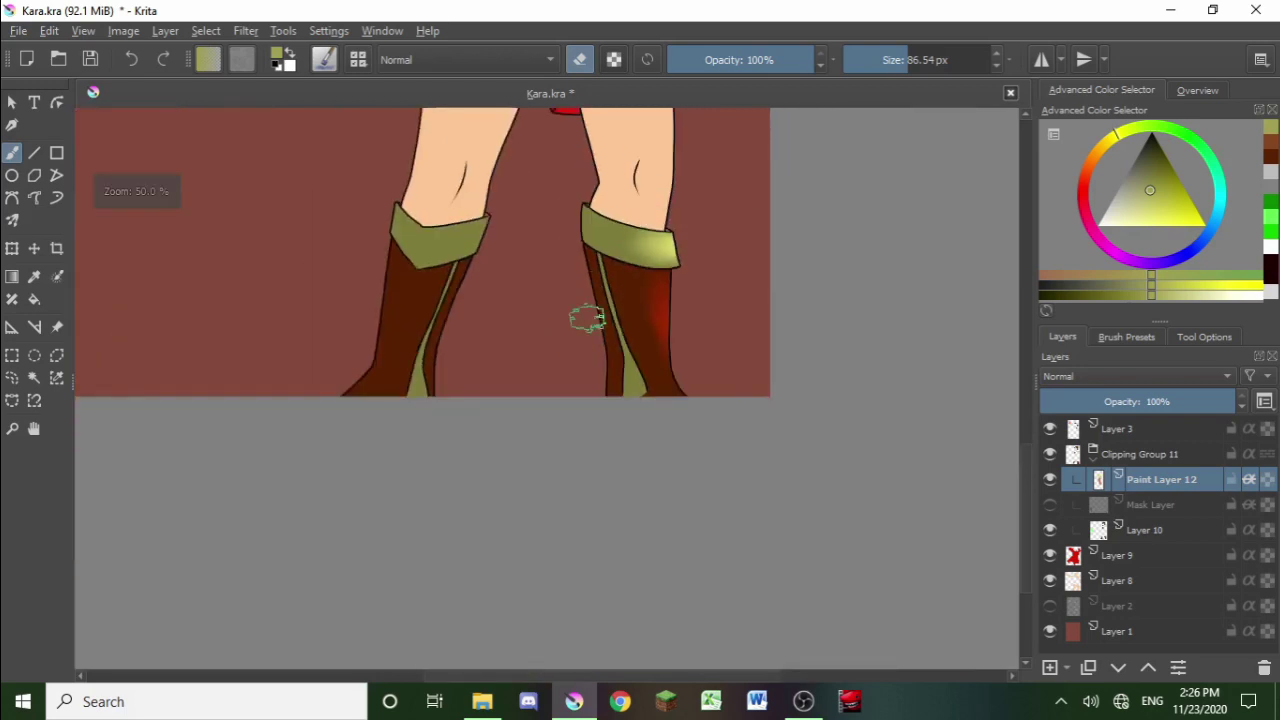
# Step: Show the Mask Layer again and review the boots' shading against the whole figure
pyautogui.click(1049, 505)
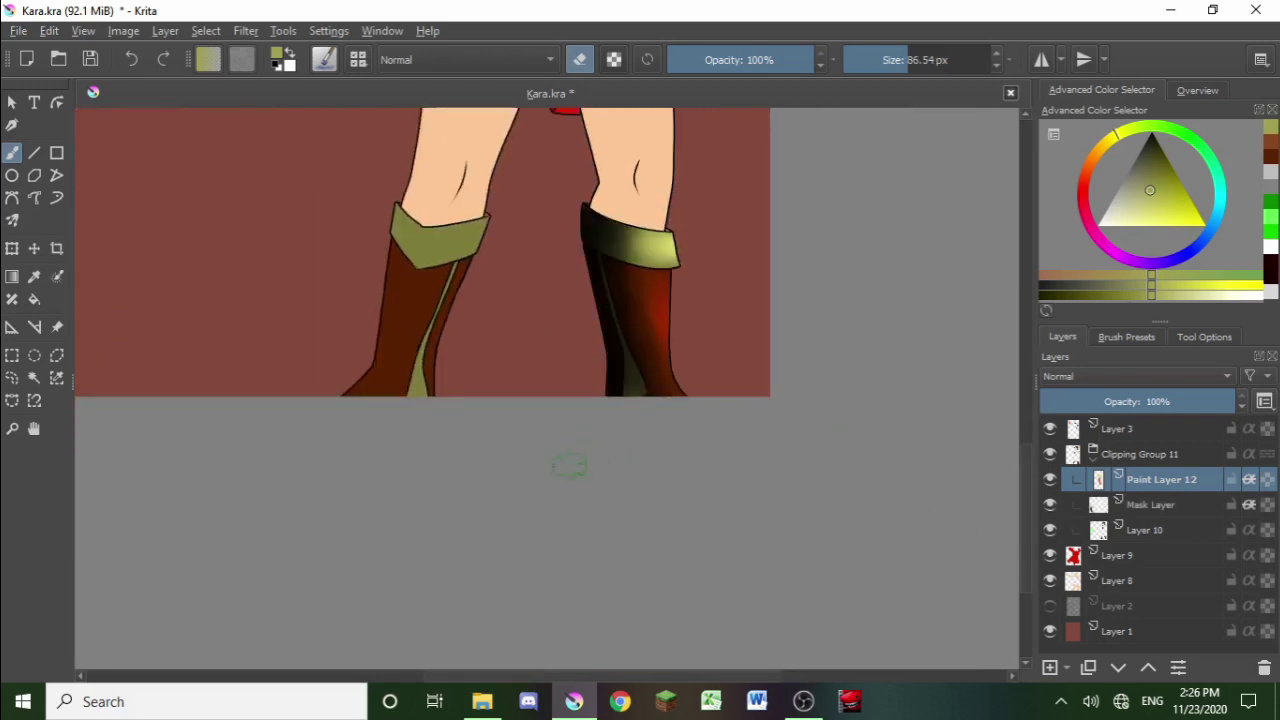
pyautogui.scroll(-1, 632, 429)
pyautogui.scroll(2, 634, 371)
pyautogui.scroll(-1, 655, 368)
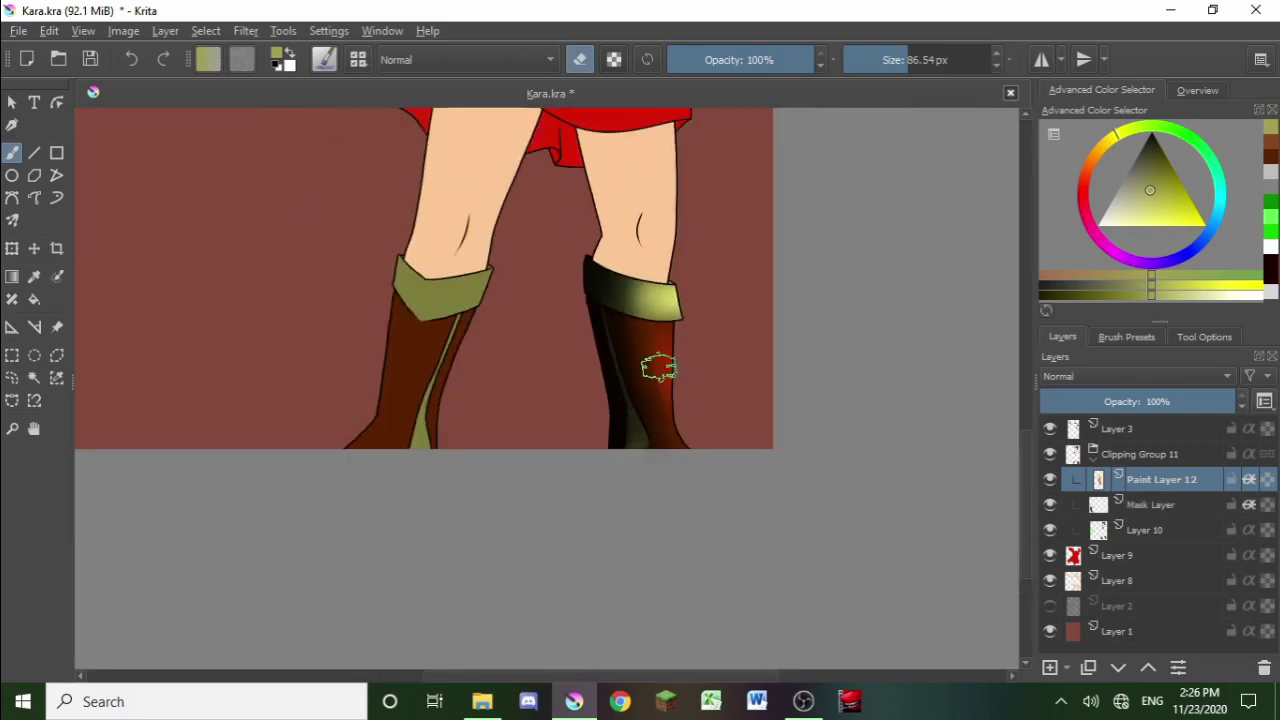
pyautogui.scroll(-2, 662, 369)
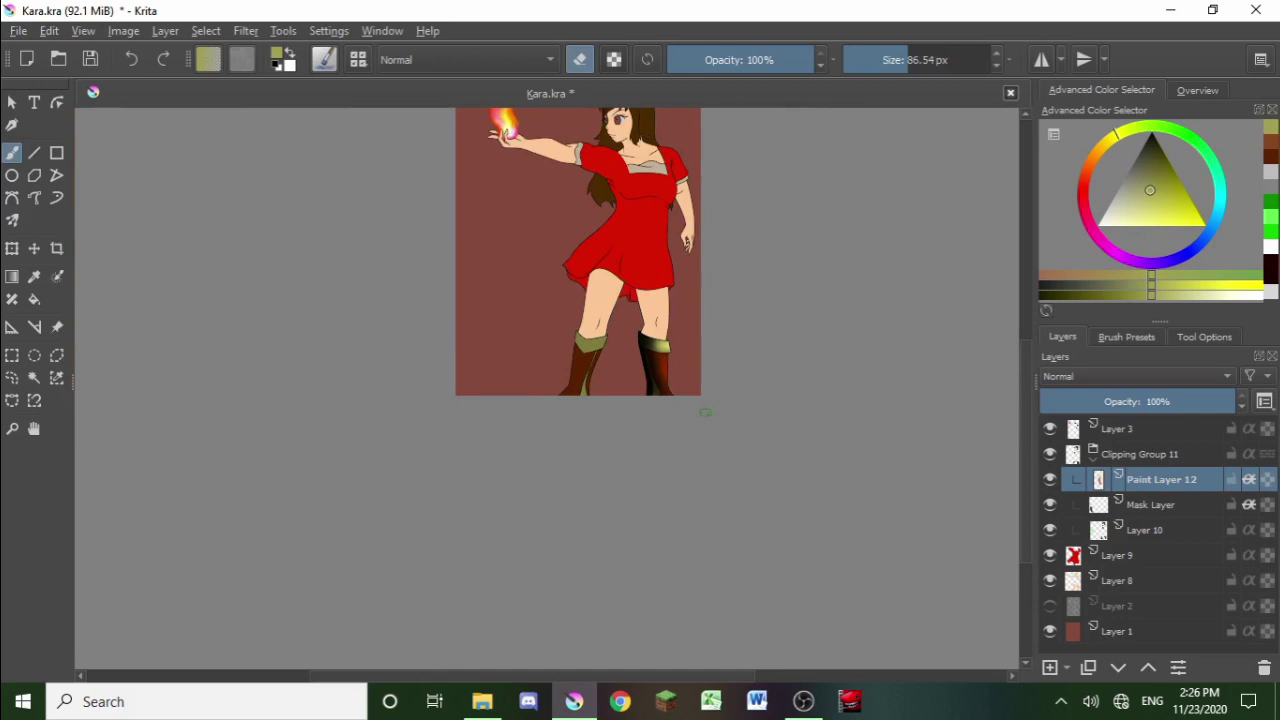
pyautogui.moveTo(1024, 488); pyautogui.dragTo(1022, 430)
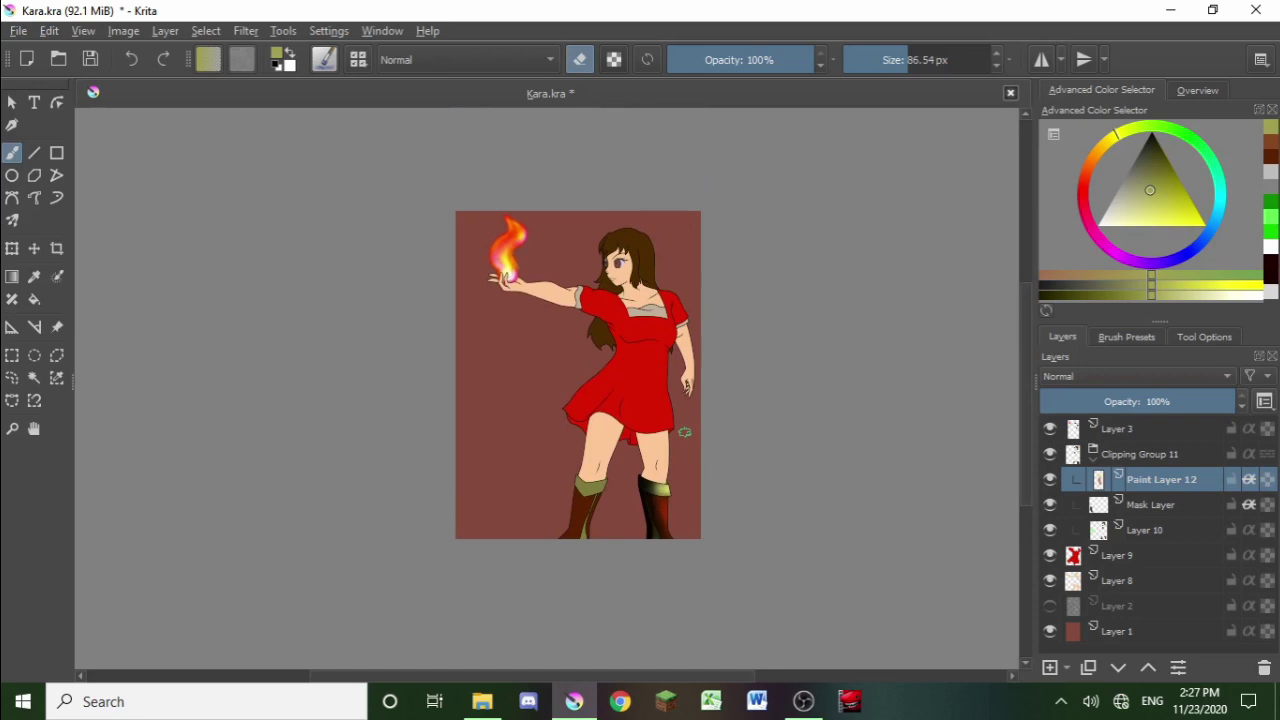